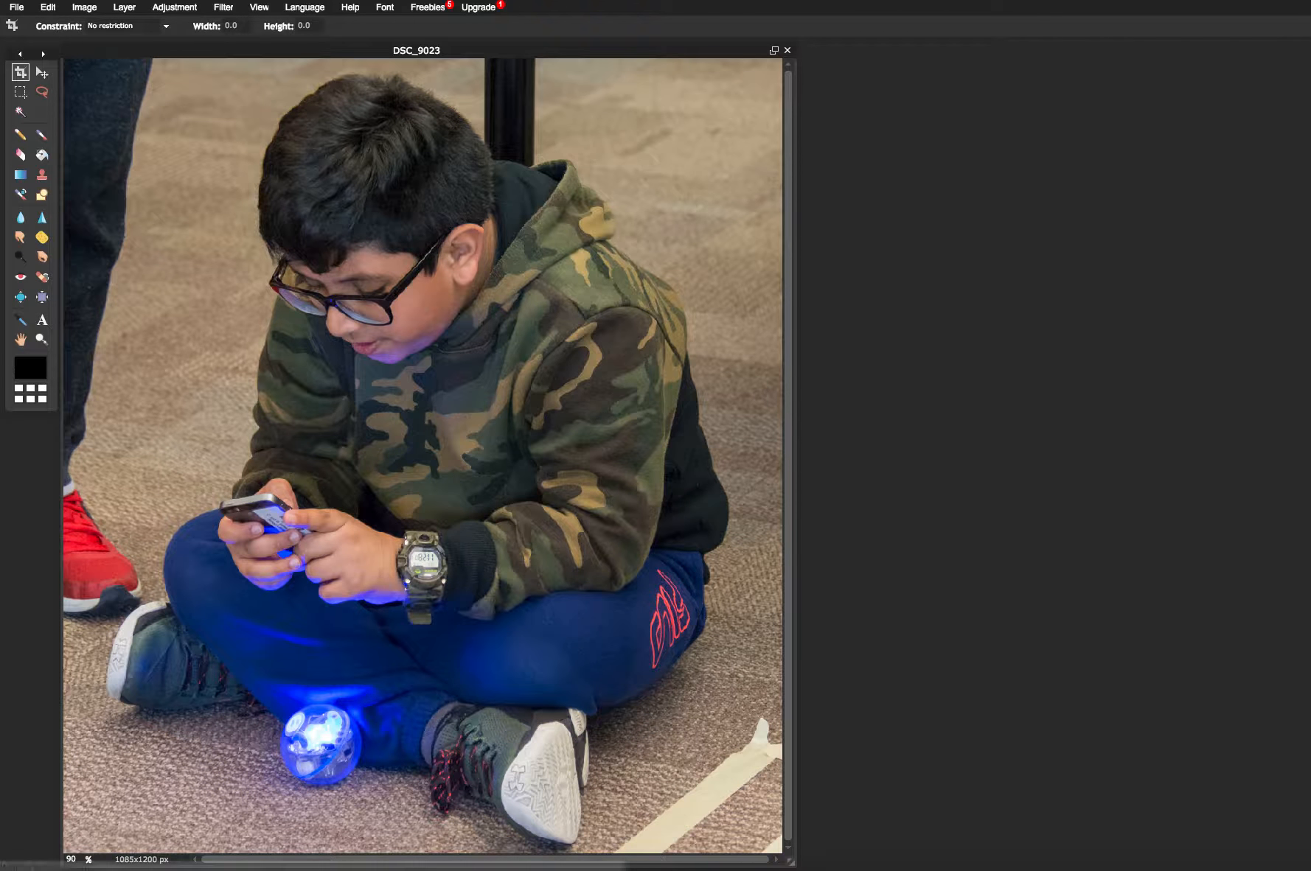
Move the Navigator, Layers and History panels closer to the image window, stacked beside it.
left_click_drag(1308, 57, 935, 53)
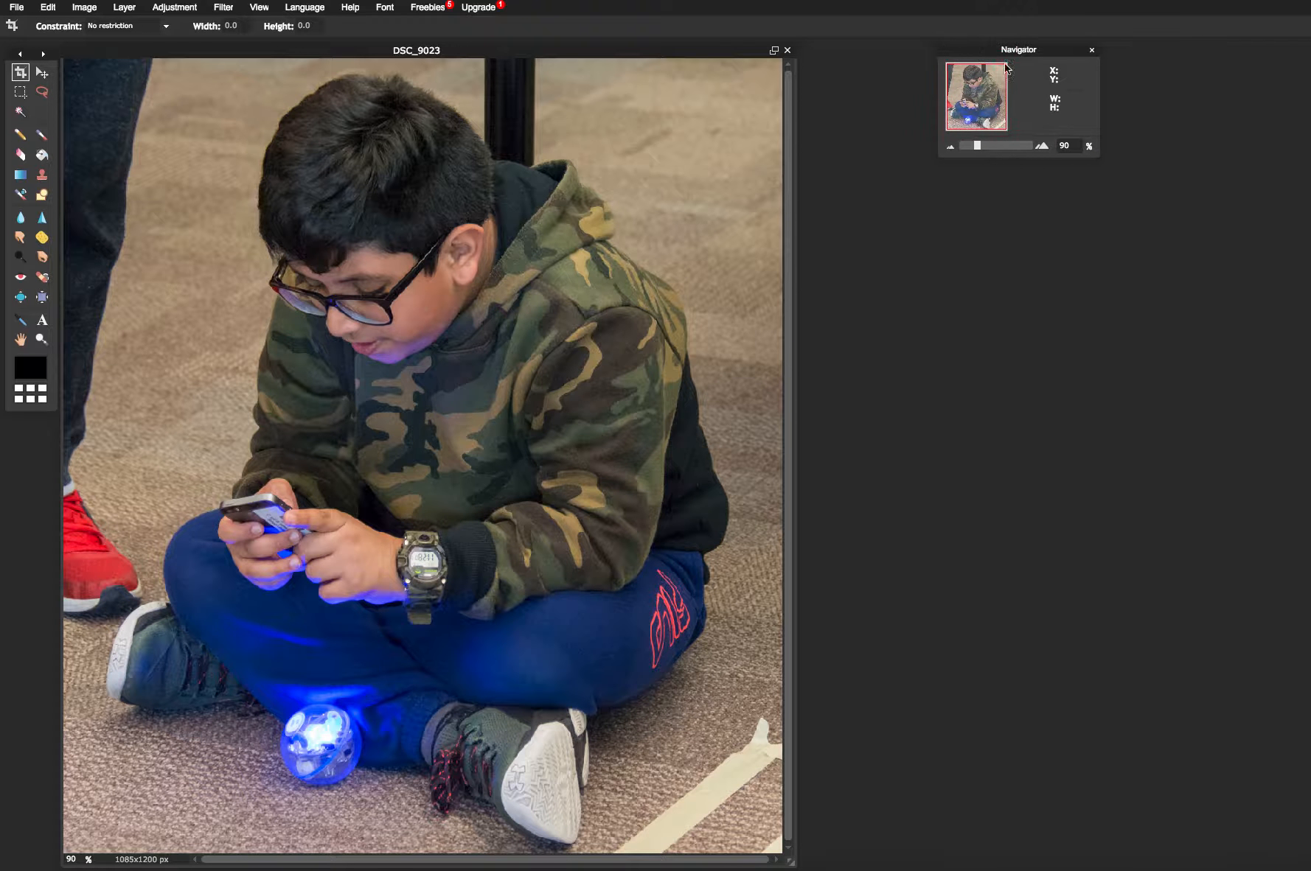
left_click_drag(1308, 193, 943, 181)
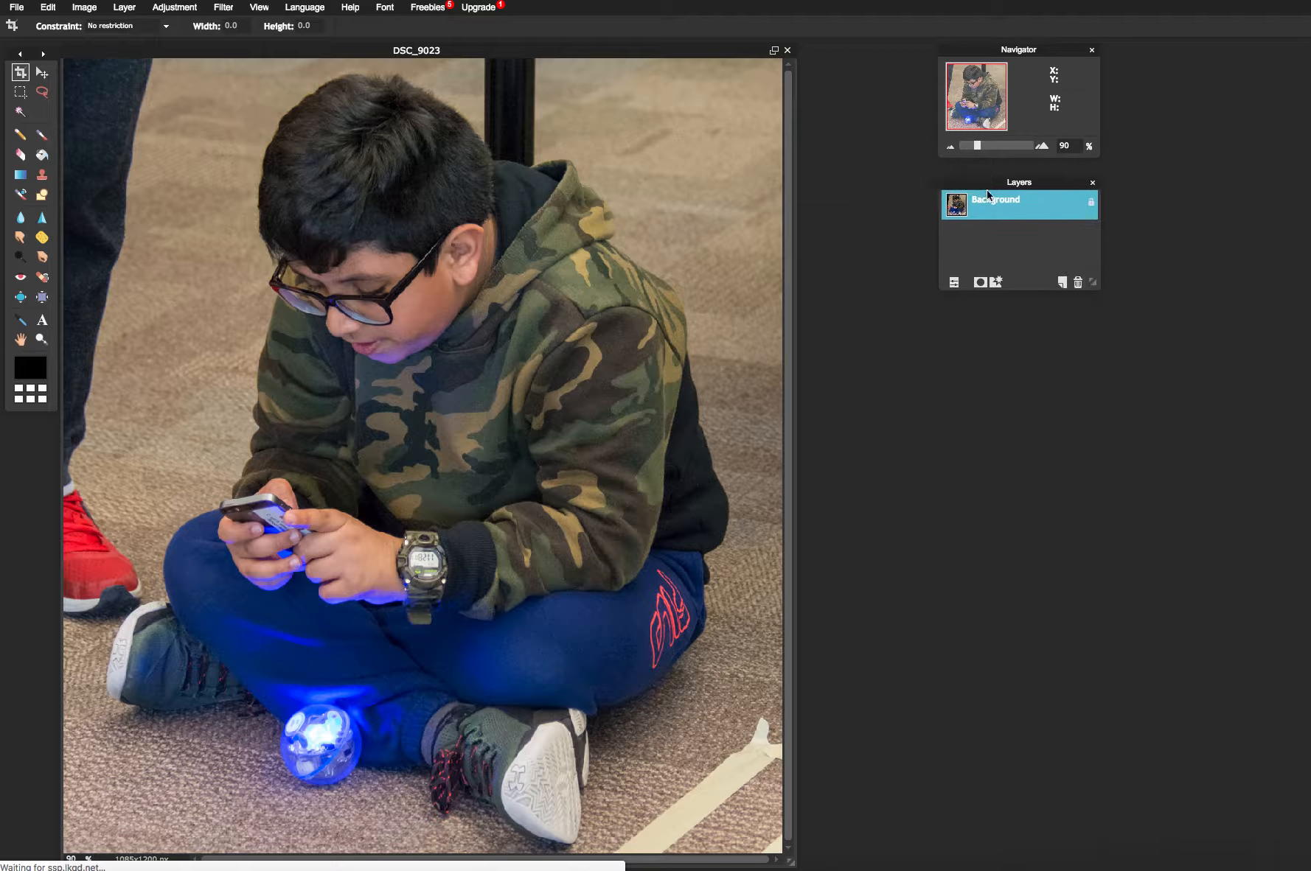
left_click_drag(1308, 324, 956, 323)
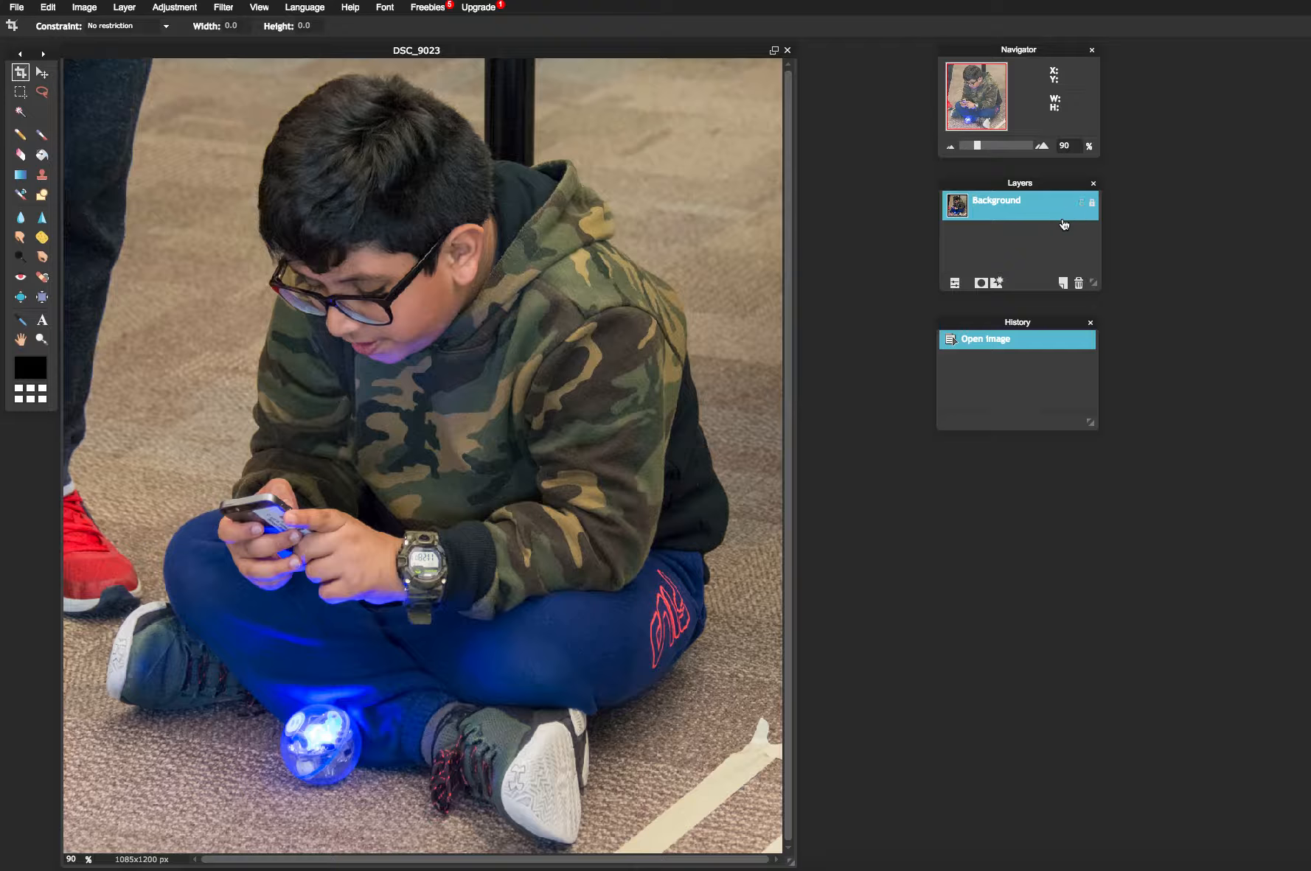
Try clearing the contents of a duplicated Background layer, and delete the duplicate.
left_click_drag(1066, 216, 1062, 284)
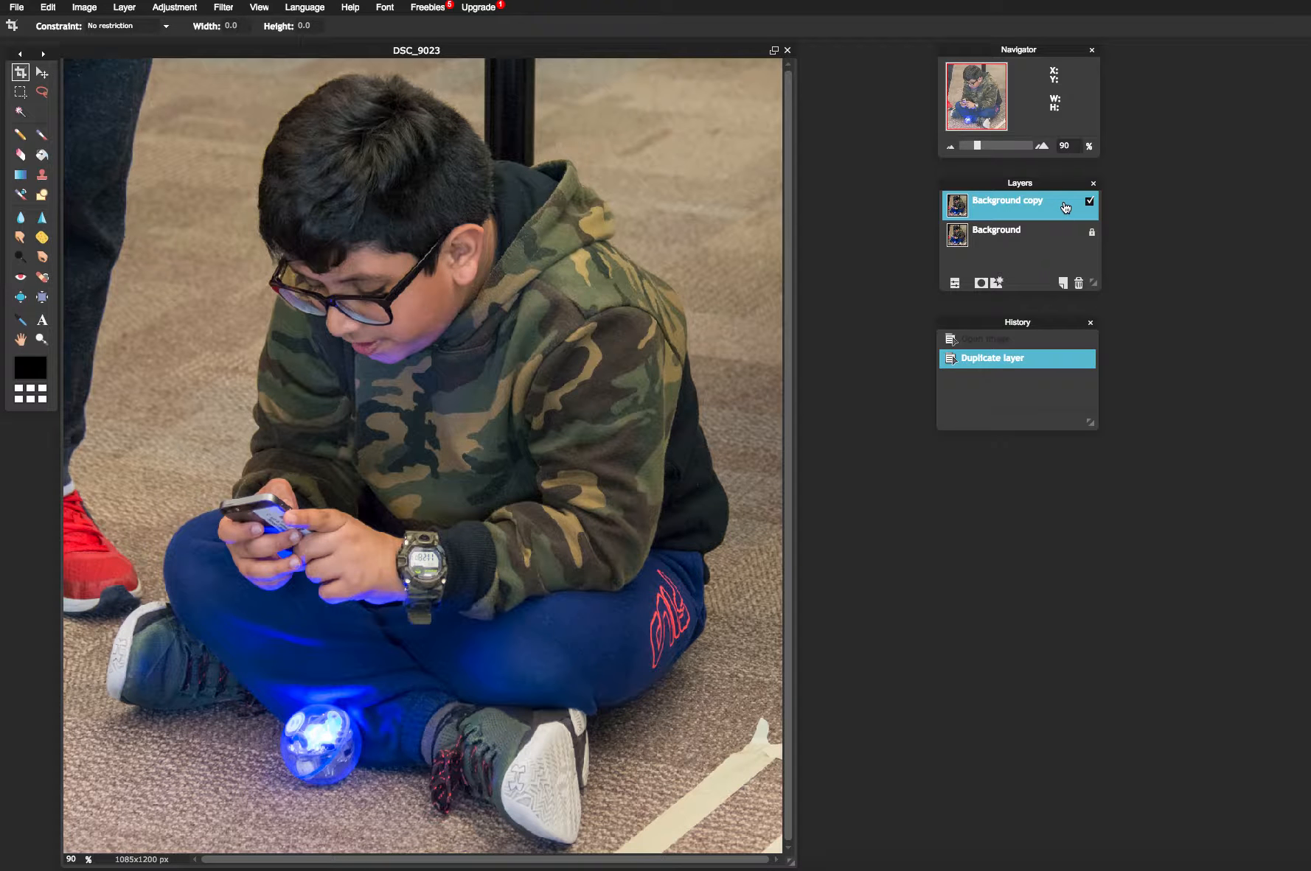
key("Delete")
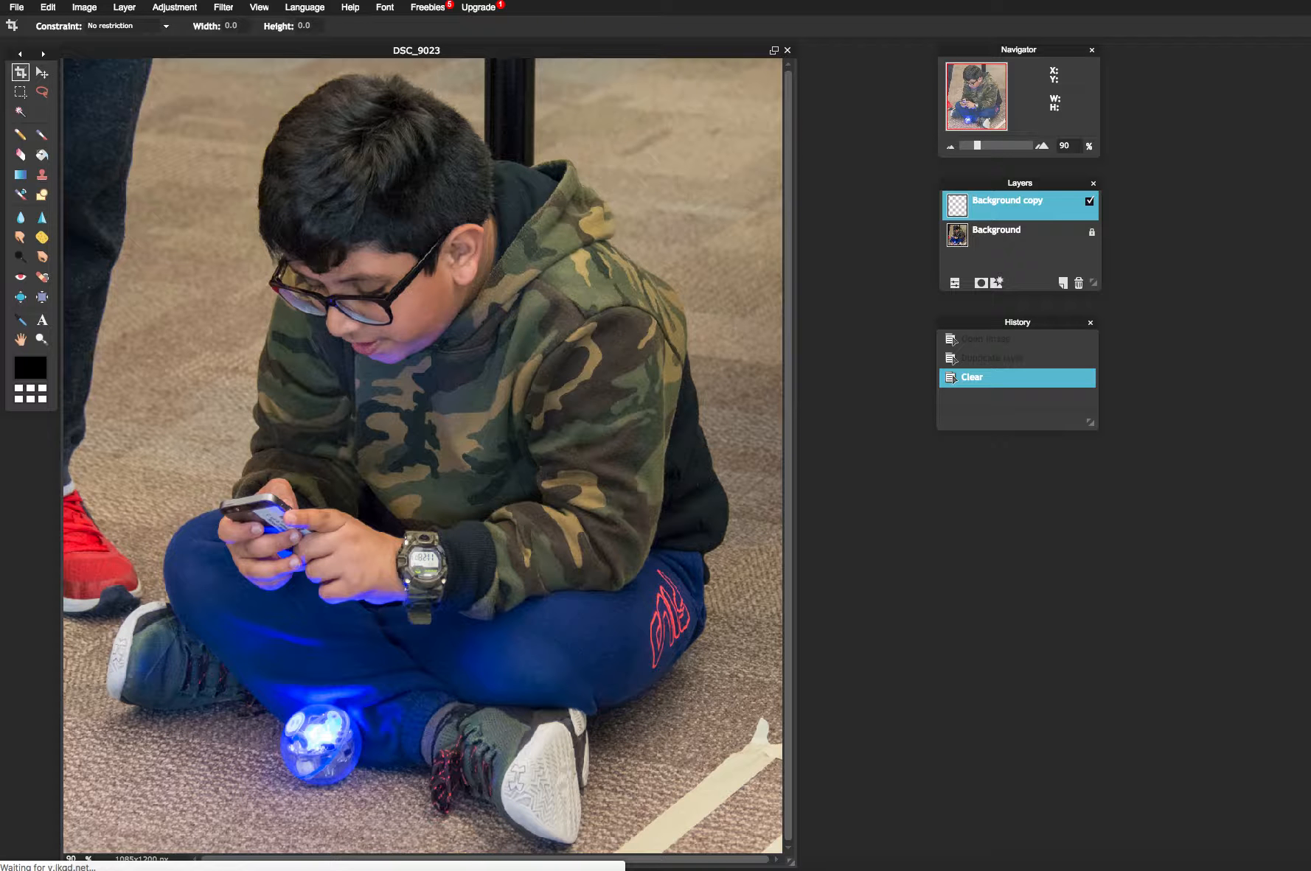
key("Delete")
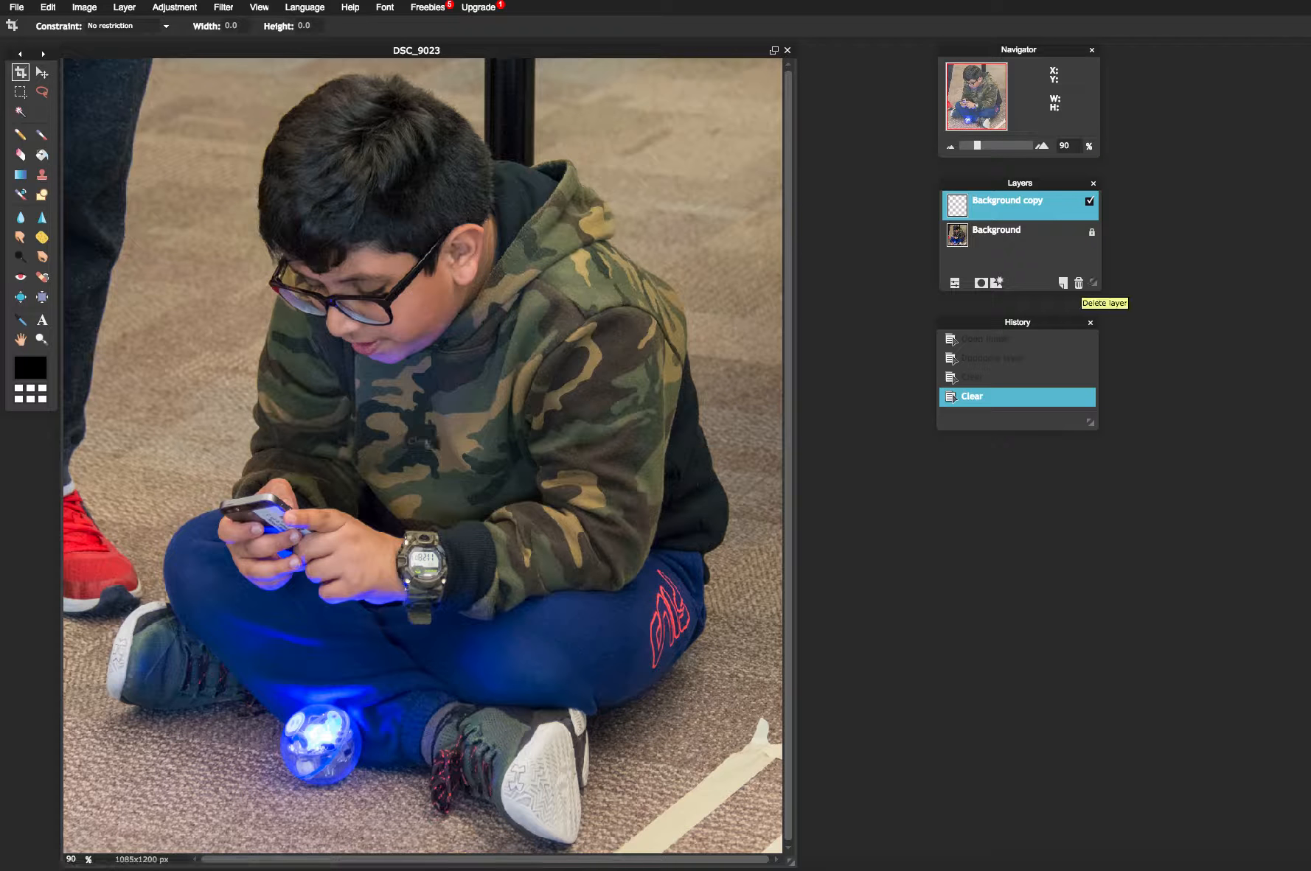
left_click(1077, 282)
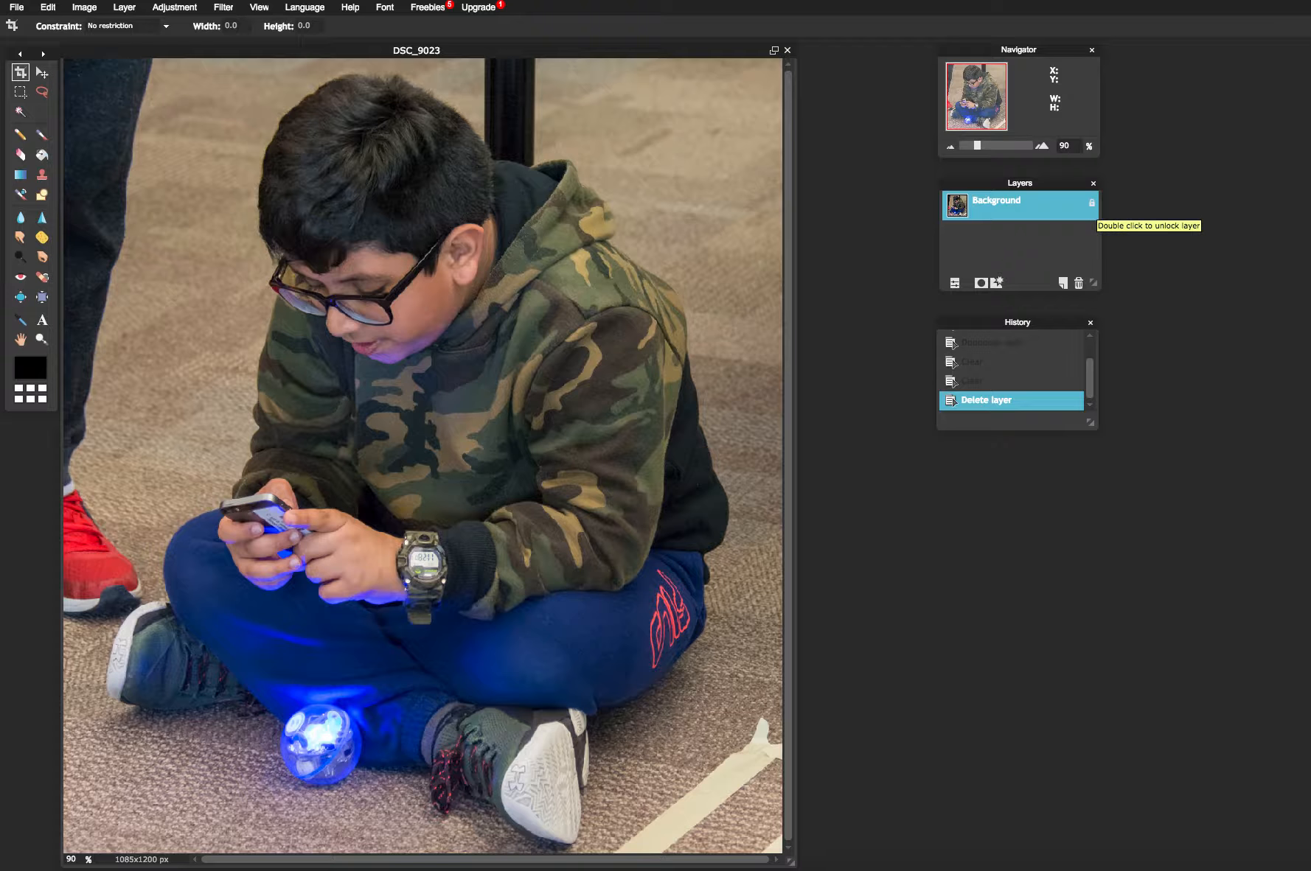
Unlock the Background layer and clear a freehand lasso area about 220 by 233 px between the standing leg and the boy's head.
double_click(1091, 203)
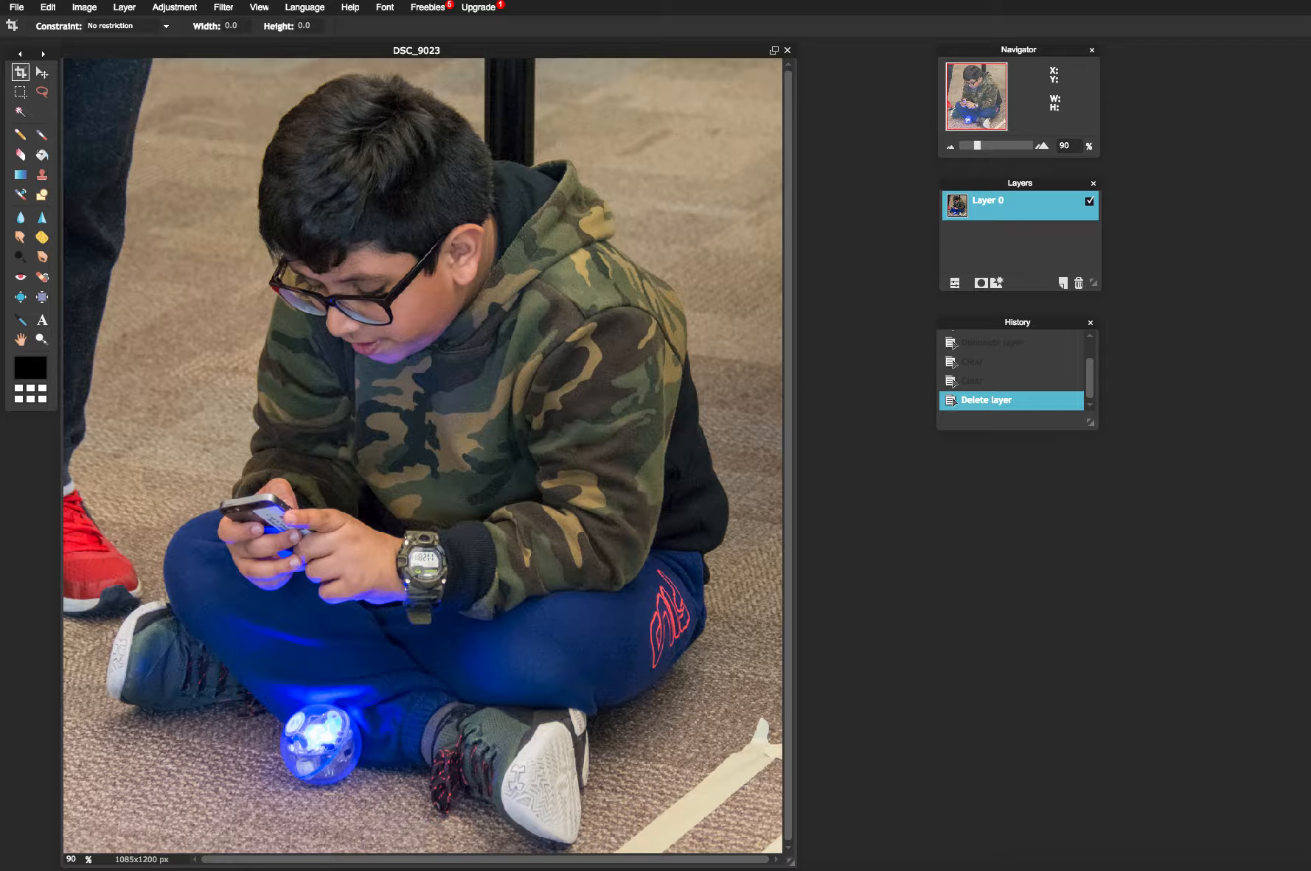
left_click(42, 92)
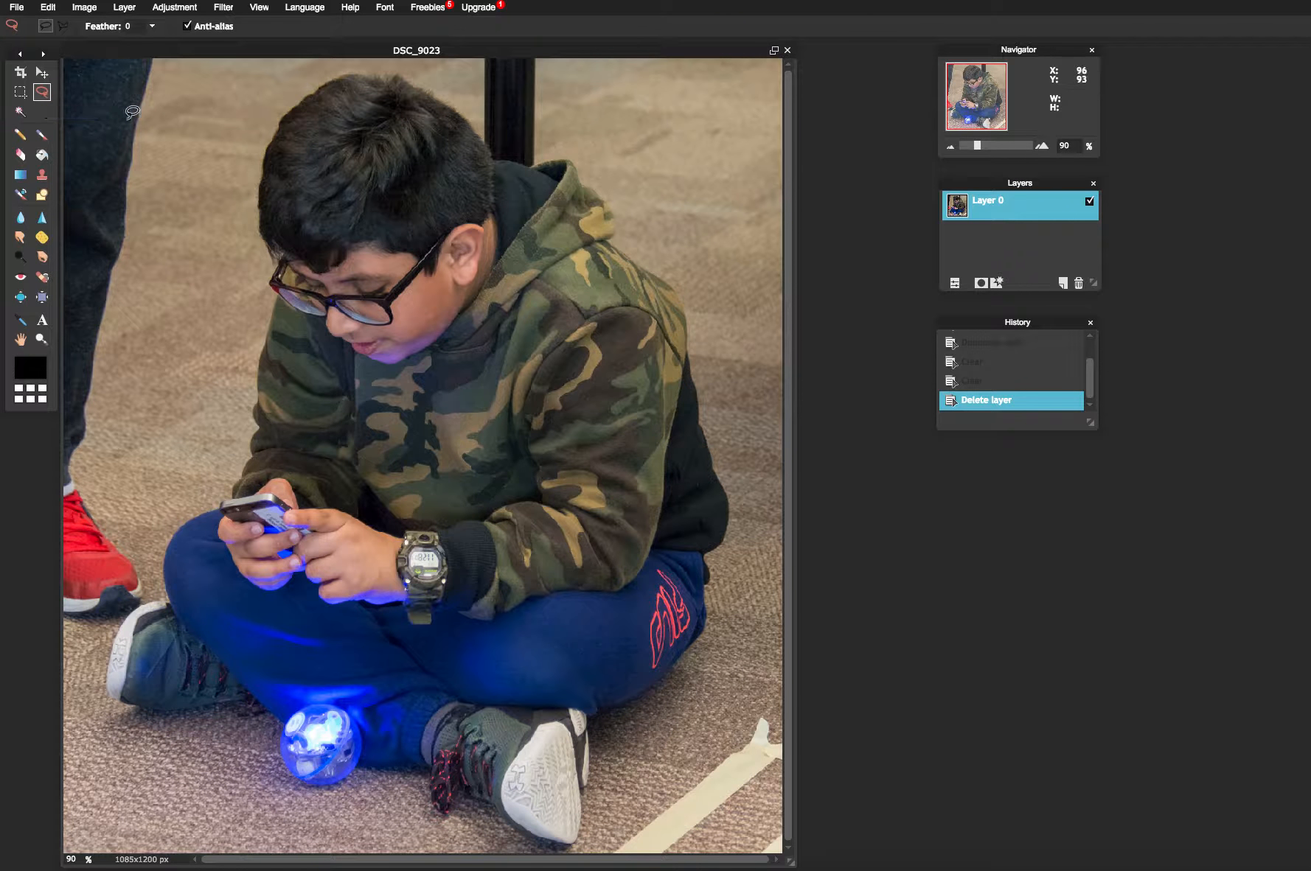
mouse_move(145, 113)
left_mouse_down()
mouse_move(87, 144)
mouse_move(83, 181)
mouse_move(106, 230)
mouse_move(146, 249)
left_mouse_up()
mouse_move(227, 185)
left_mouse_down()
mouse_move(223, 123)
mouse_move(137, 108)
mouse_move(112, 122)
left_mouse_up()
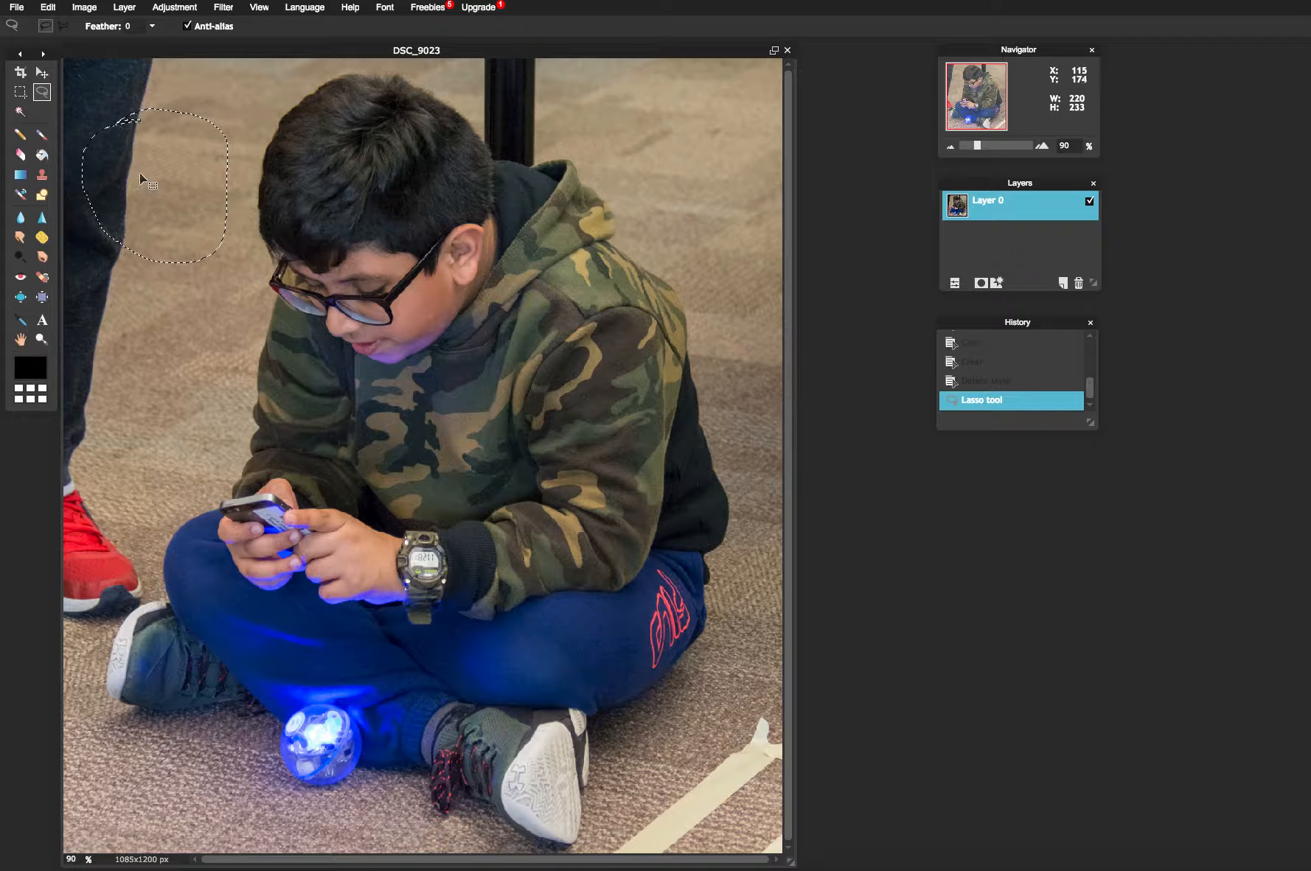
key("Delete")
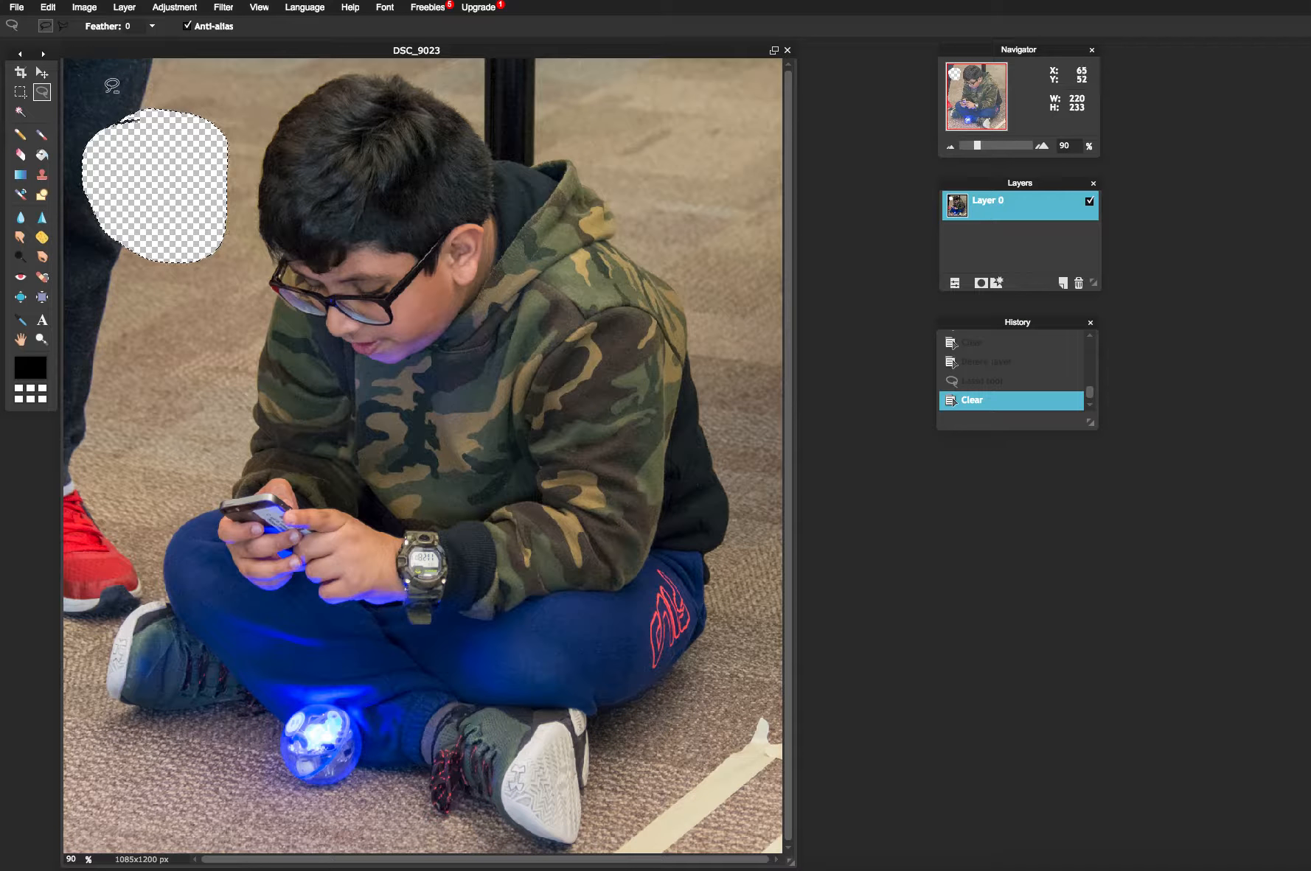
key("ctrl+d")
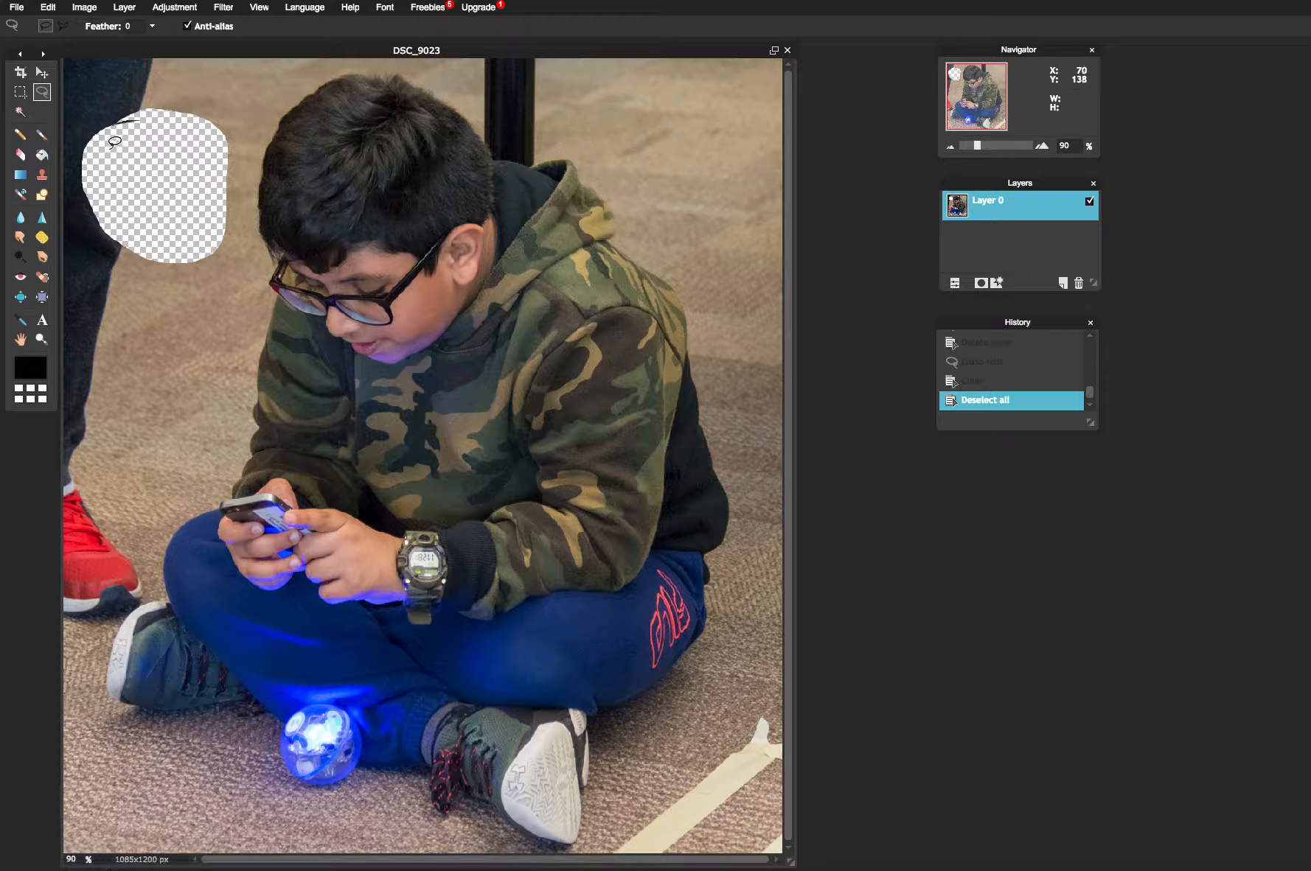
Clear a polygonal lasso area about 176 by 348 px on the carpet just below the first cut-out.
left_click(62, 26)
left_click(121, 249)
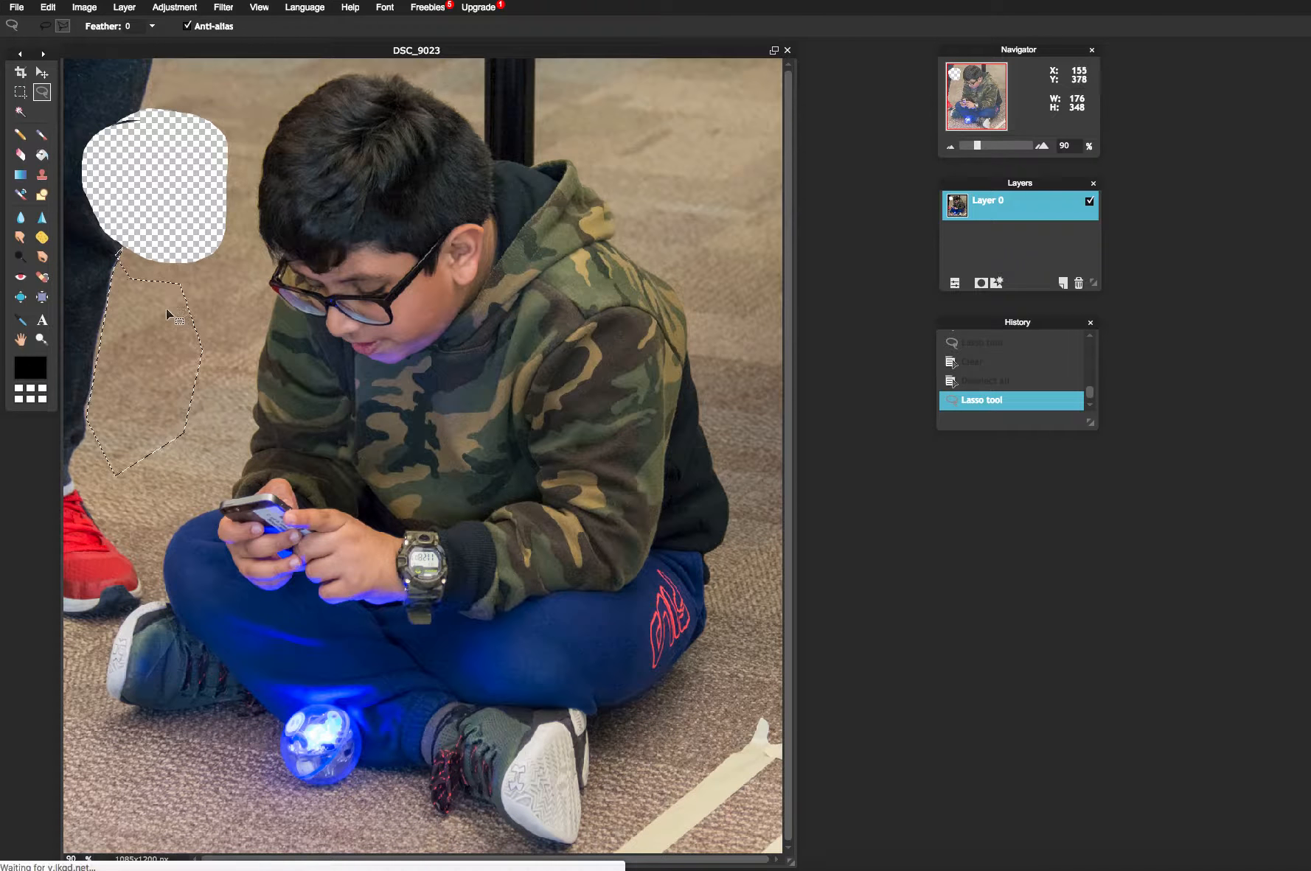
key("Delete")
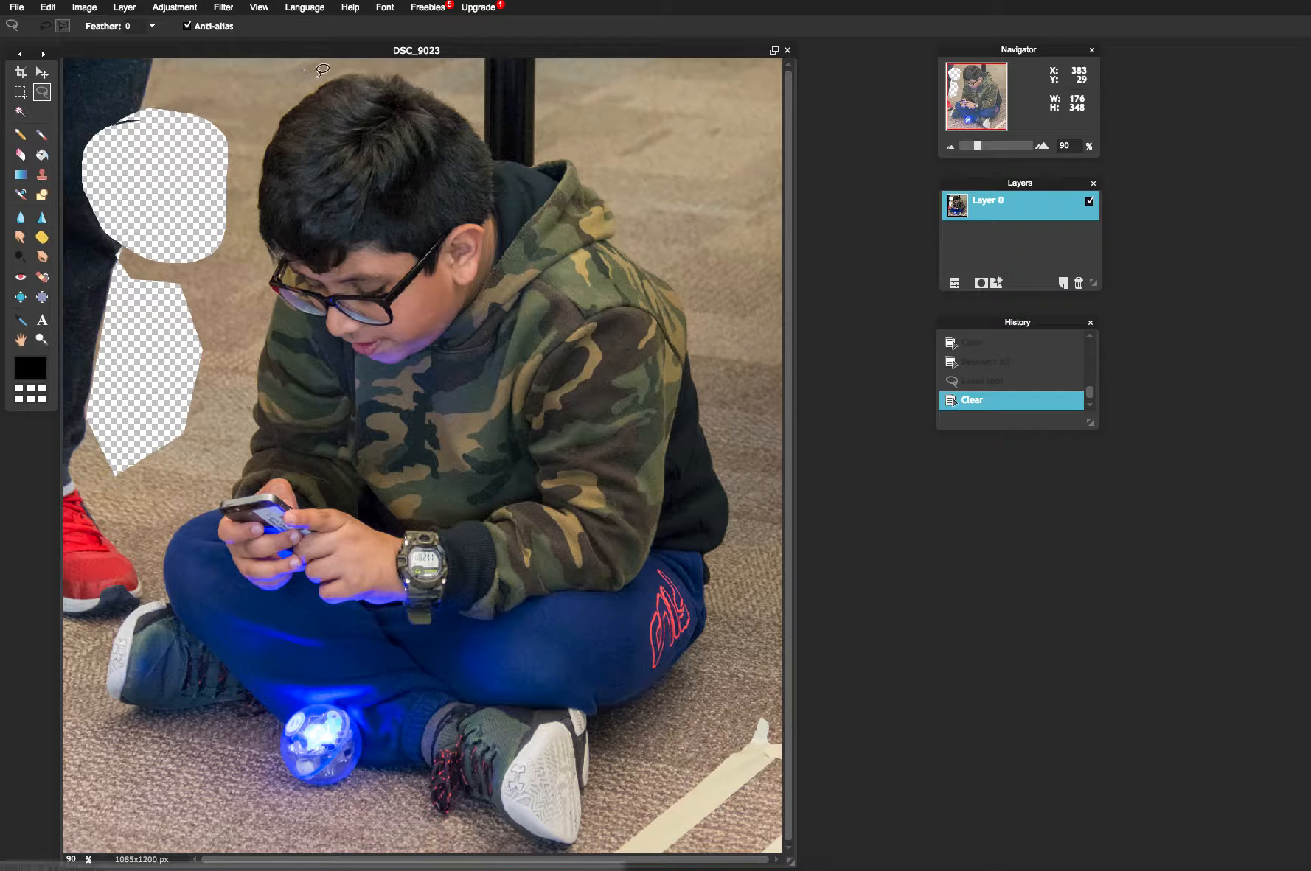
mouse_move(322, 70)
left_mouse_down()
mouse_move(368, 53)
mouse_move(423, 67)
mouse_move(640, 188)
left_mouse_up()
mouse_move(668, 256)
left_mouse_down()
mouse_move(728, 339)
mouse_move(708, 424)
mouse_move(716, 525)
mouse_move(752, 535)
mouse_move(693, 691)
mouse_move(620, 737)
mouse_move(605, 826)
mouse_move(522, 854)
mouse_move(513, 842)
mouse_move(576, 844)
mouse_move(449, 828)
mouse_move(399, 796)
left_mouse_up()
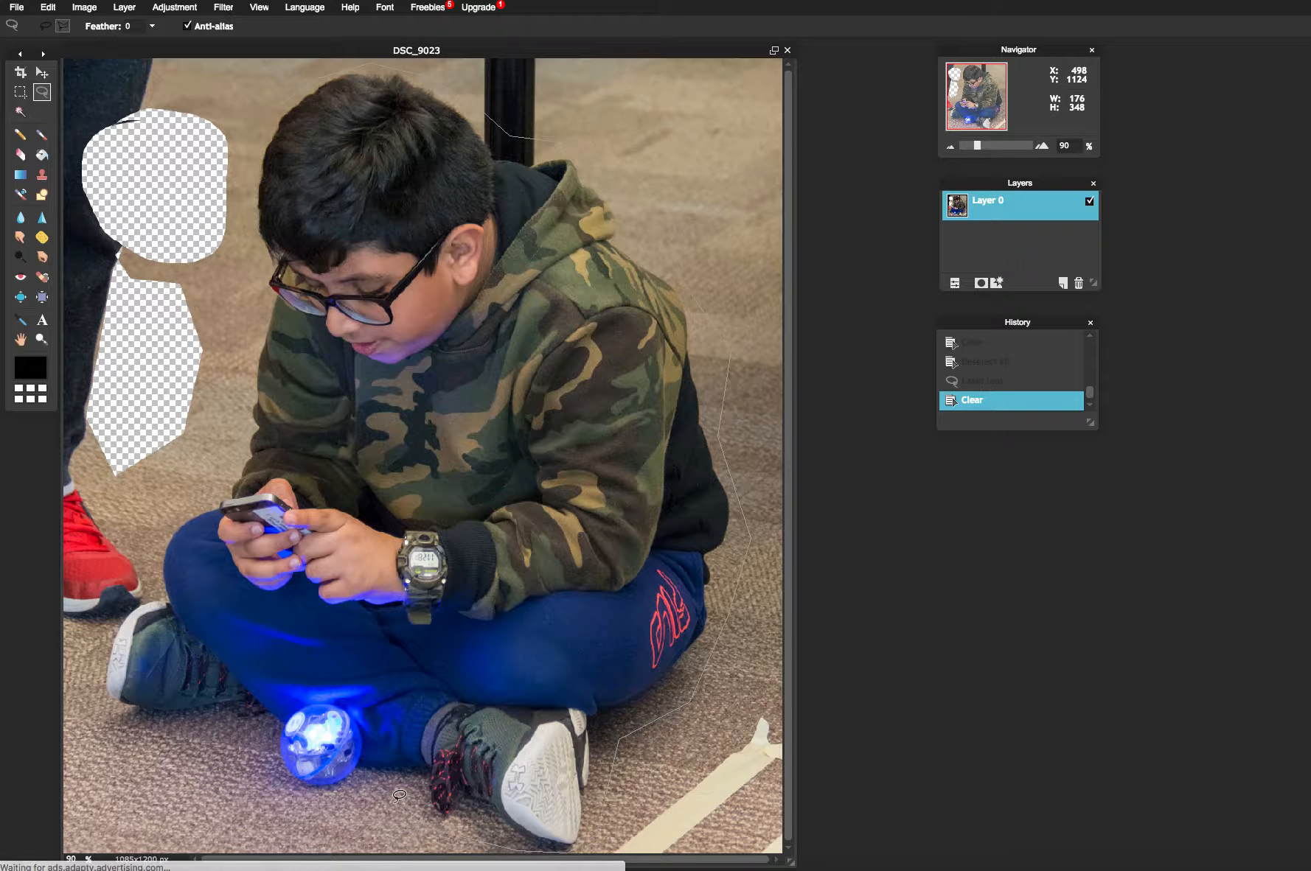
double_click(285, 820)
Outline the sitting boy and the glowing ball loosely with the polygonal lasso, making a selection about 985 by 1182 px.
left_click(262, 796)
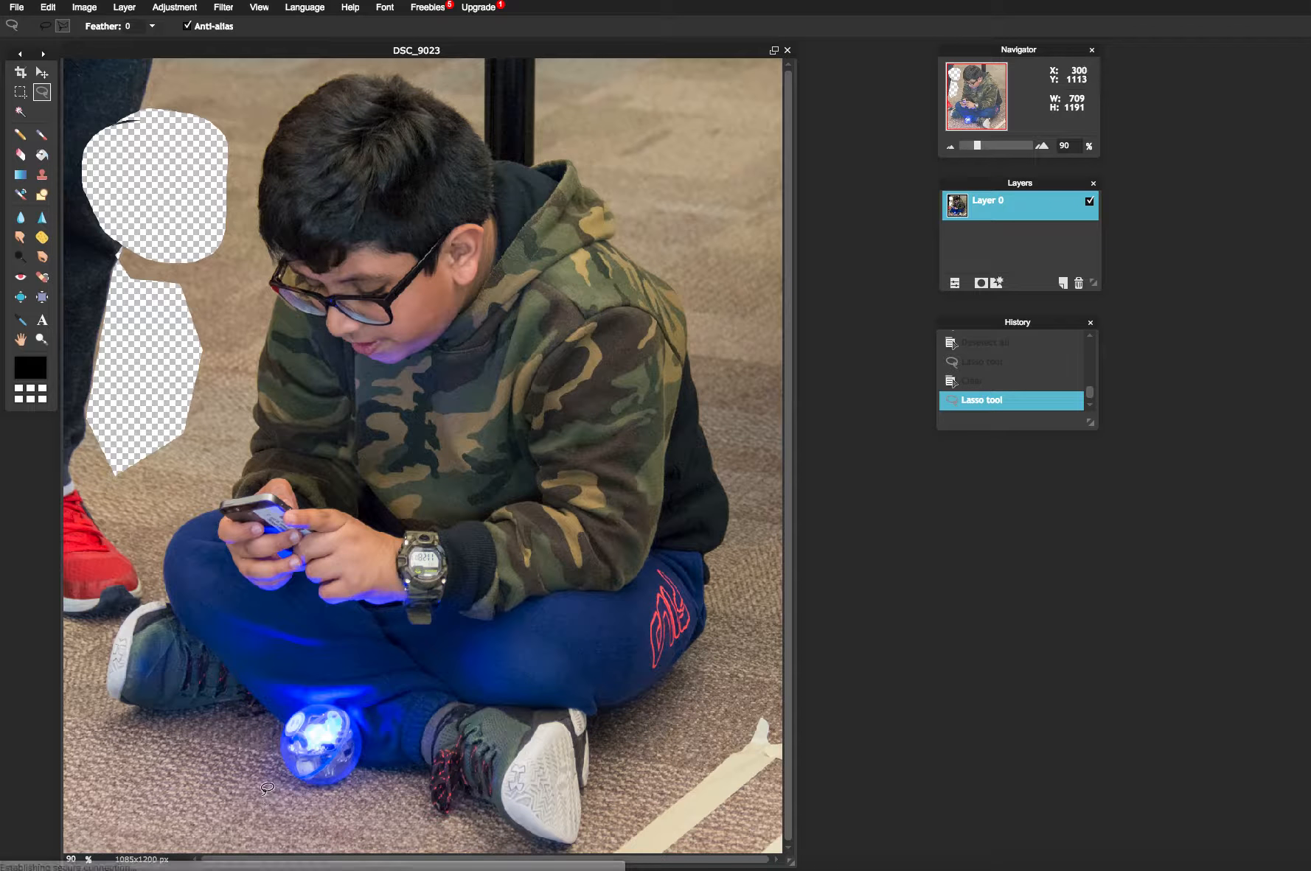
left_click(242, 729)
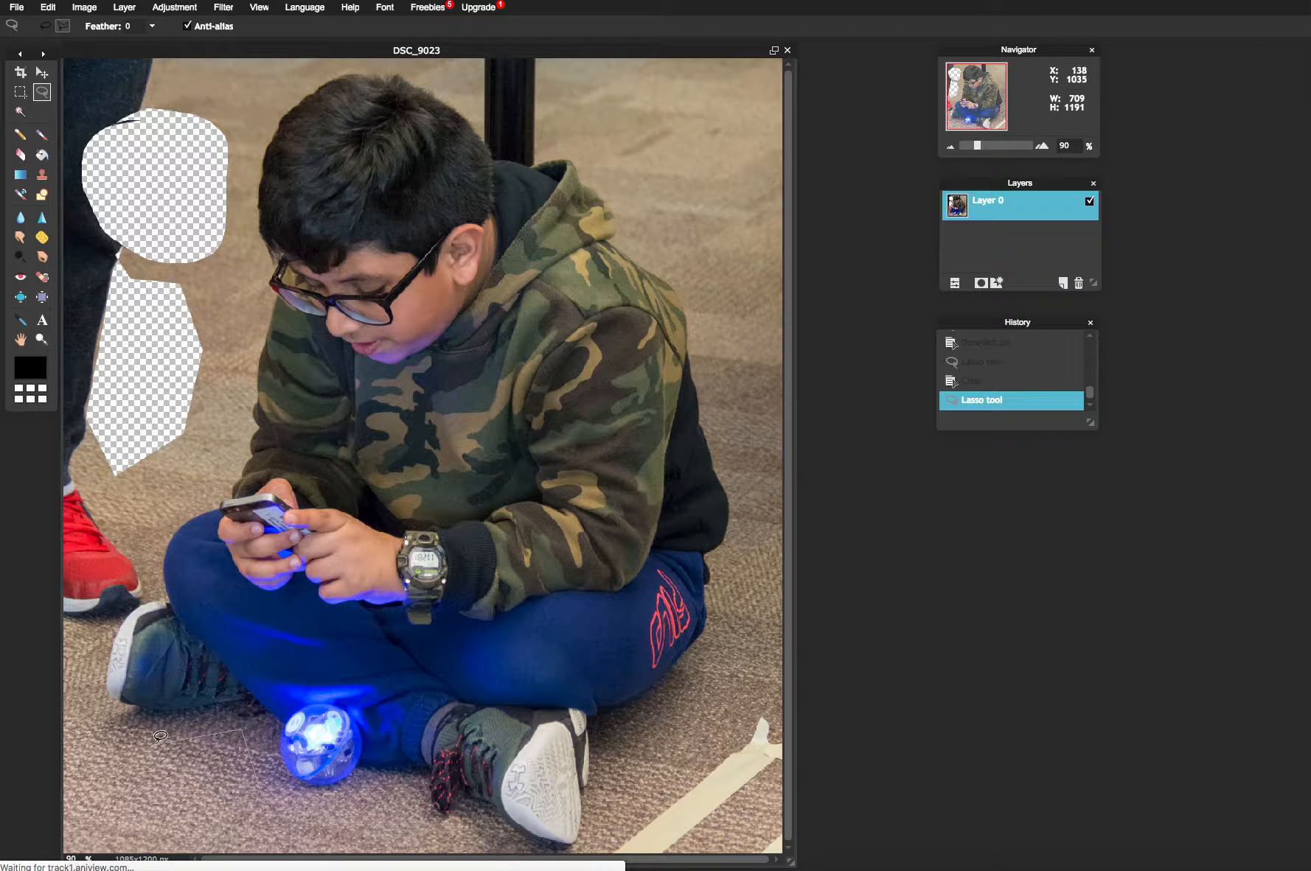
left_click(145, 743)
left_click(81, 675)
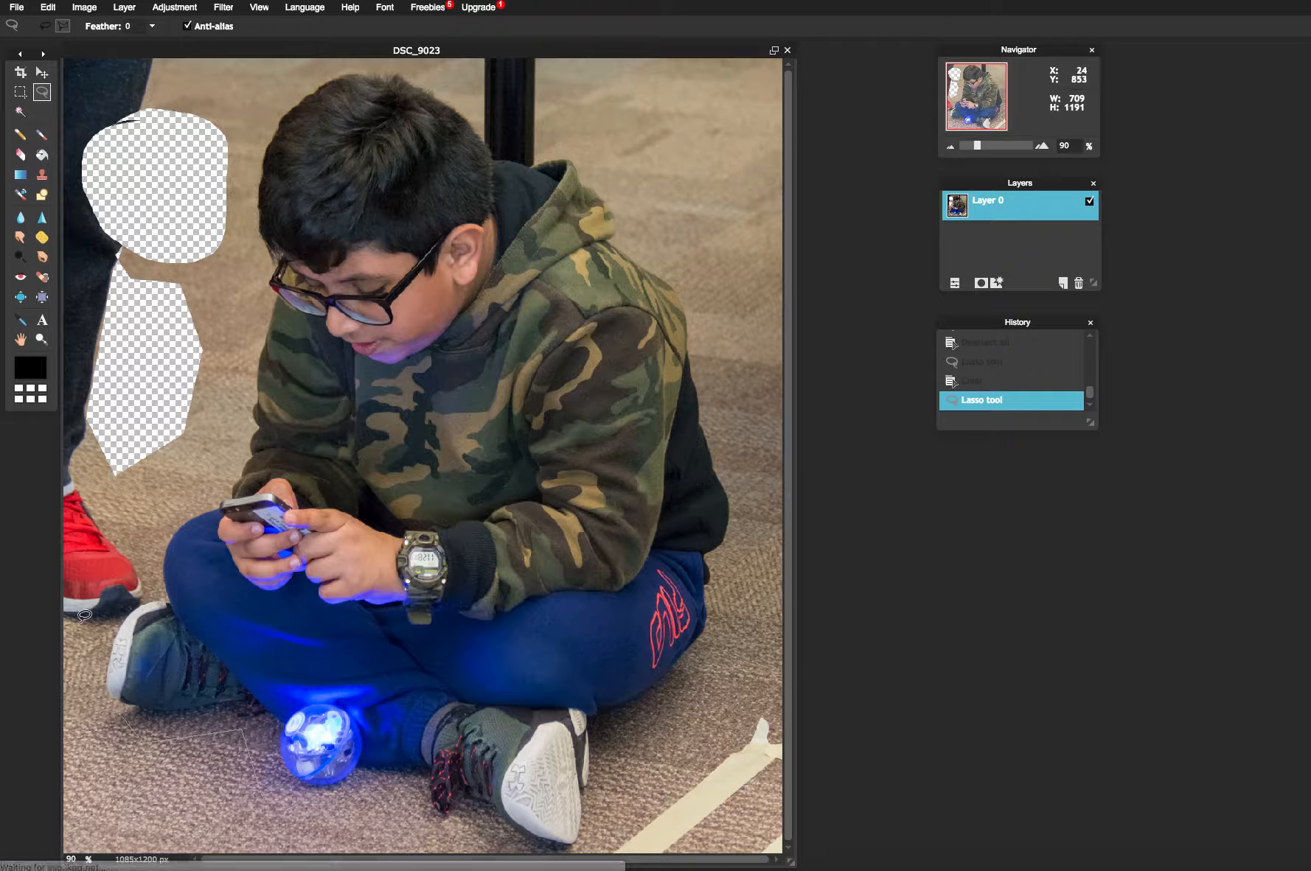
left_click(109, 600)
left_click(143, 569)
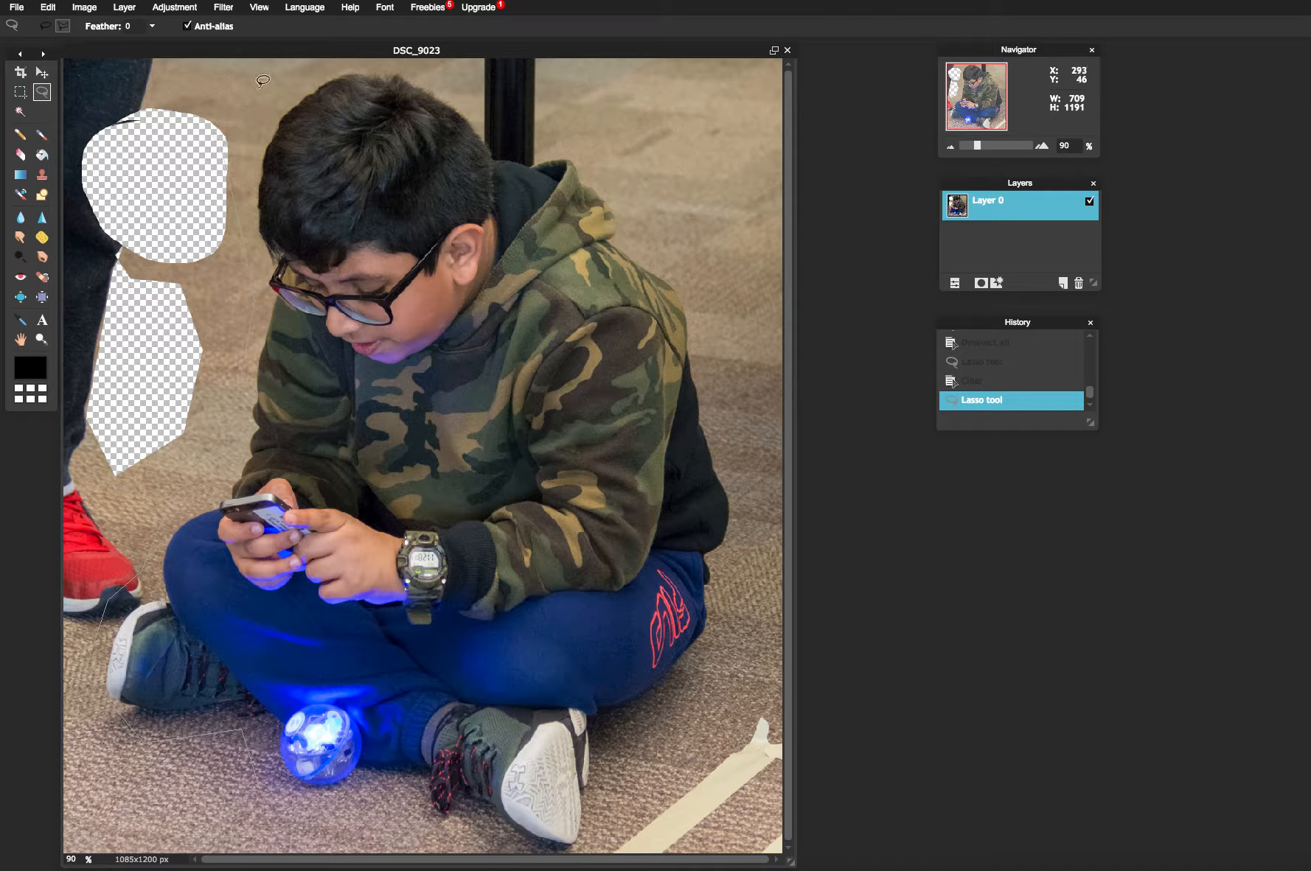
left_click(444, 76)
left_click(518, 139)
left_click(725, 327)
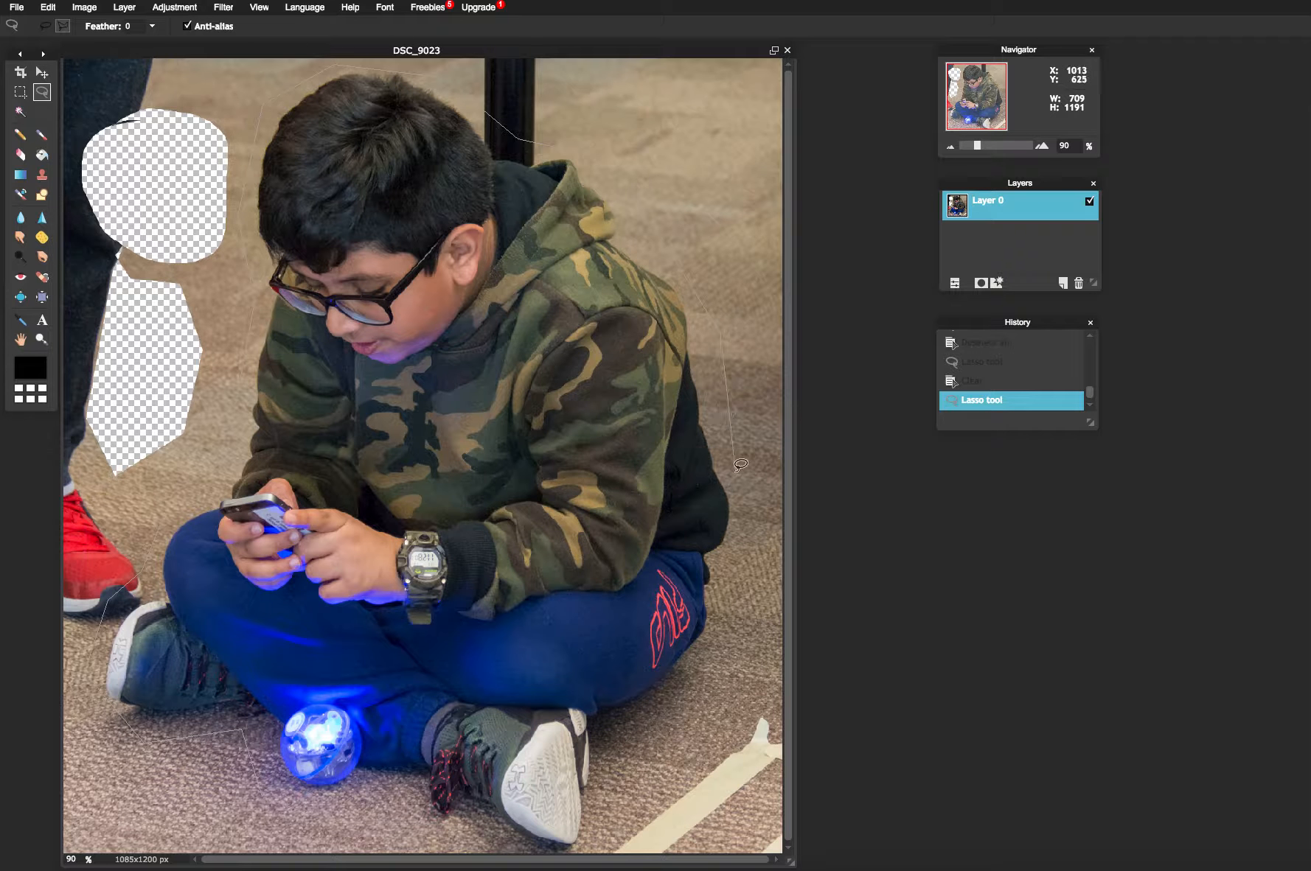
left_click(735, 632)
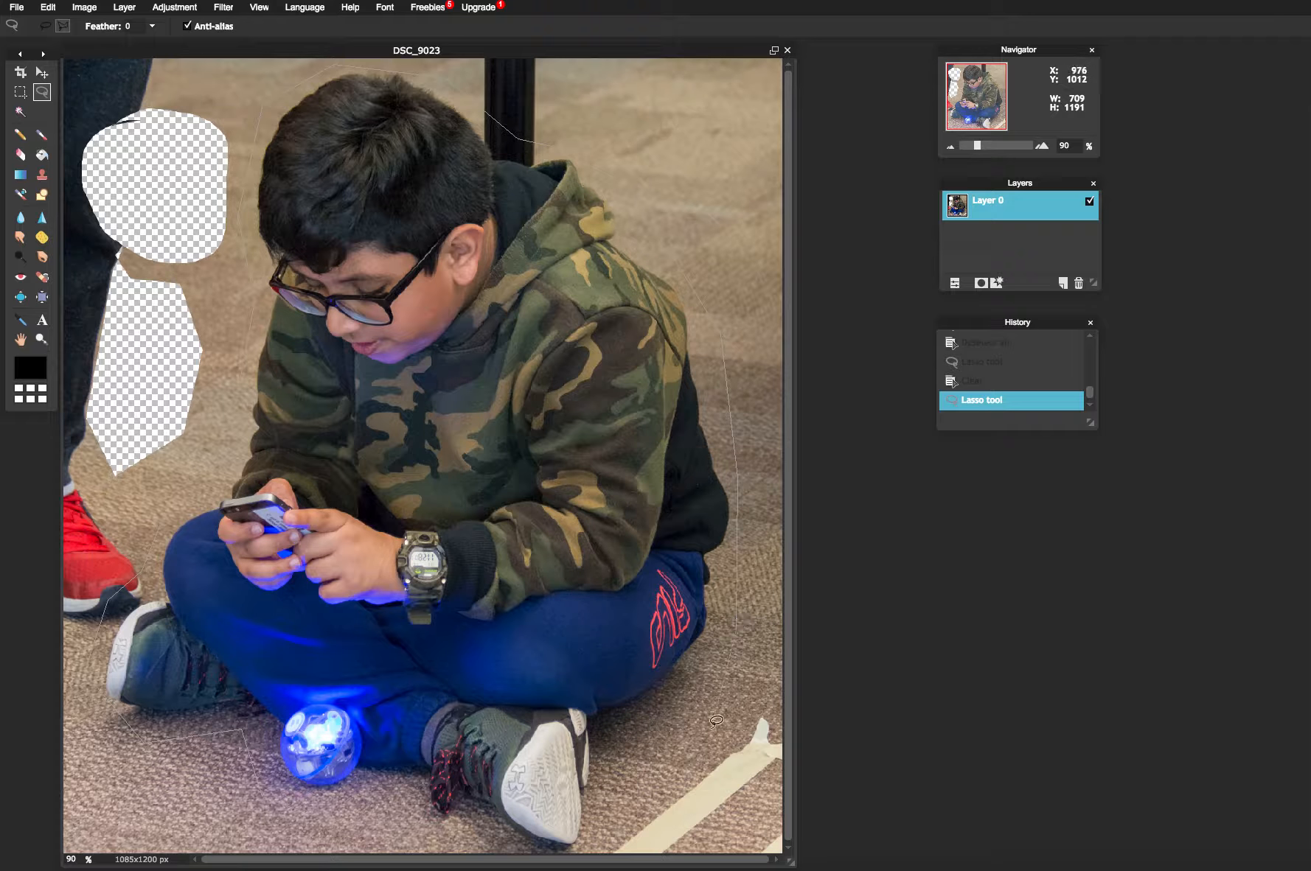
left_click(594, 847)
left_click(502, 848)
double_click(263, 795)
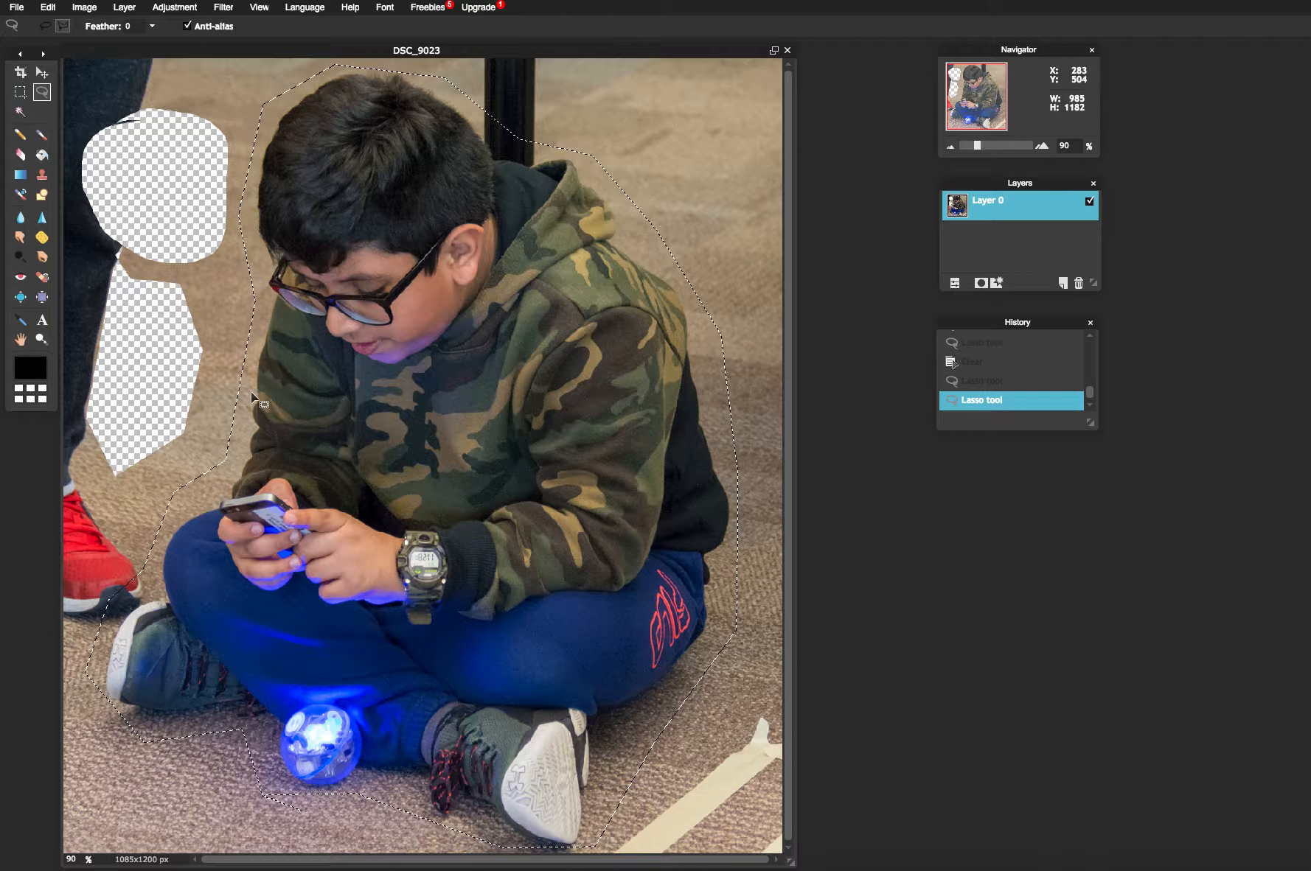
Try clearing the area inside the outline around the boy, and undo it.
key("Delete")
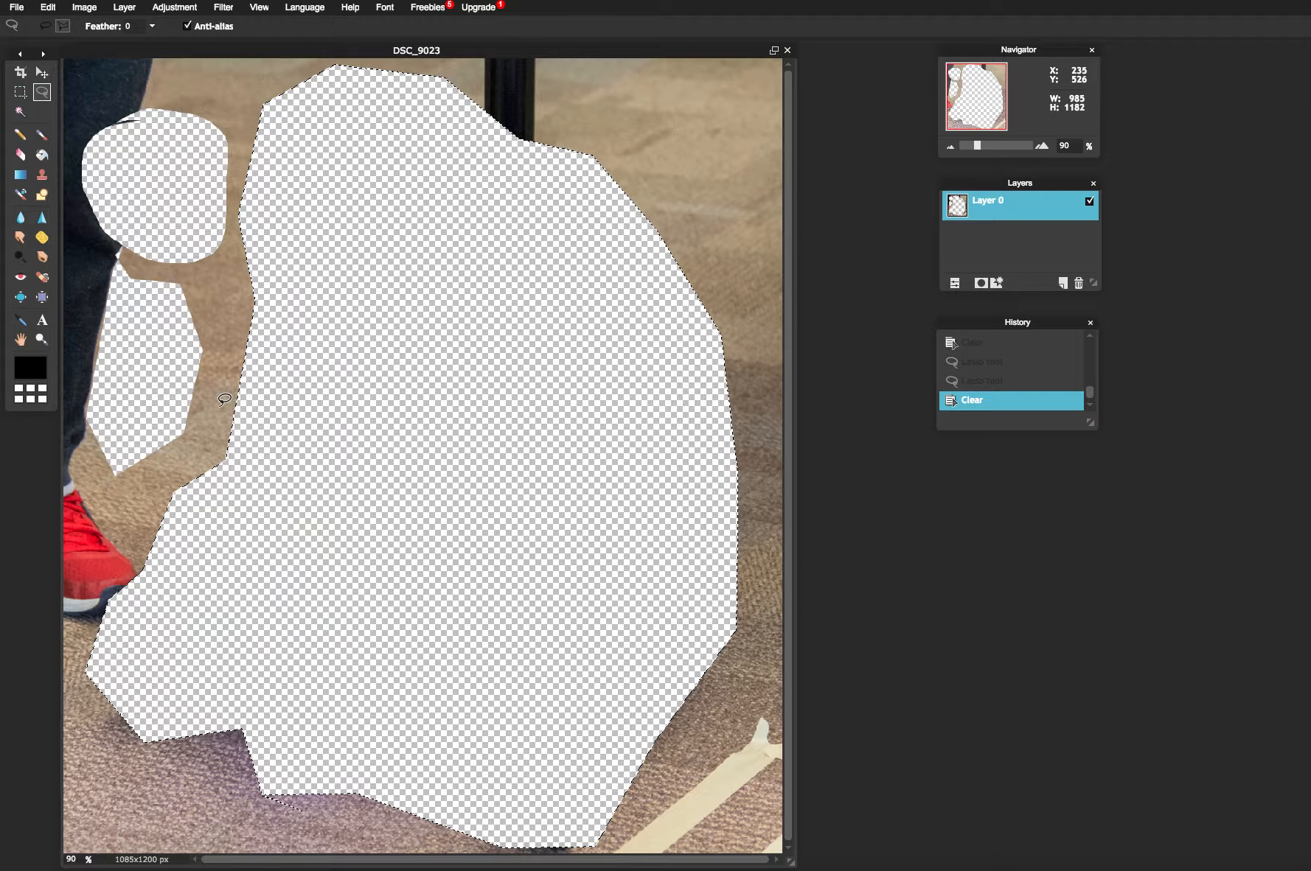
key("ctrl+z")
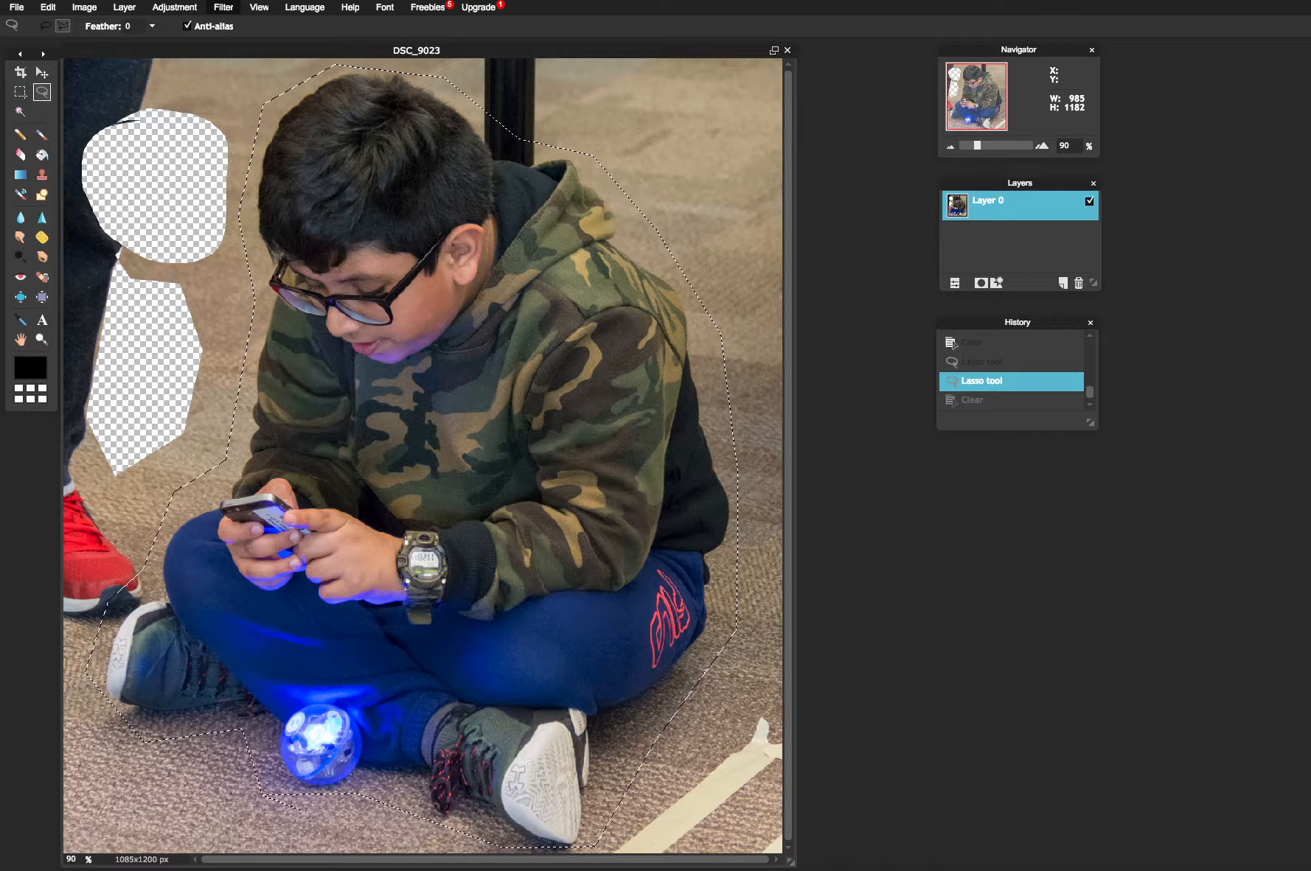
Invert the selection to clear everything outside the boy's outline, and deselect.
left_click(224, 6)
mouse_move(174, 7)
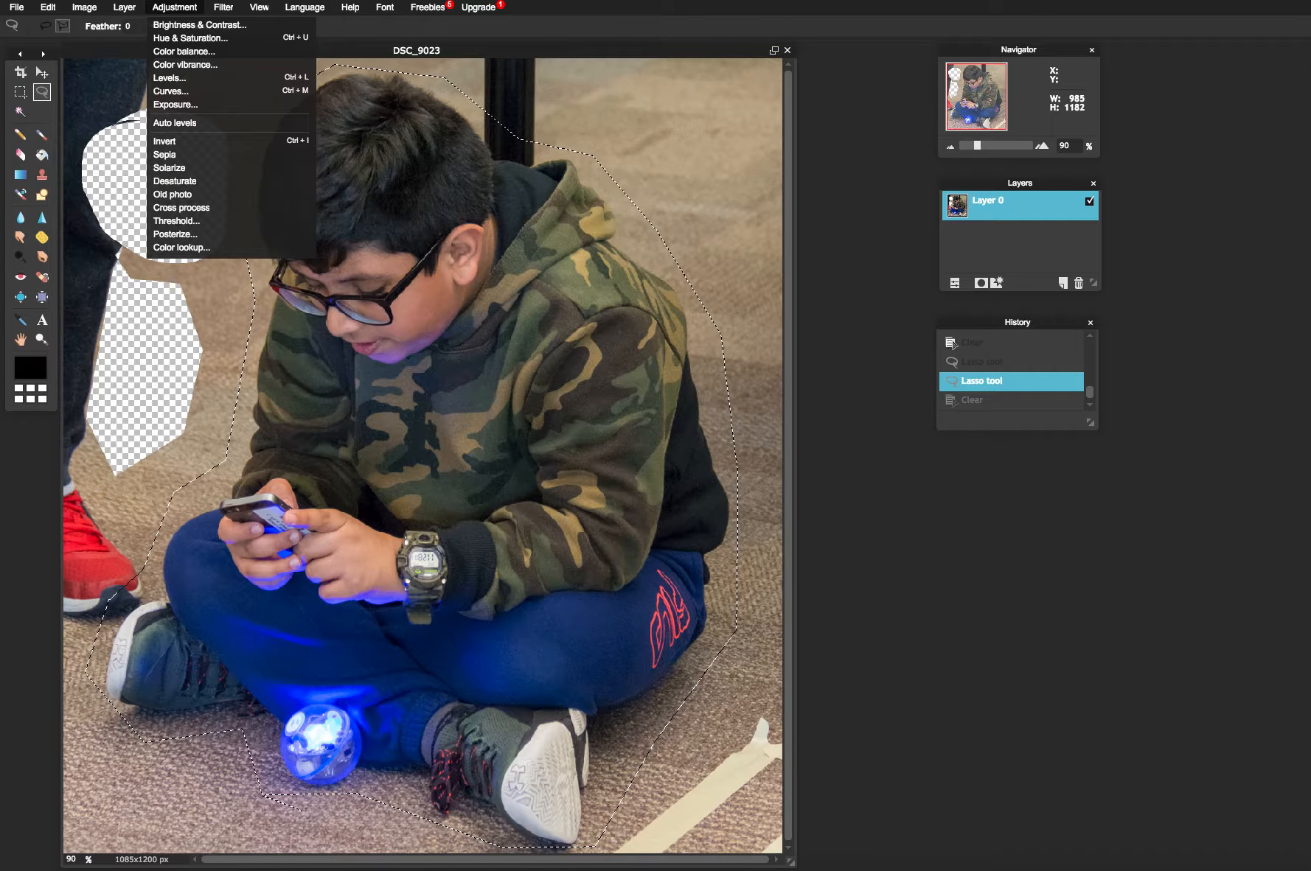
mouse_move(124, 7)
mouse_move(84, 7)
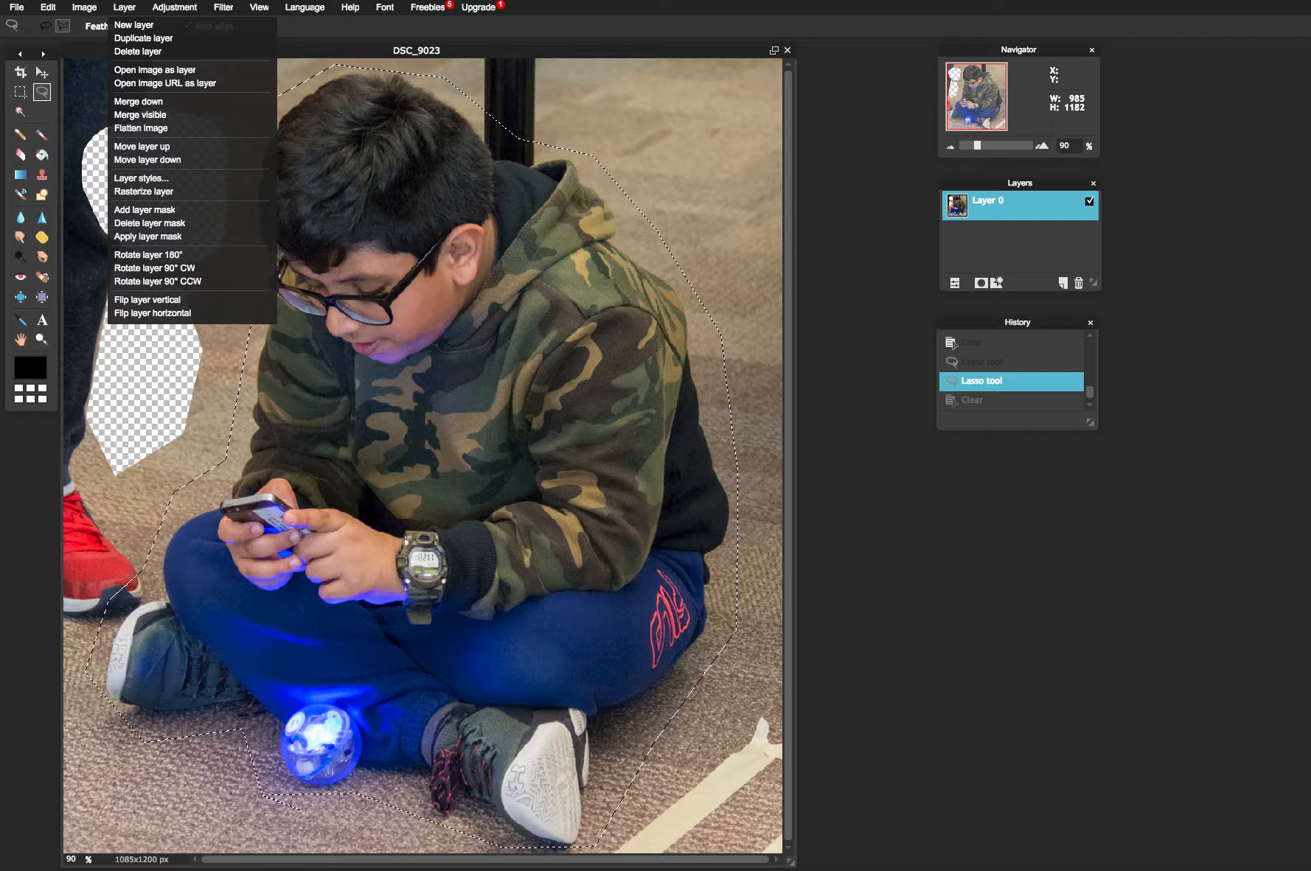
mouse_move(223, 7)
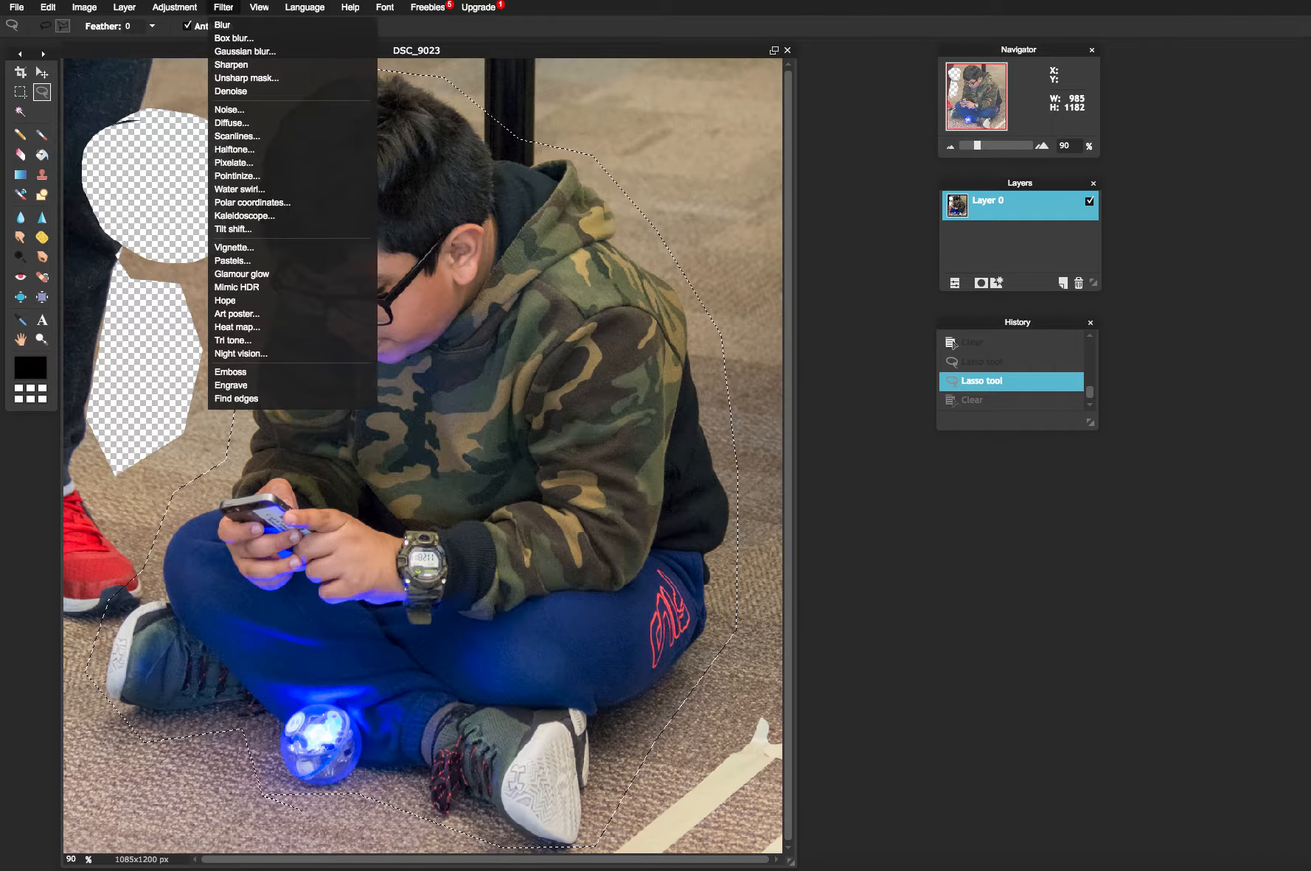
mouse_move(350, 7)
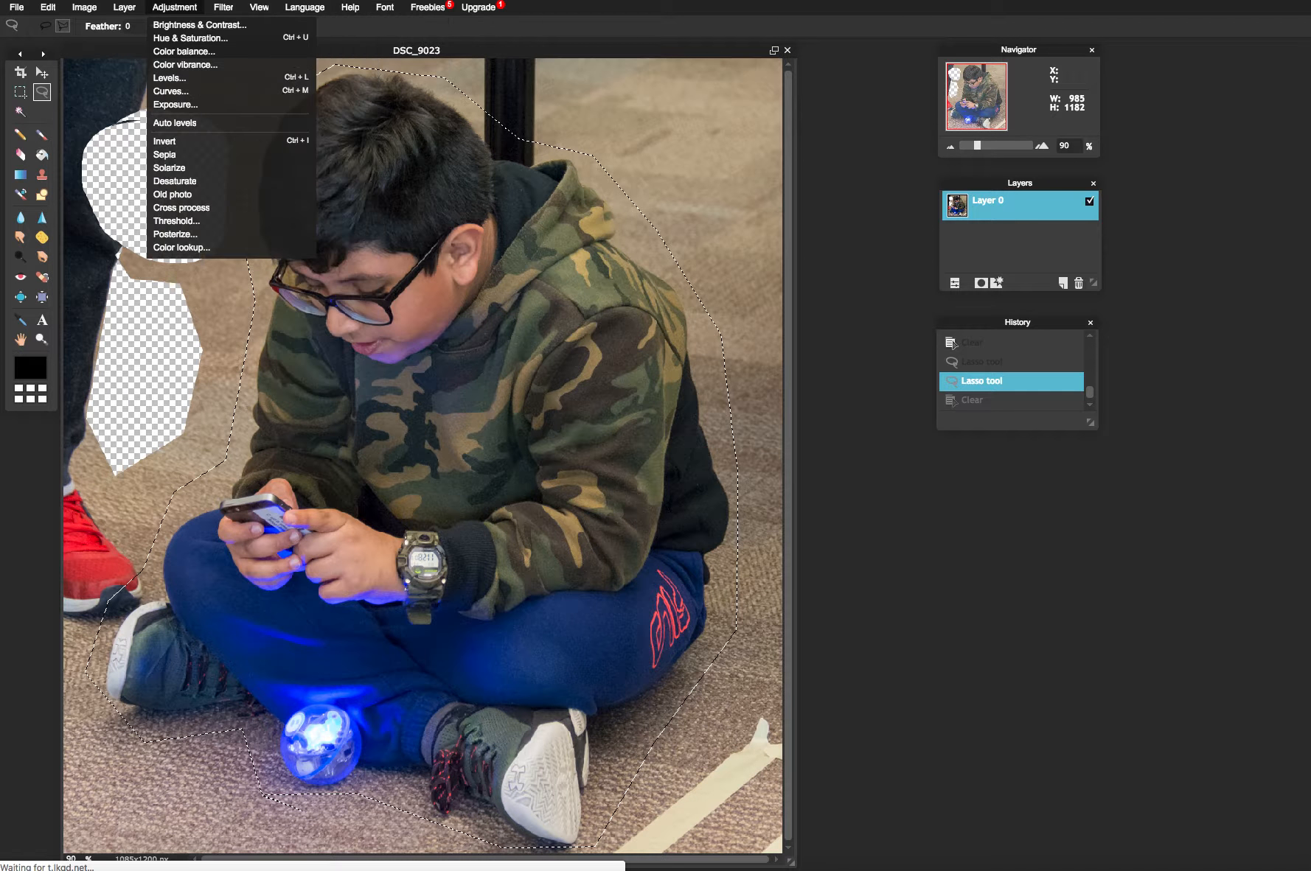
mouse_move(48, 7)
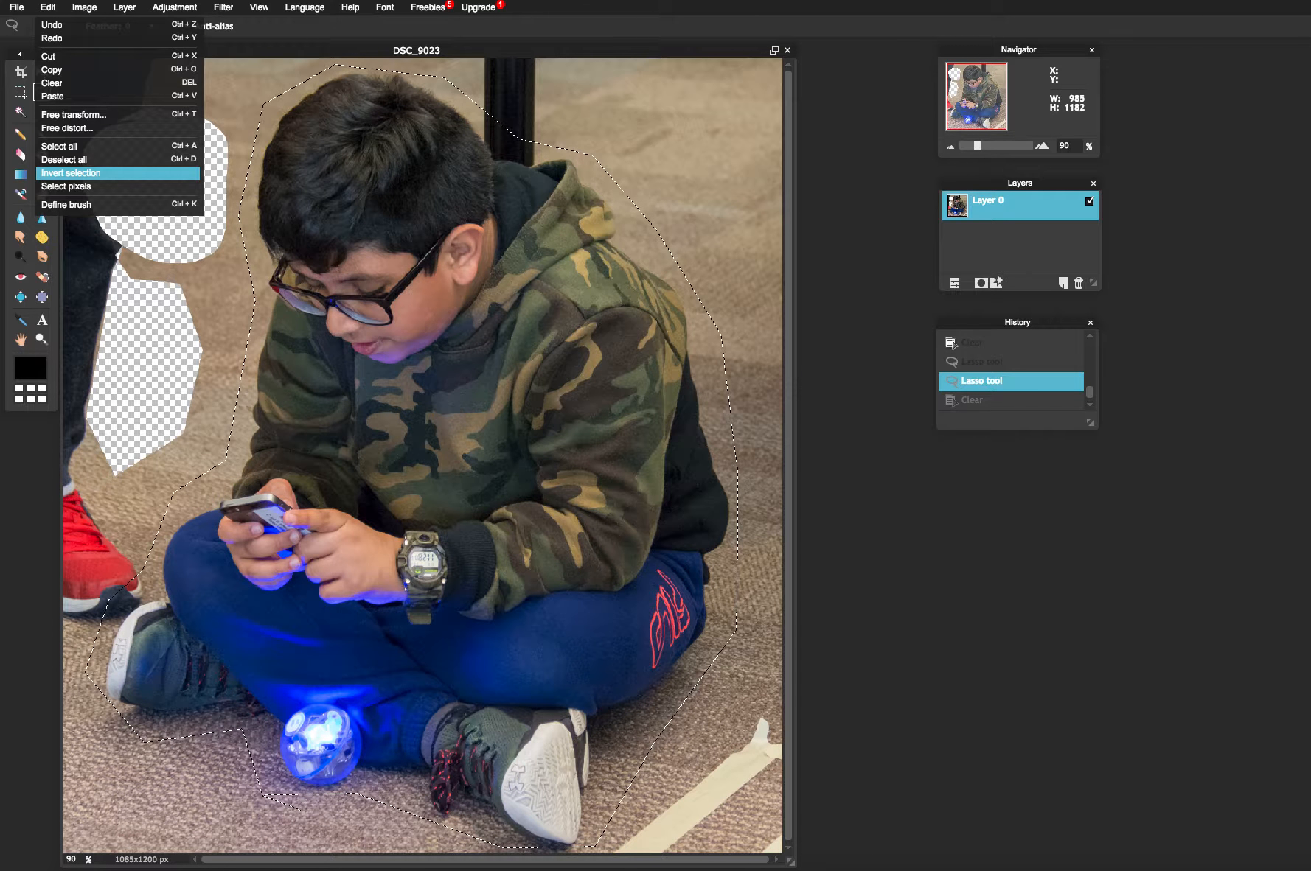
left_click(106, 172)
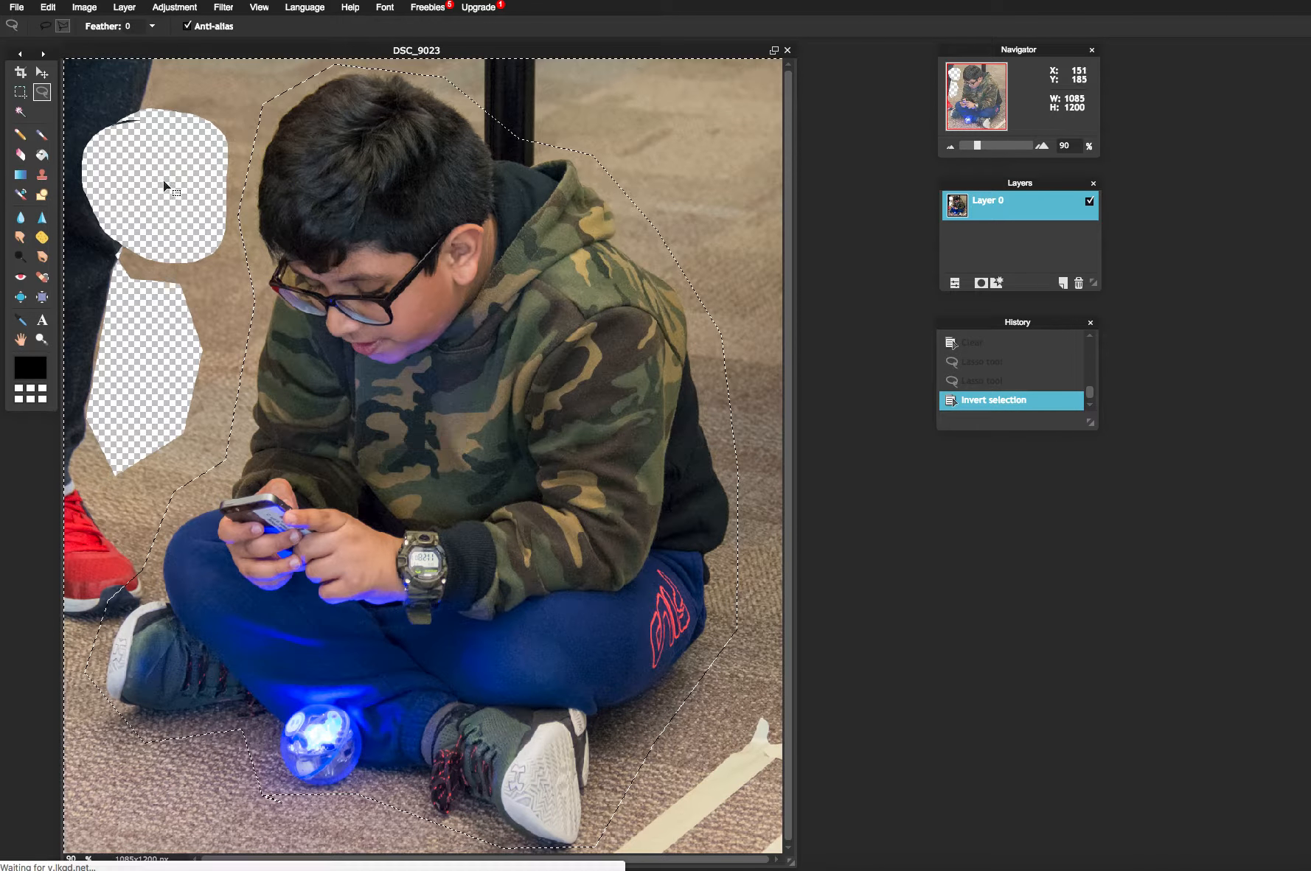
key("Delete")
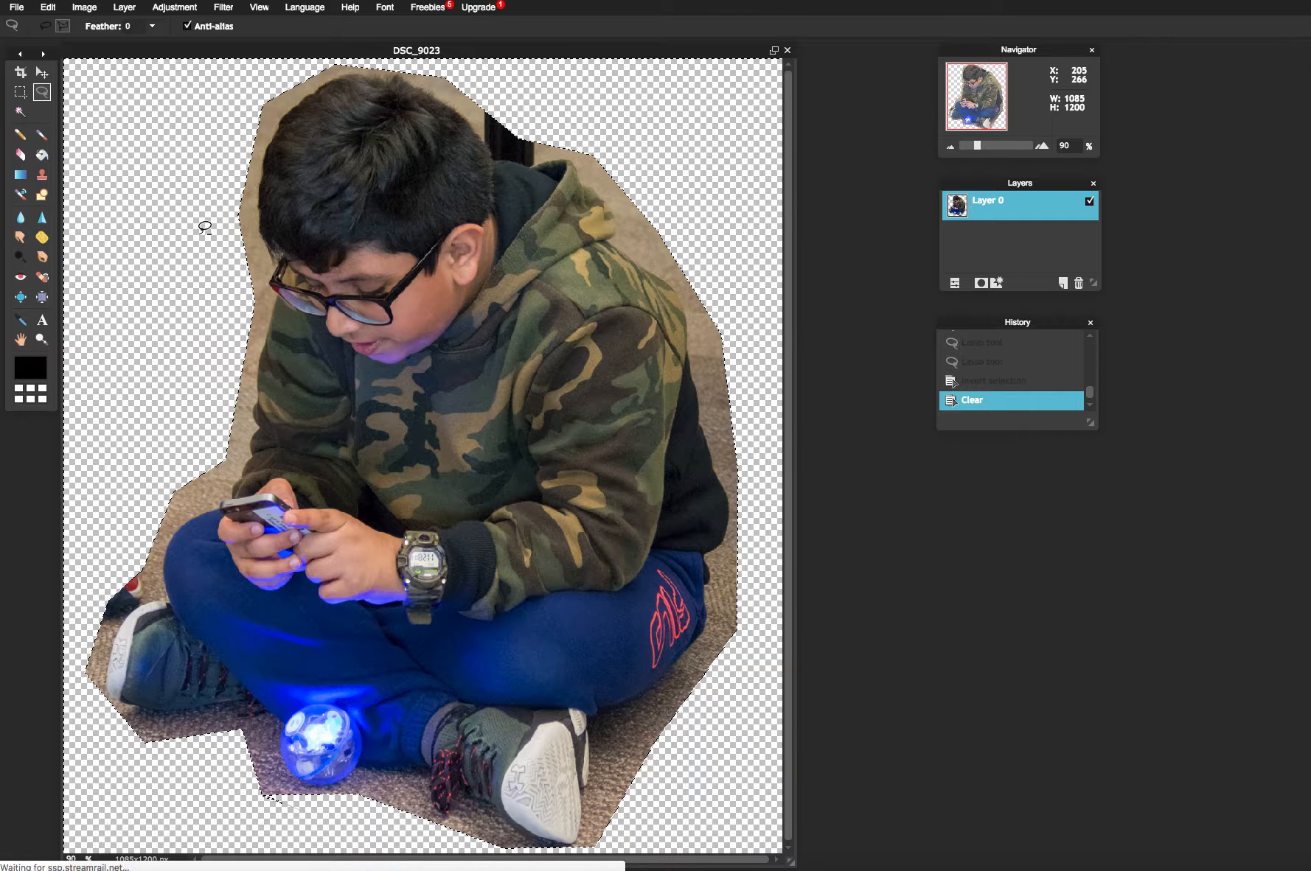
key("ctrl+d")
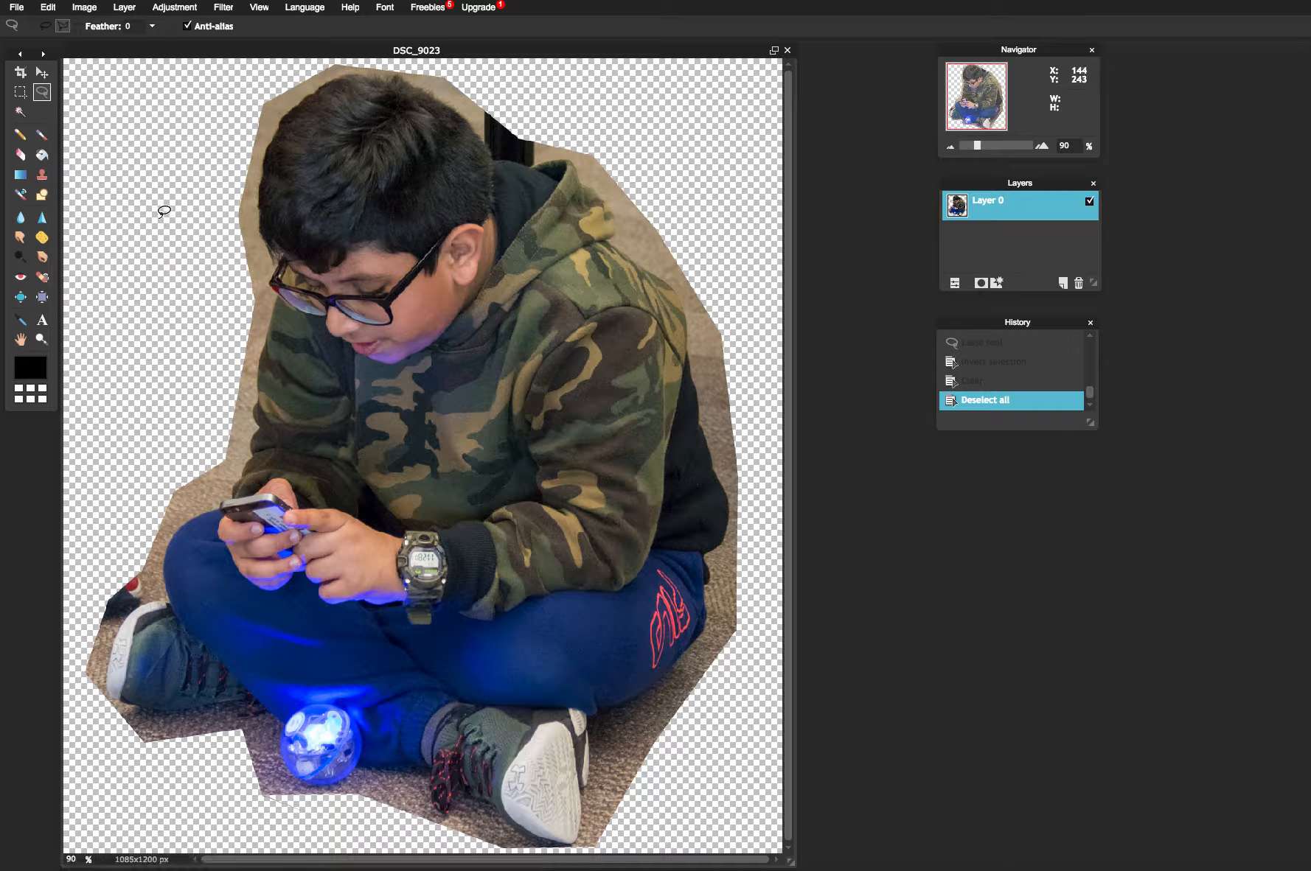
Try selecting the wall and carpet in front of the boy with the Wand tool at tolerances 21 and 46, and deselect.
left_click(20, 112)
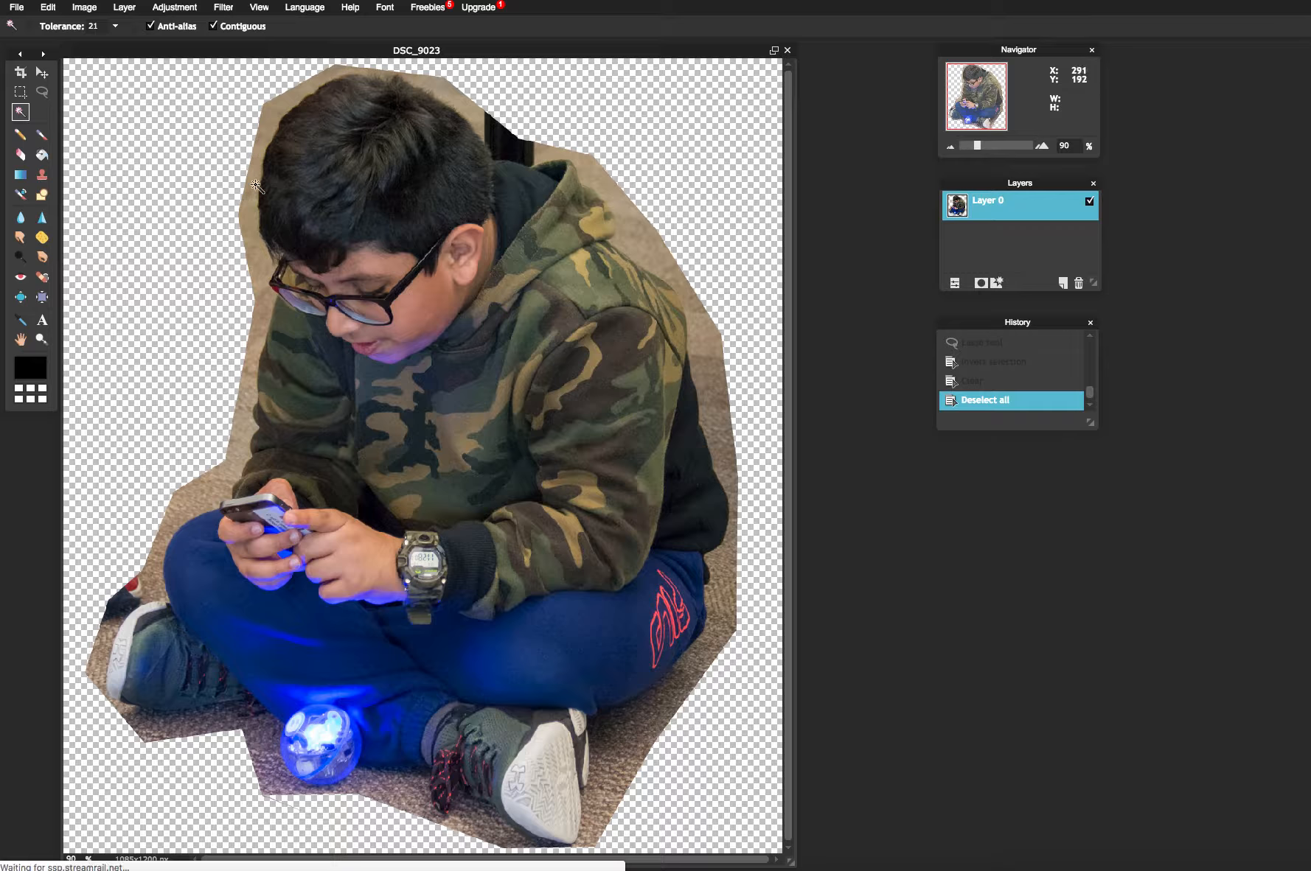
left_click(250, 235)
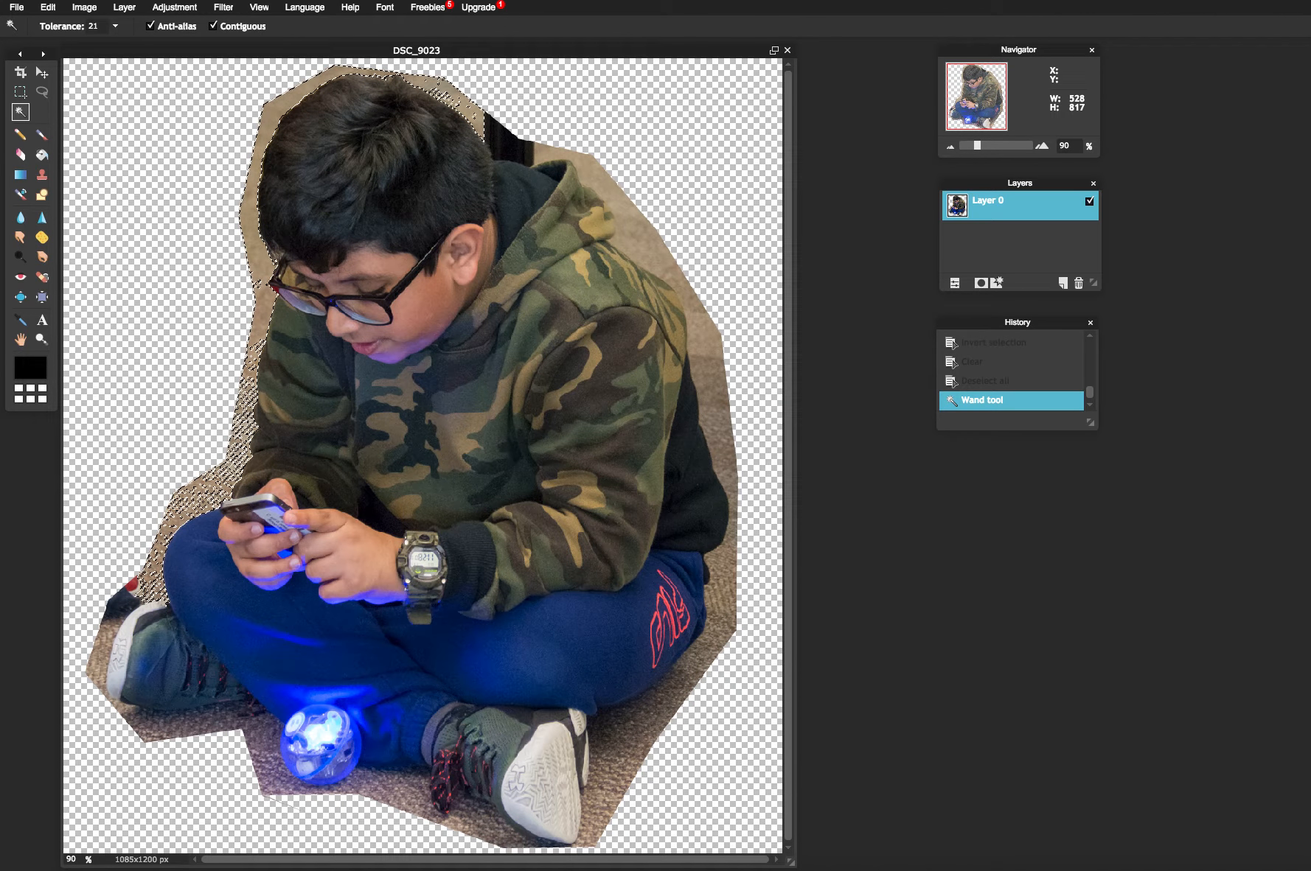
left_click(115, 26)
left_click_drag(50, 45, 57, 46)
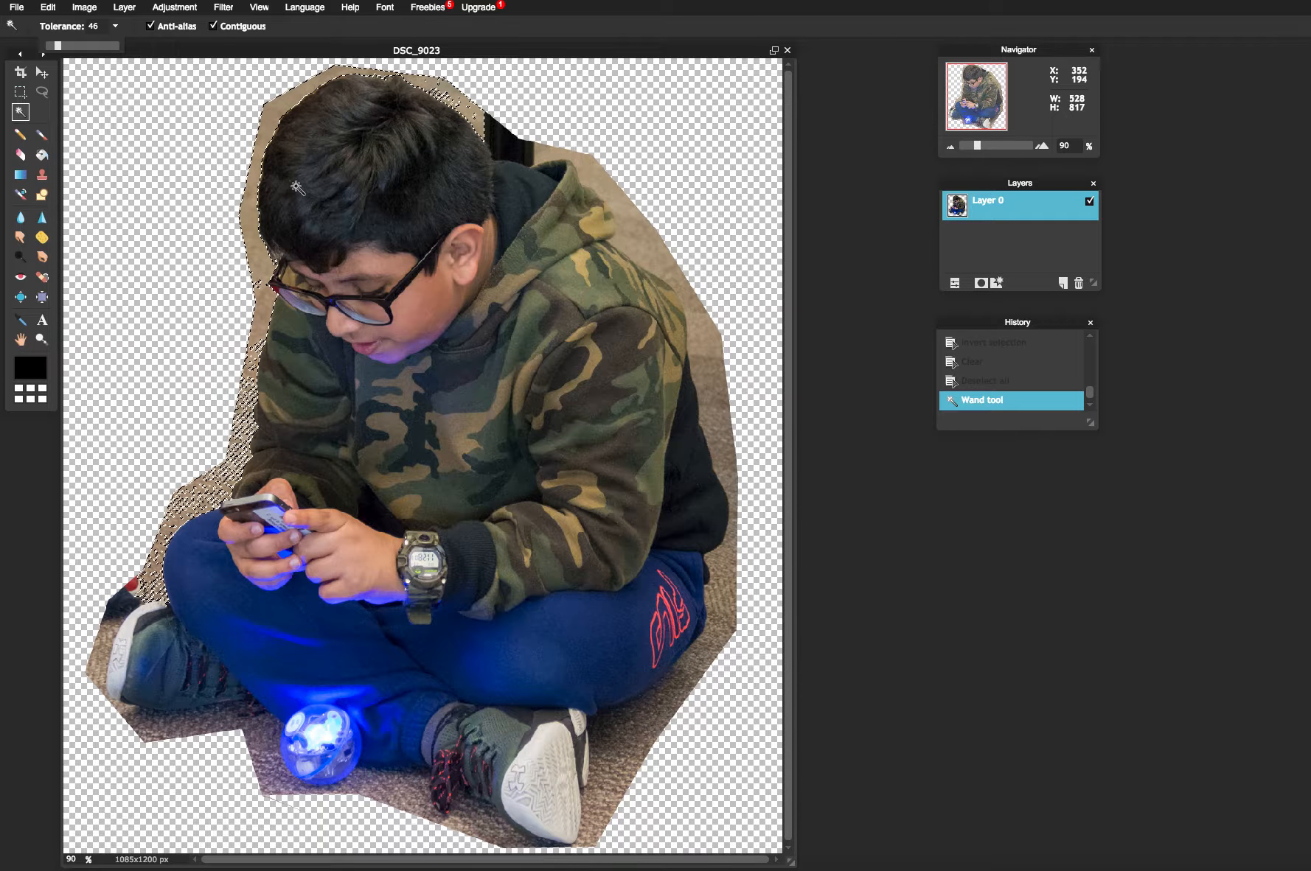
key("ctrl+d")
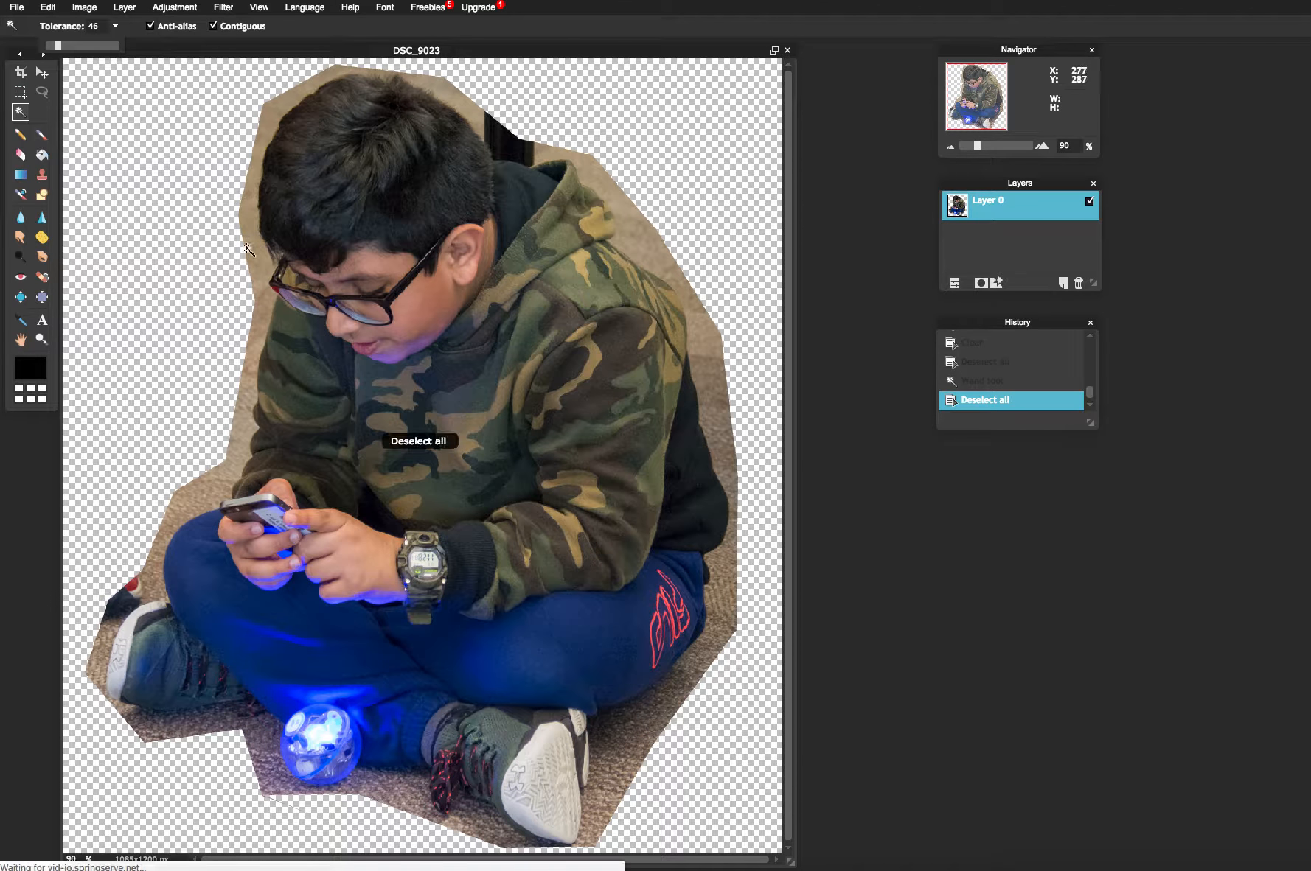
left_click(253, 248)
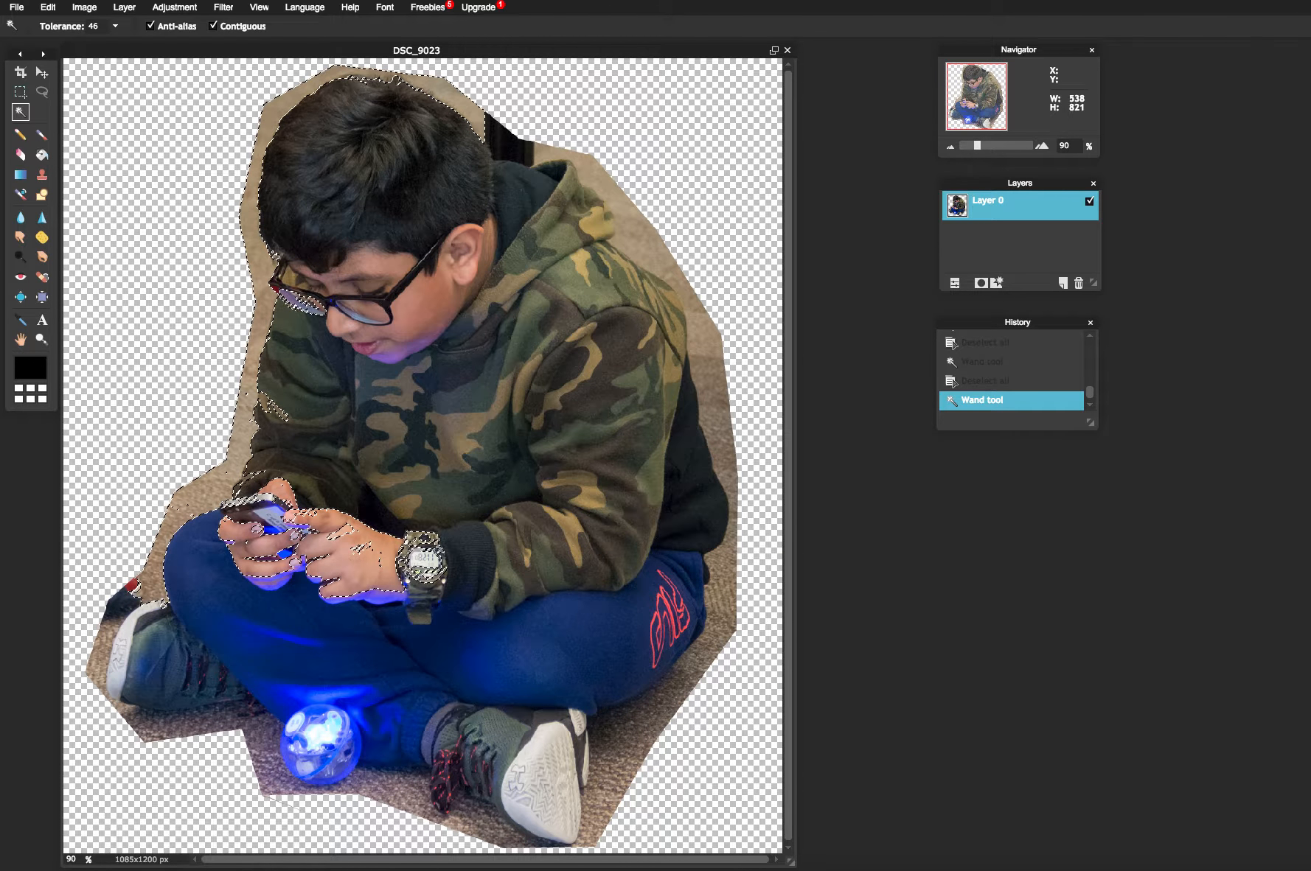
key("ctrl+d")
Set the wand tolerance to 31 and clear the wall and carpet around the boy's head and along his front down to the knee.
left_click(115, 27)
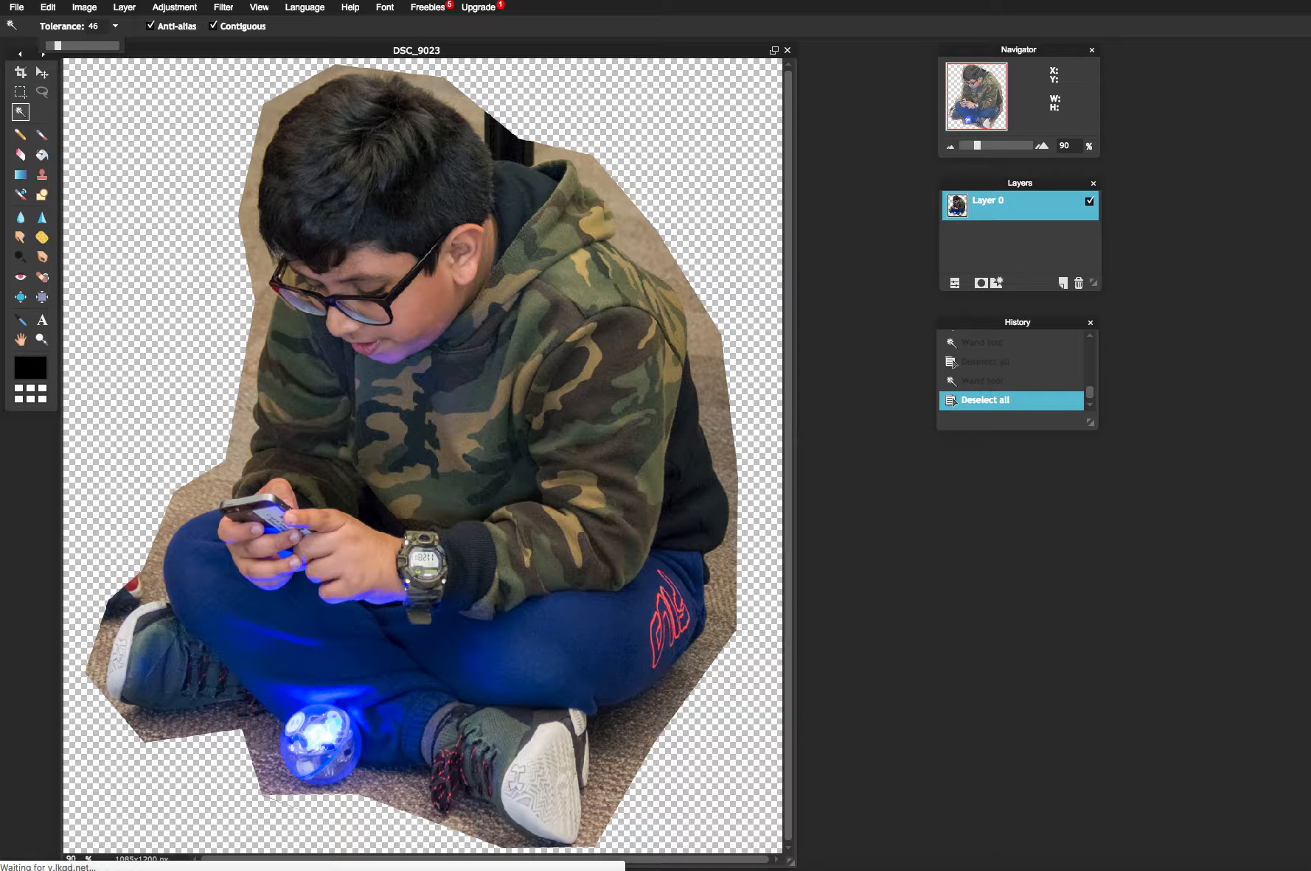
left_click_drag(57, 46, 53, 46)
left_click(270, 115)
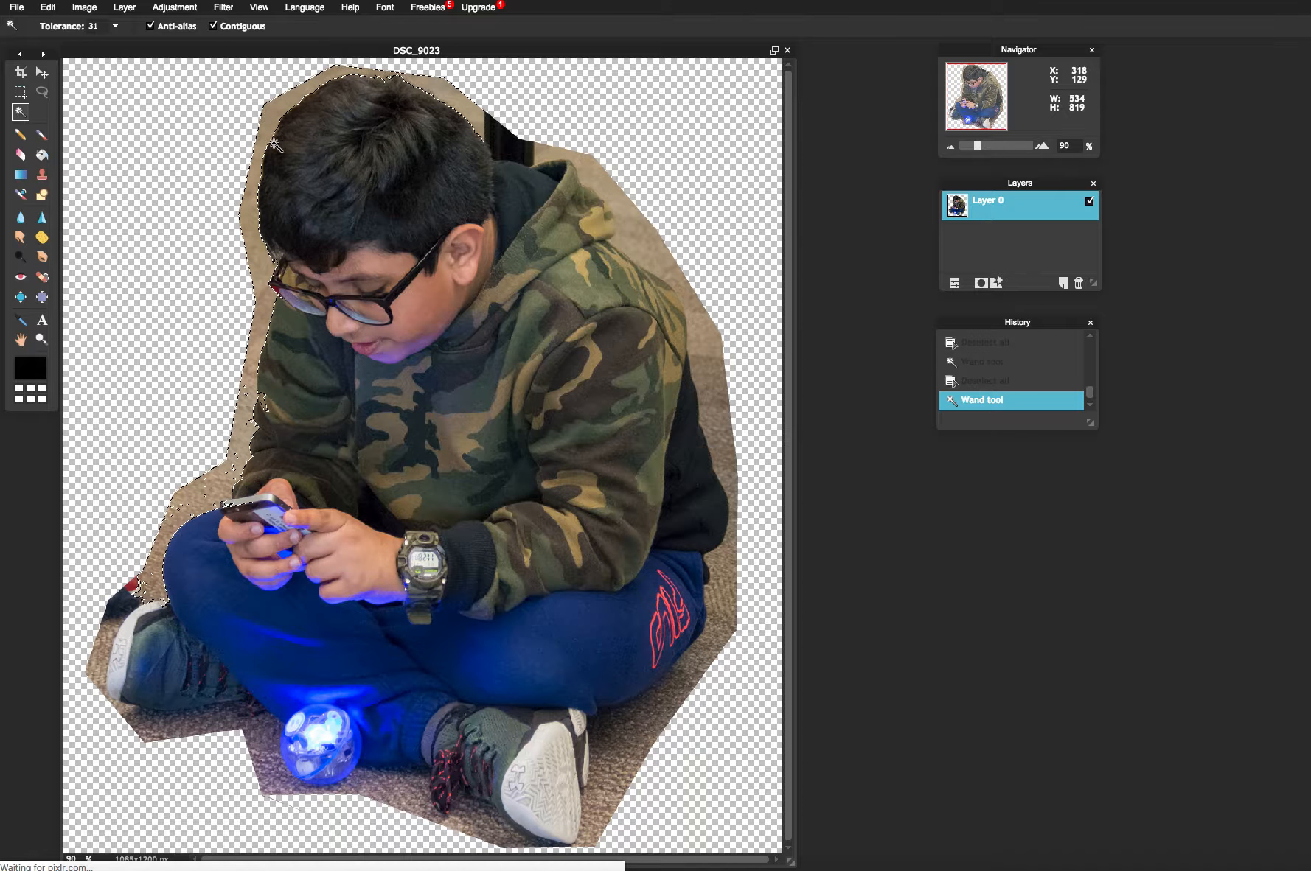
key("Delete")
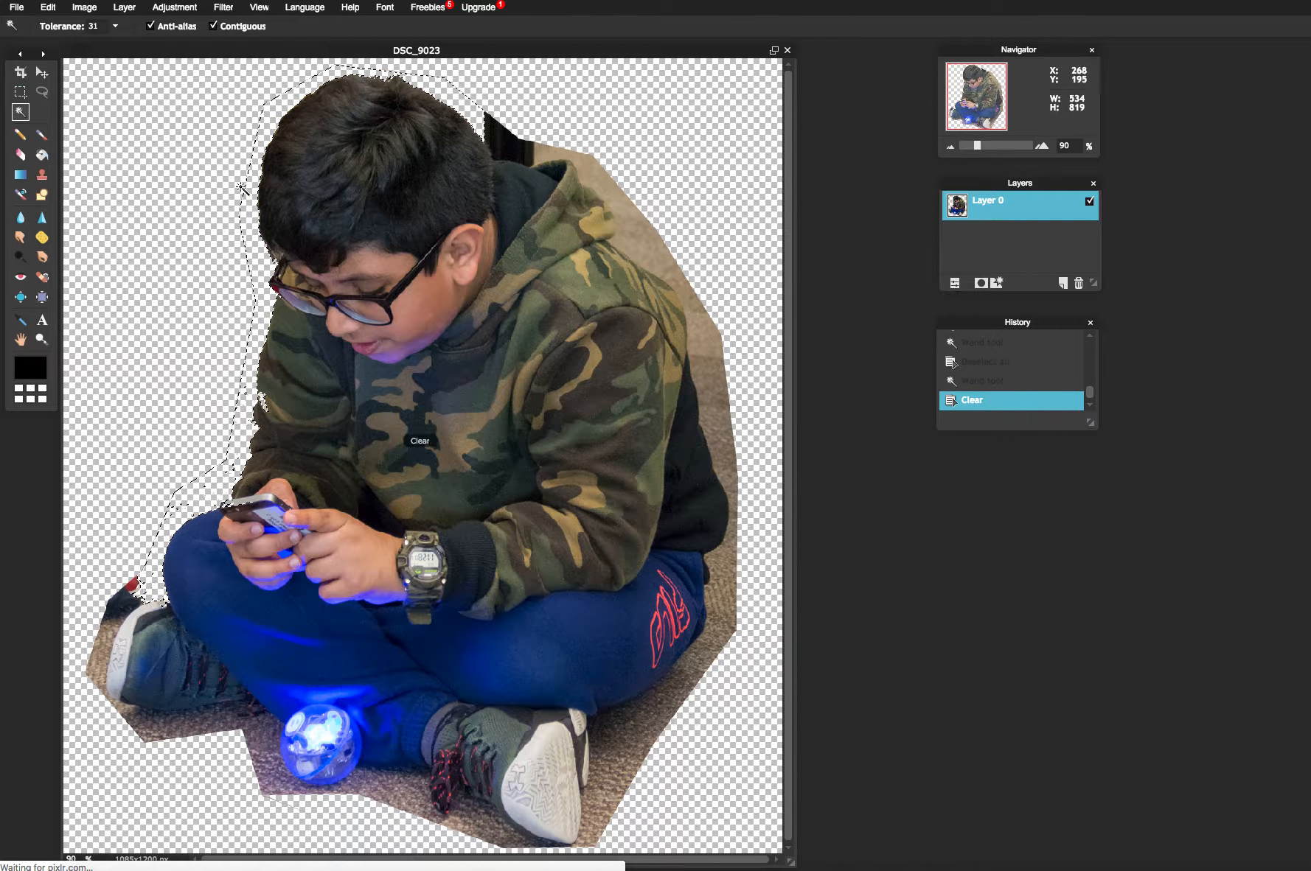
Select the black strip between the boy's head and hood with the wand and clear it.
left_click(638, 221)
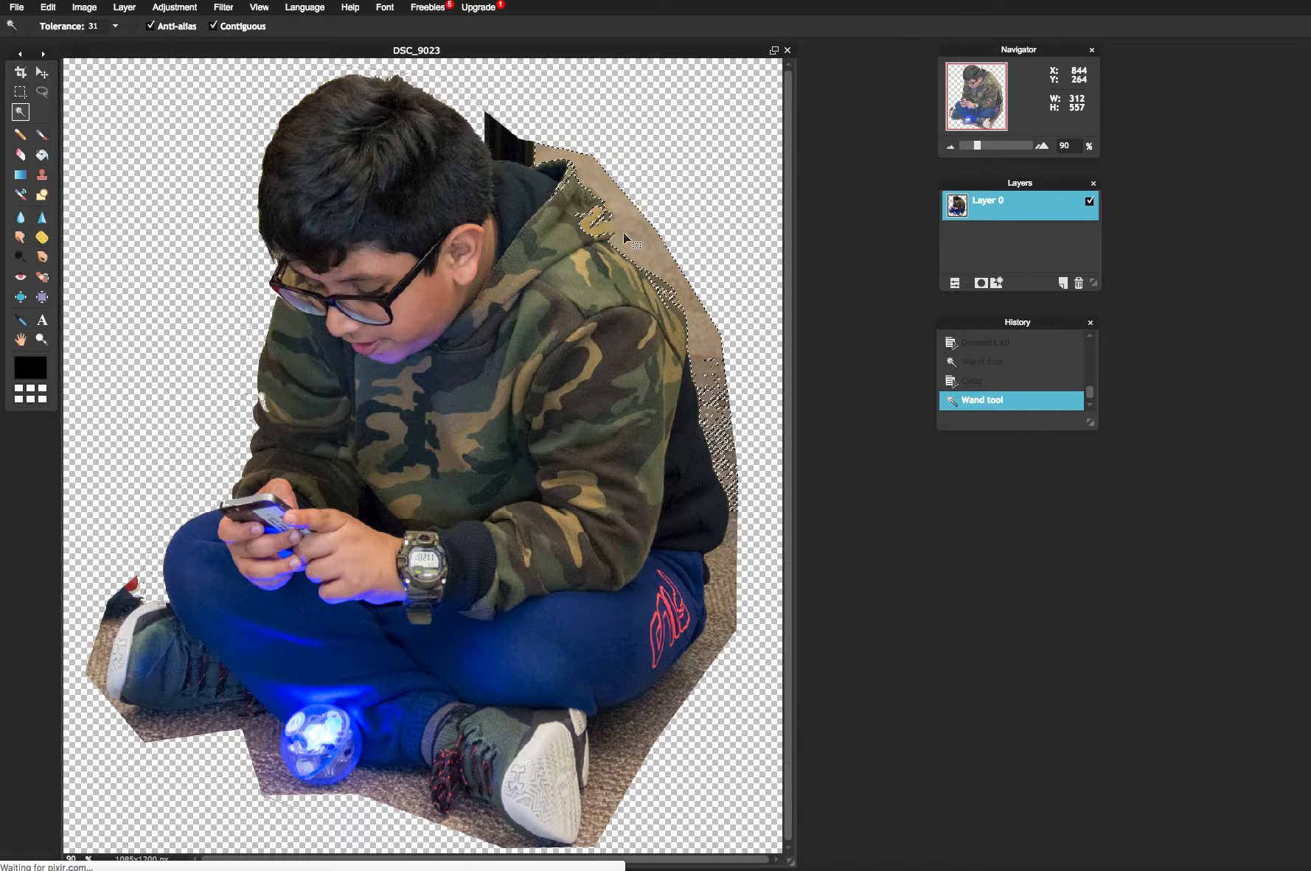
left_click(511, 147, "shift")
key("Delete")
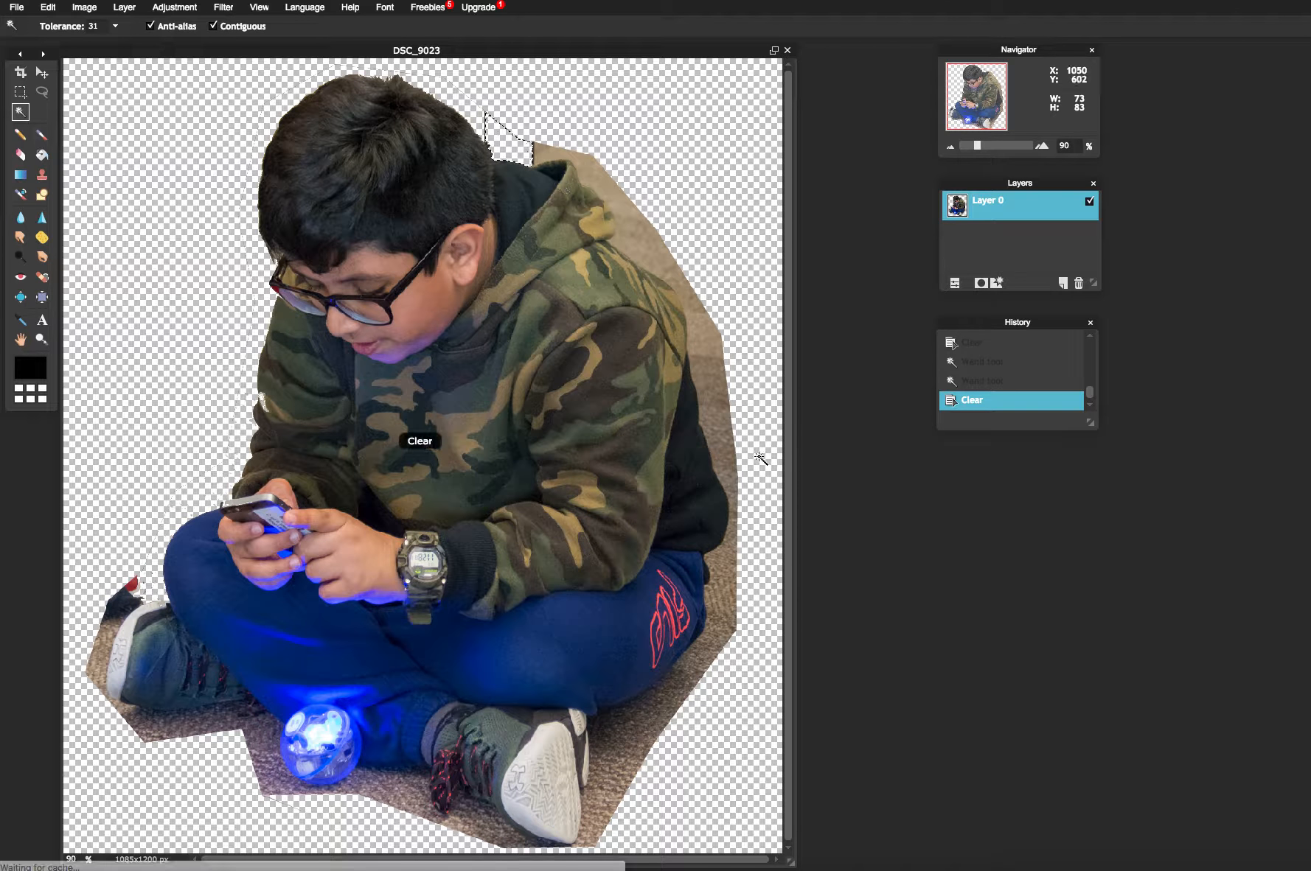
Drop the selection running into the hoodie, set the wand tolerance to 15, and clear the wall patch behind the hood and shoulder.
left_click(735, 407, "shift")
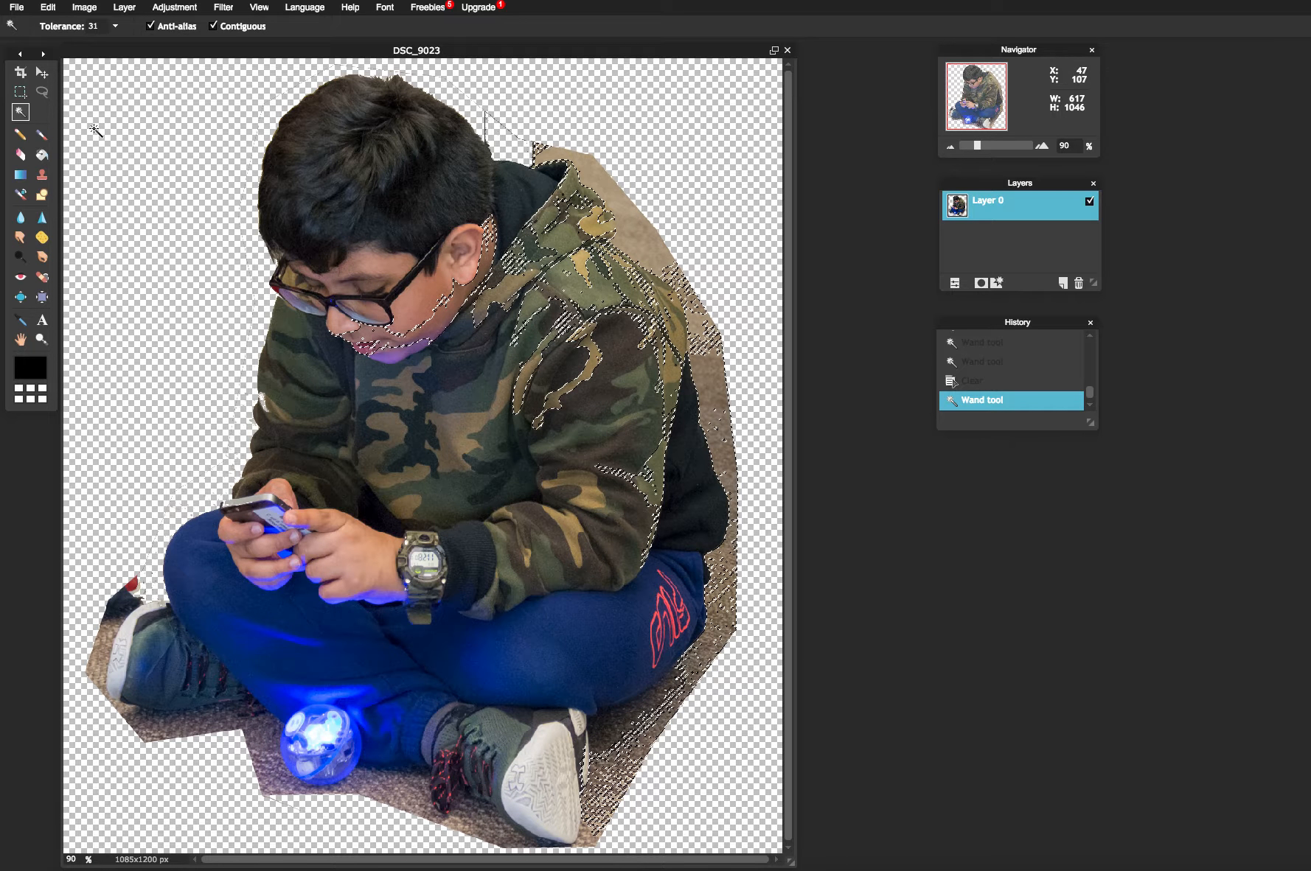
left_click(115, 26)
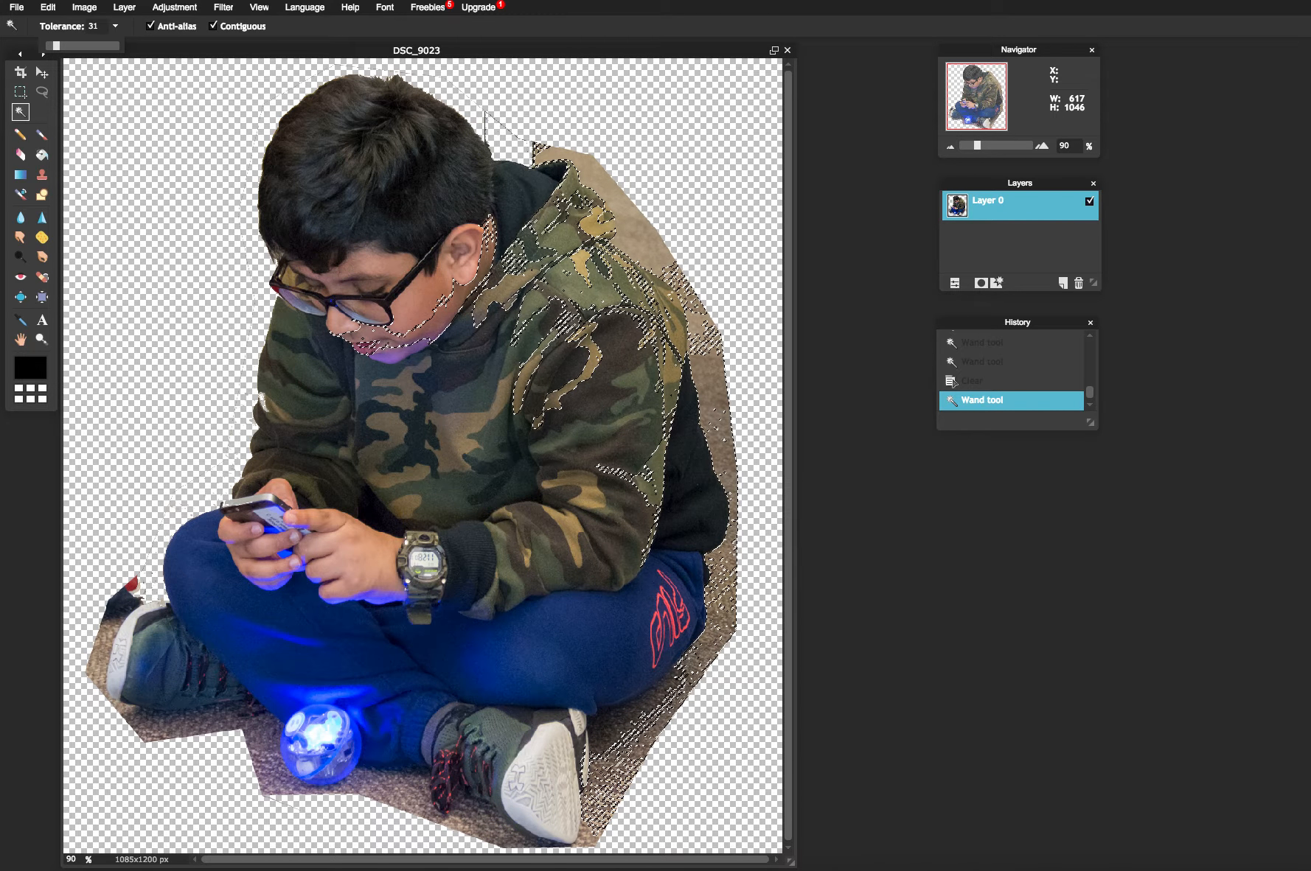
left_click_drag(56, 45, 48, 46)
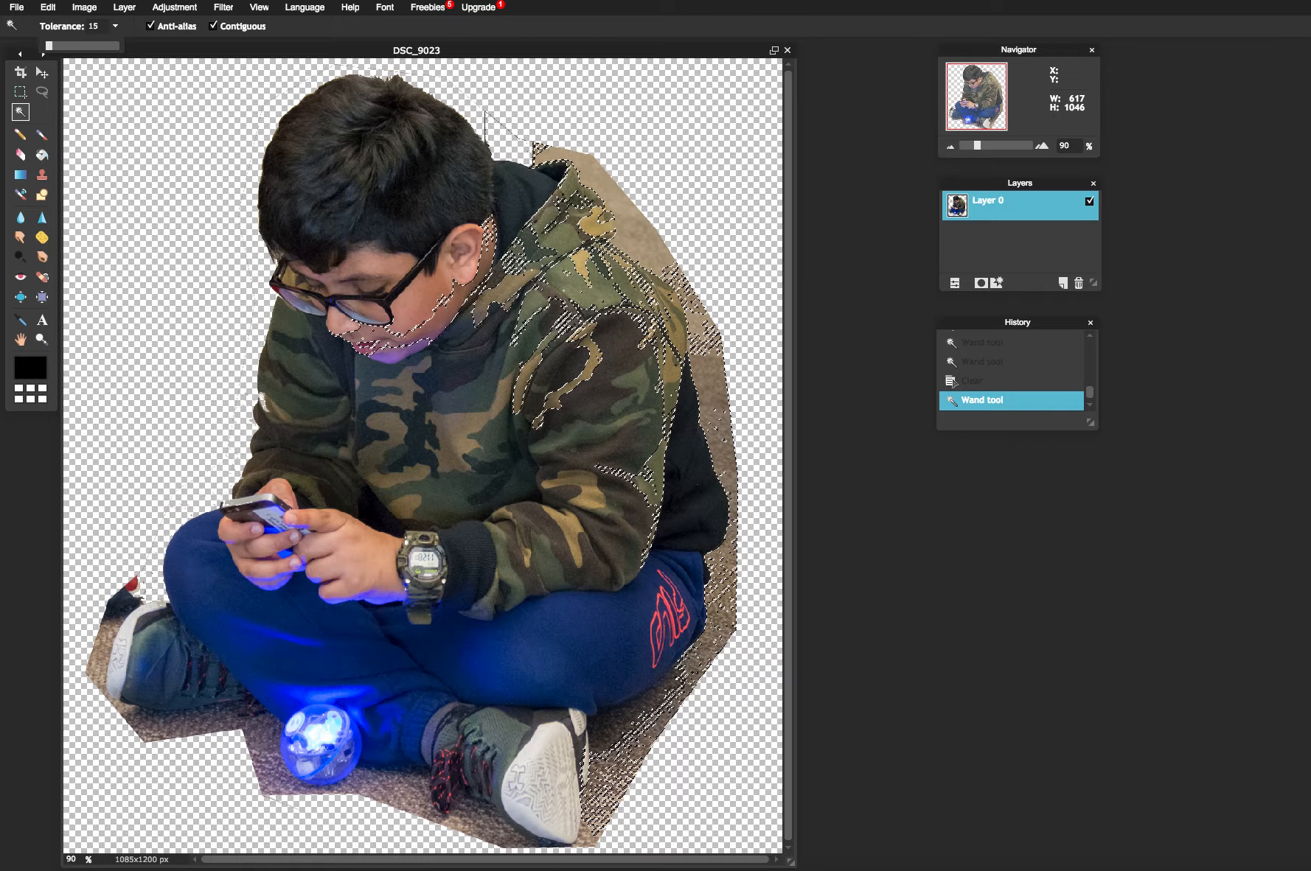
key("ctrl+d")
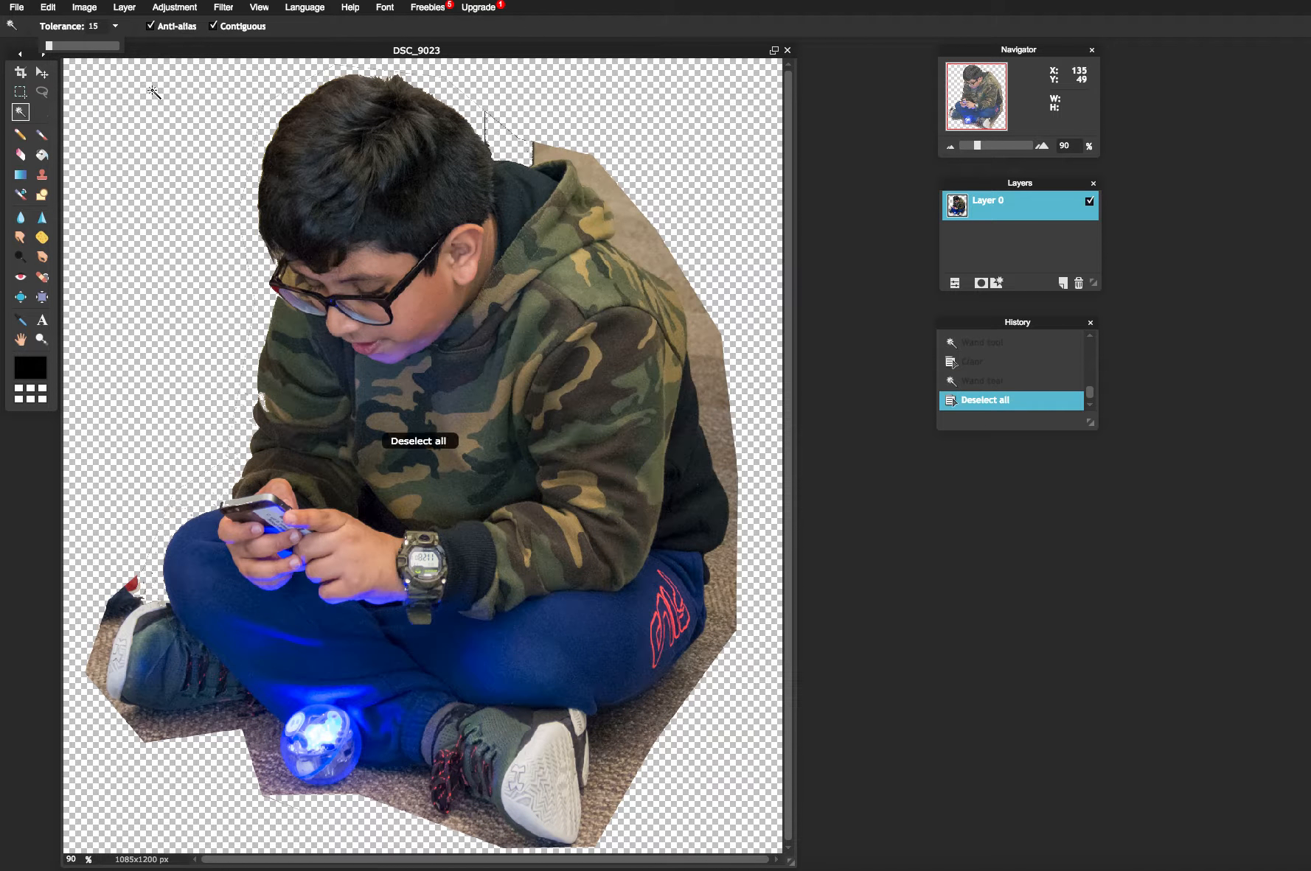
left_click(645, 243)
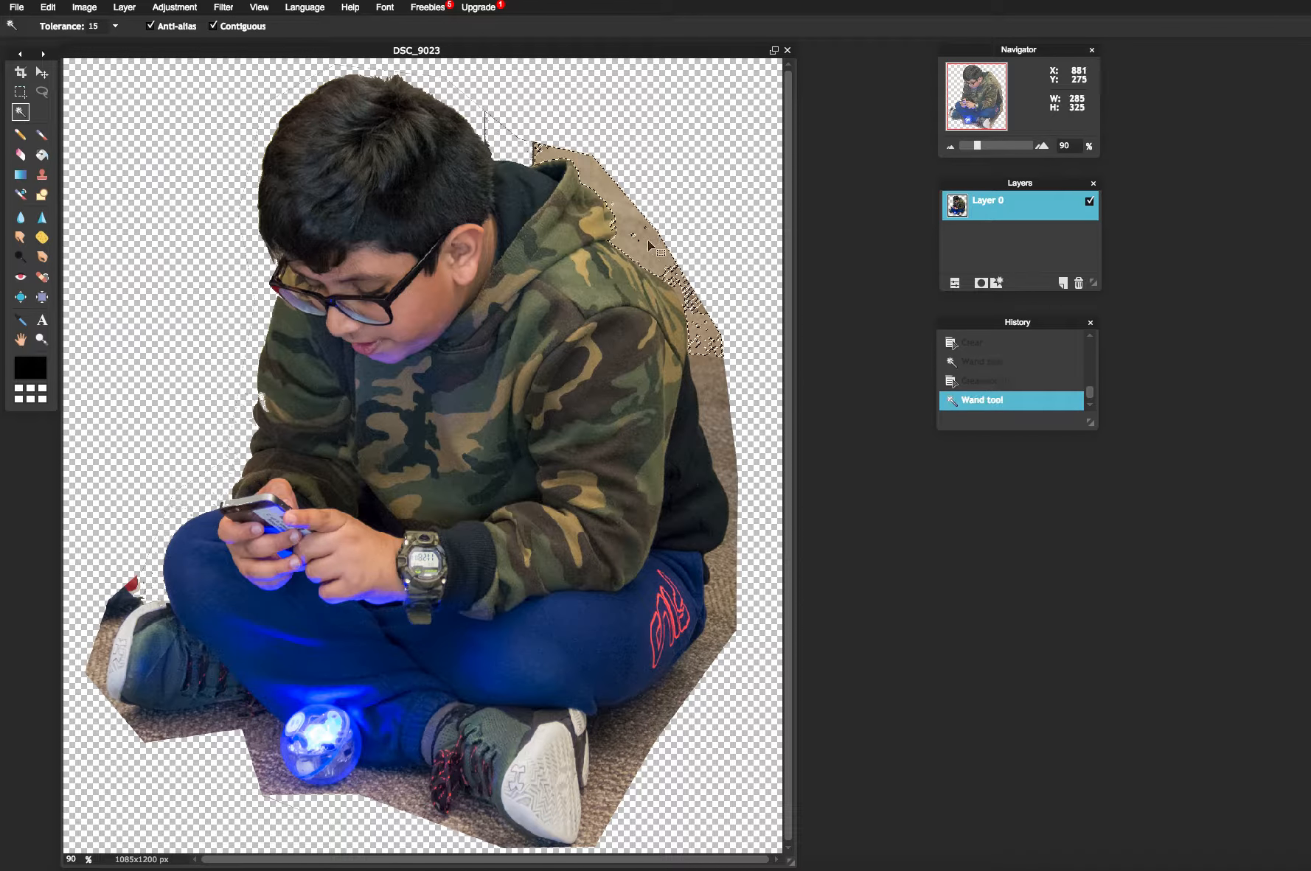
key("Delete")
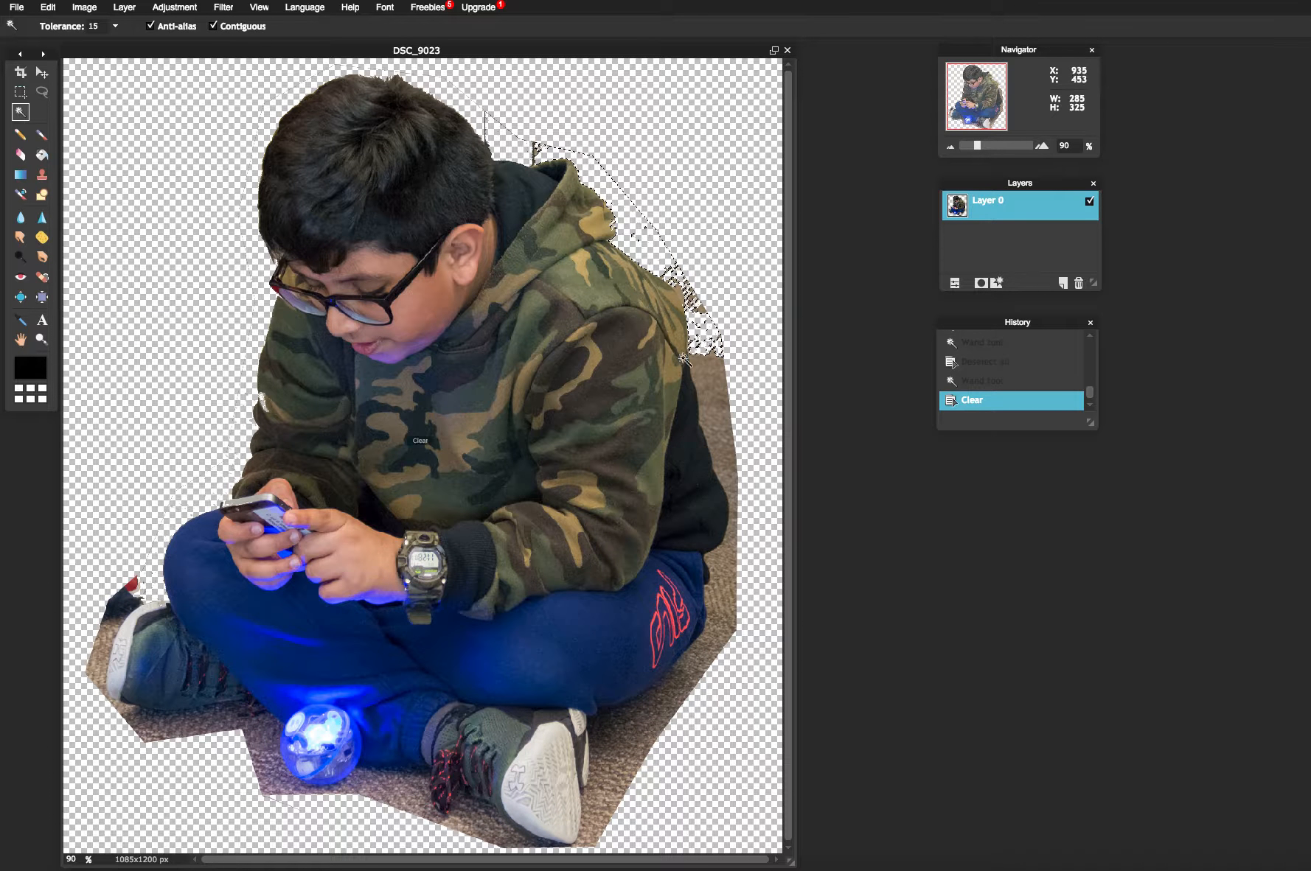
Clear the carpet strip along the boy's back patch by patch with the wand, from the shoulder down to the hip.
left_click(723, 425)
key("Delete")
left_click(714, 378)
key("Delete")
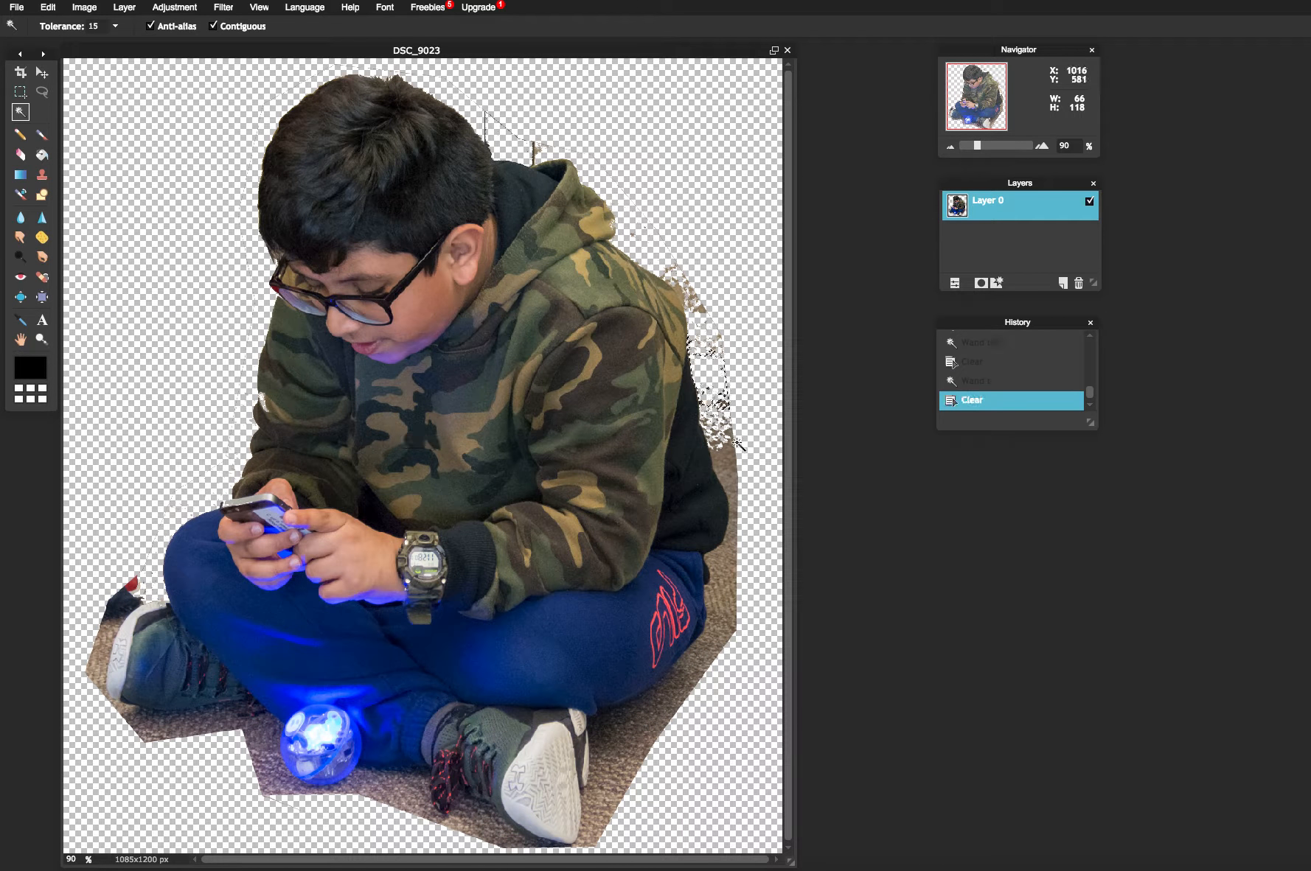
left_click(713, 319)
left_click(728, 465)
key("Delete")
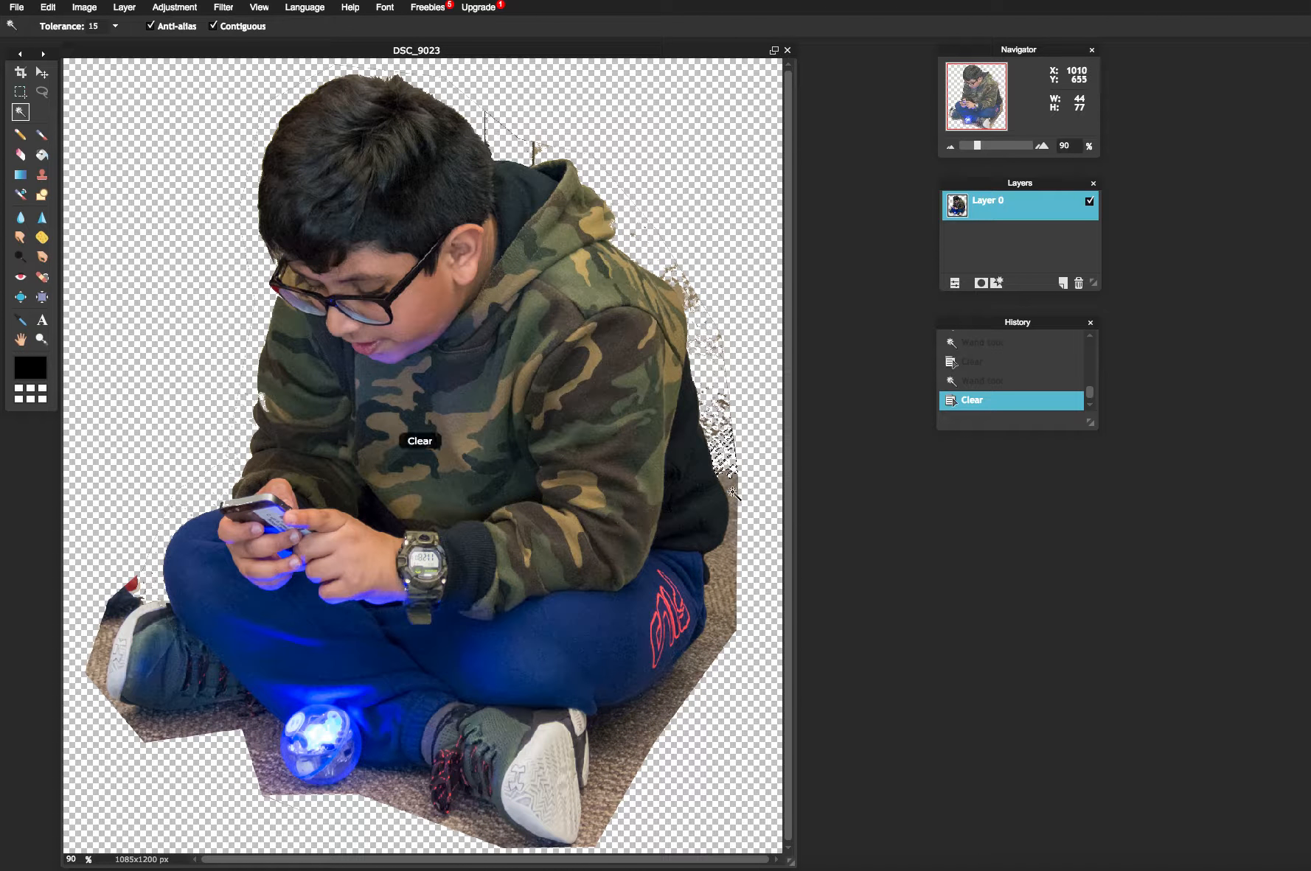
left_click(740, 516)
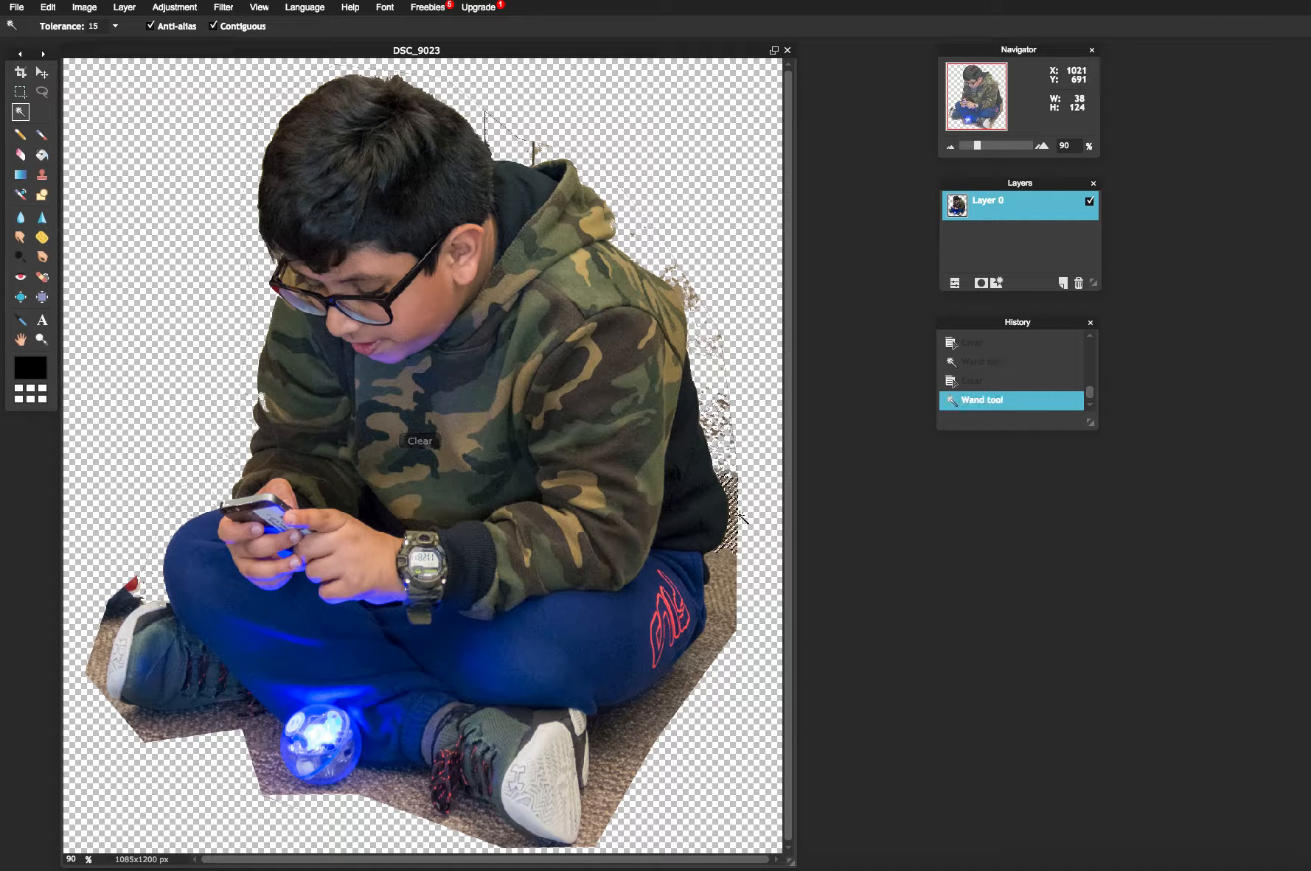
Clear the carpet patches between the boy's hip and the sole of his front shoe with the wand.
left_click(689, 696)
key("Delete")
left_click(640, 731)
key("Delete")
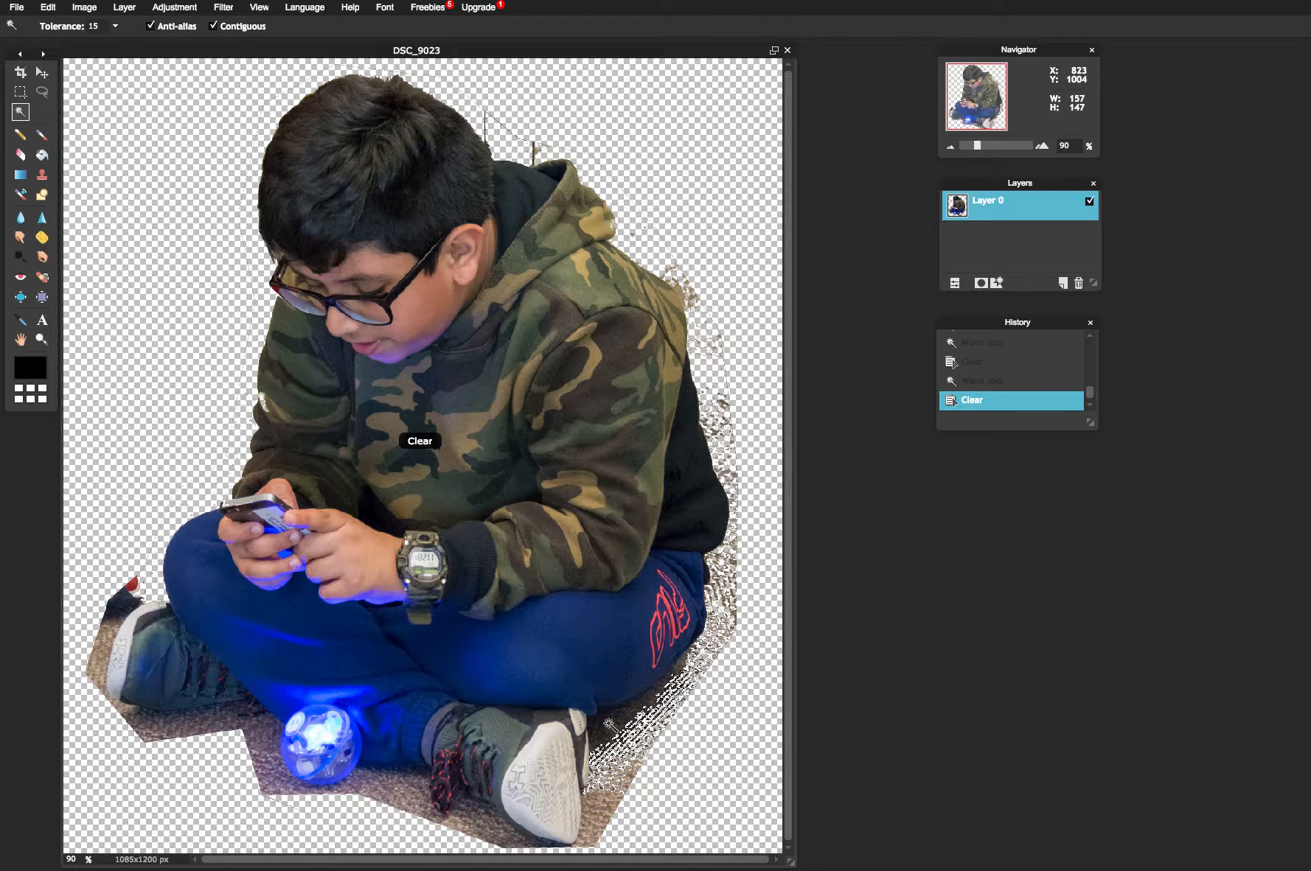
left_click(617, 744)
key("Delete")
left_click(614, 807)
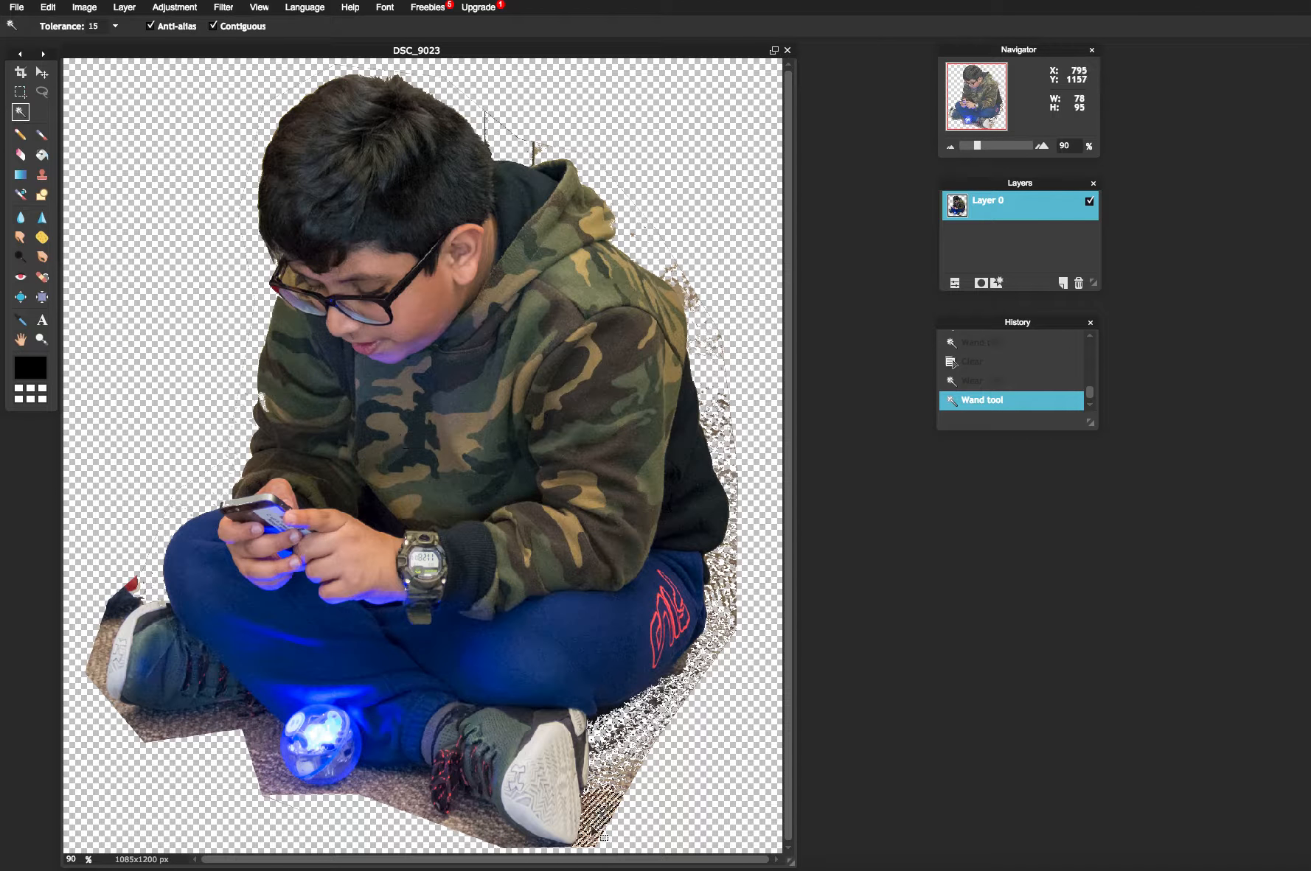
key("Delete")
Clear the carpet patches beneath the front shoe and around the glowing ball with the wand.
left_click(409, 832)
key("Delete")
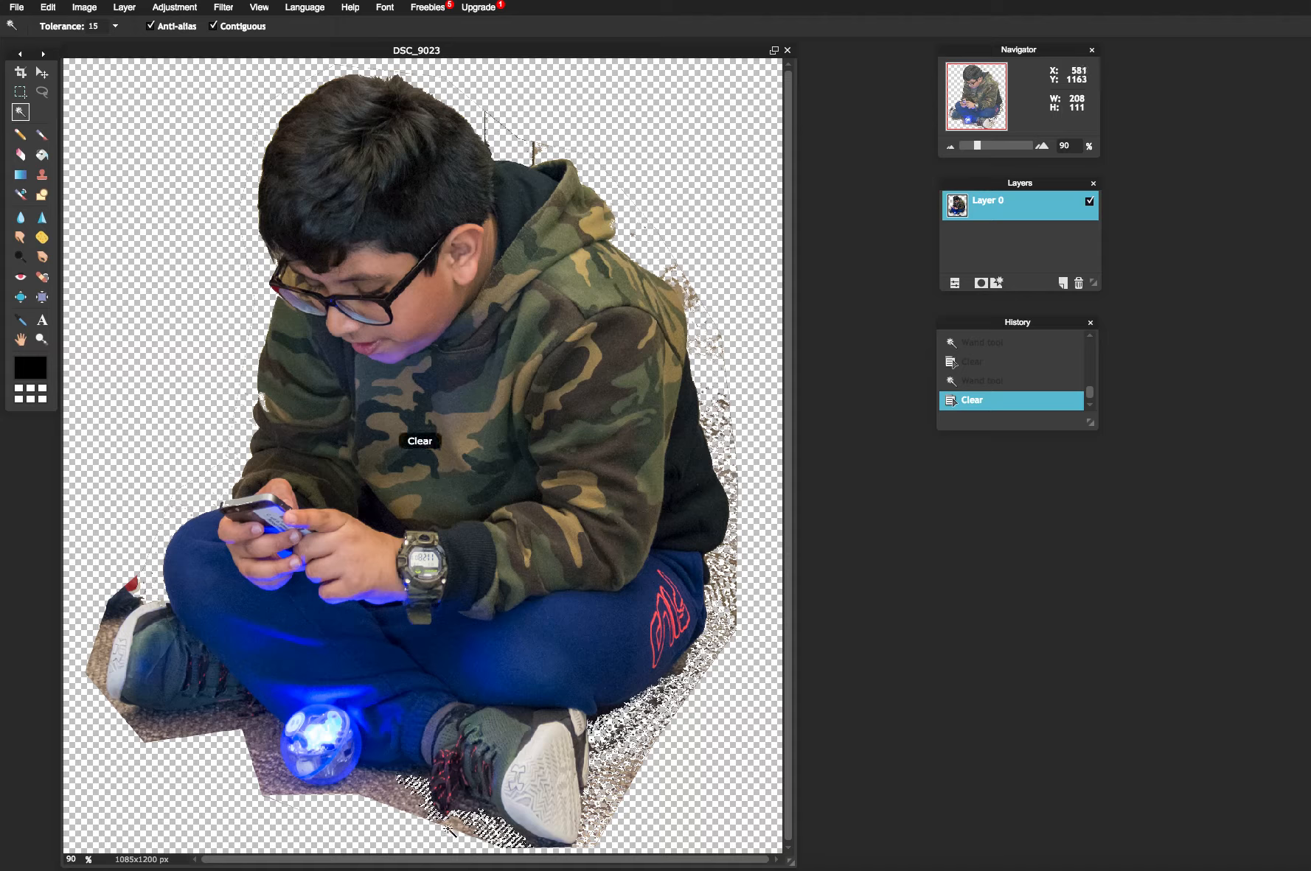
left_click(434, 824)
left_click(384, 796)
key("Delete")
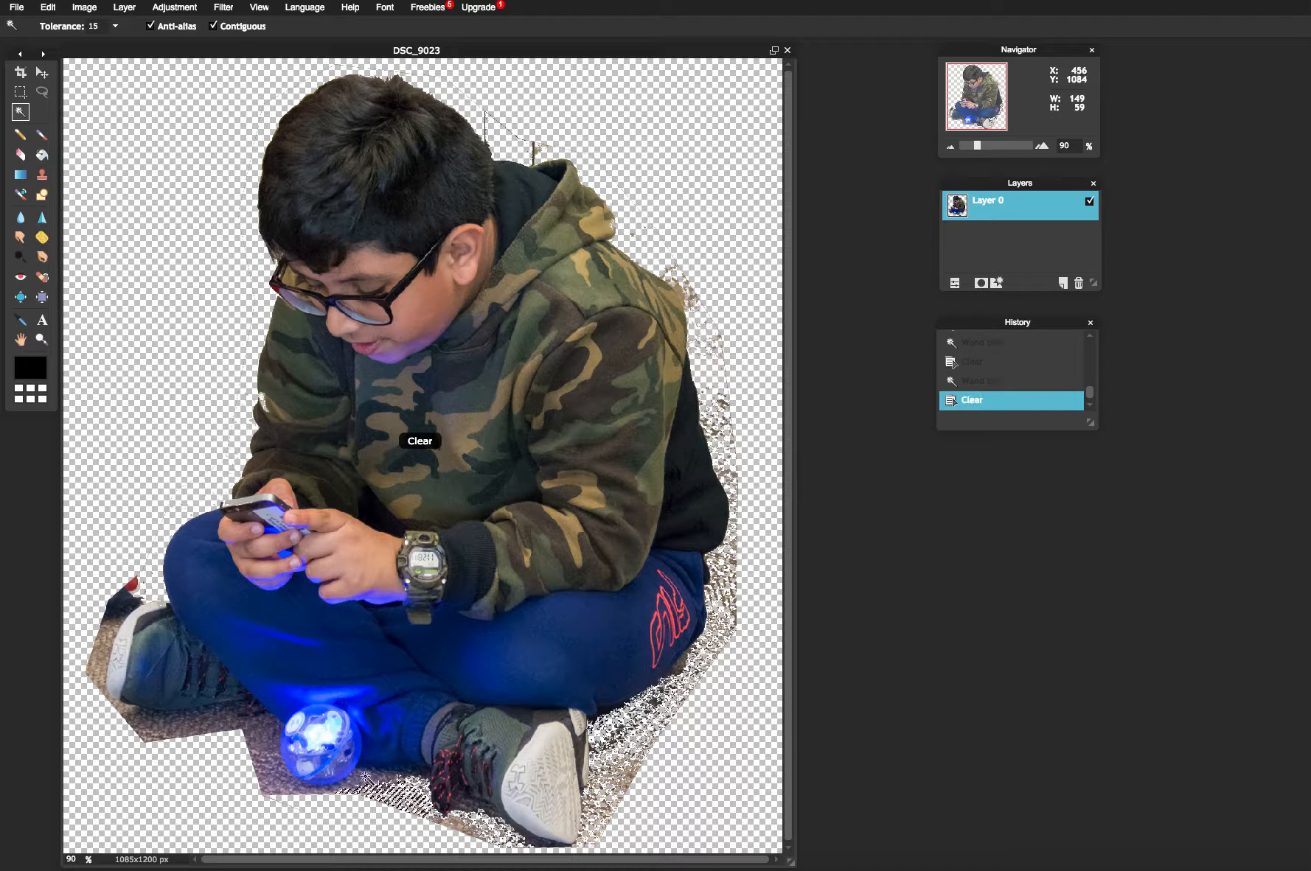
left_click(357, 789)
key("Delete")
left_click(255, 790)
key("Delete")
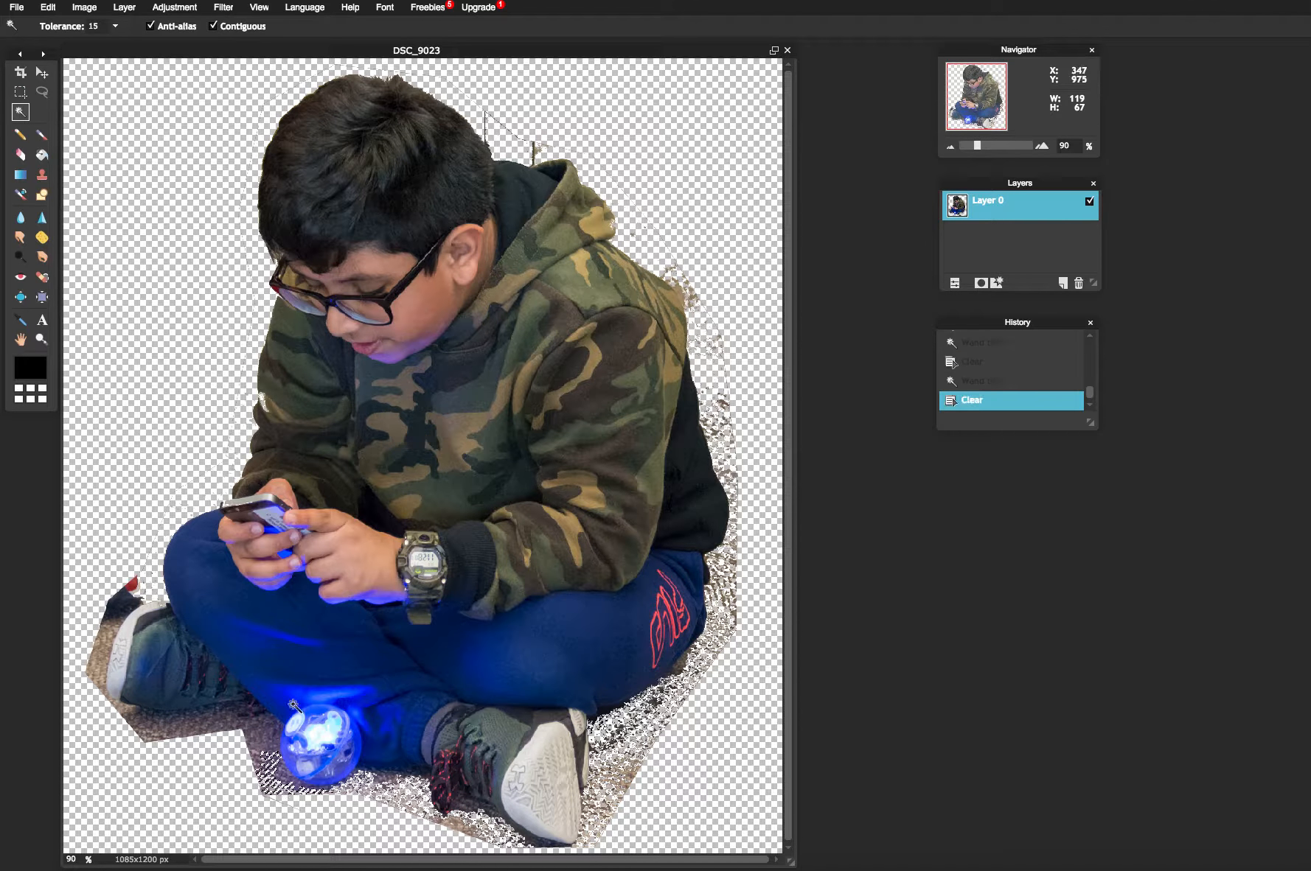
Clear the carpet around the rear shoe and the dark parts of the red-and-black object above it with the wand.
left_click(210, 738)
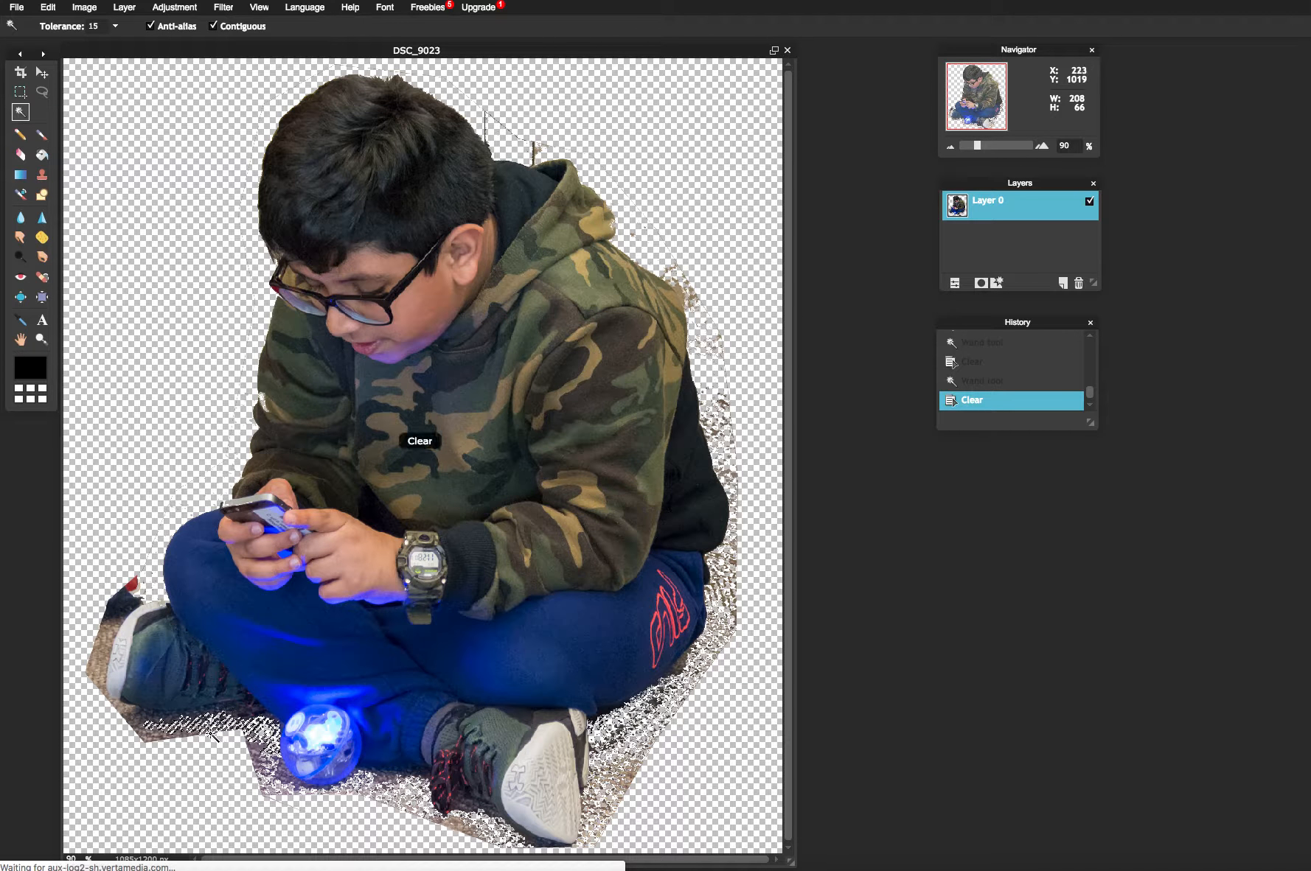
left_click(107, 637)
key("Delete")
left_click(135, 586)
key("Delete")
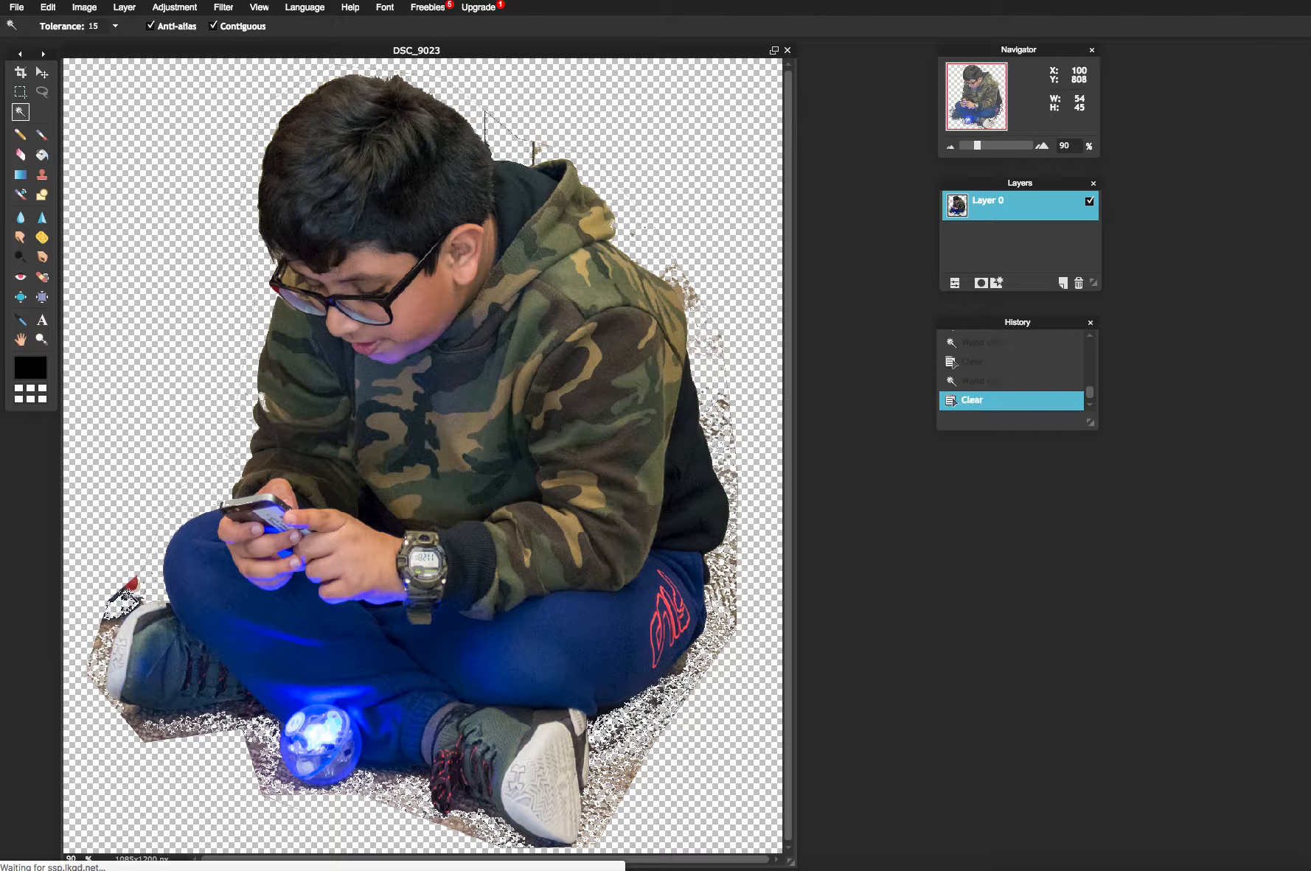
left_click(107, 628)
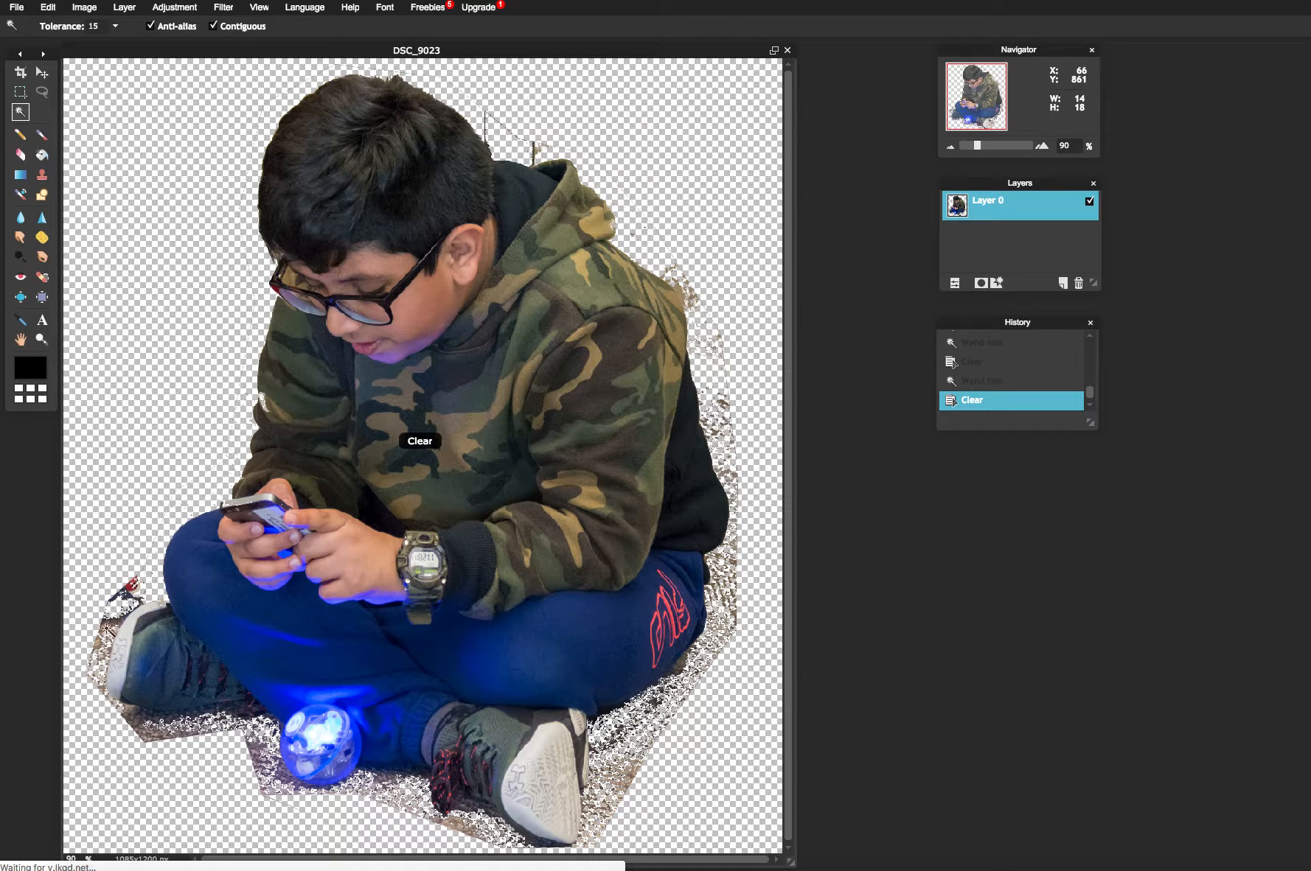
key("Delete")
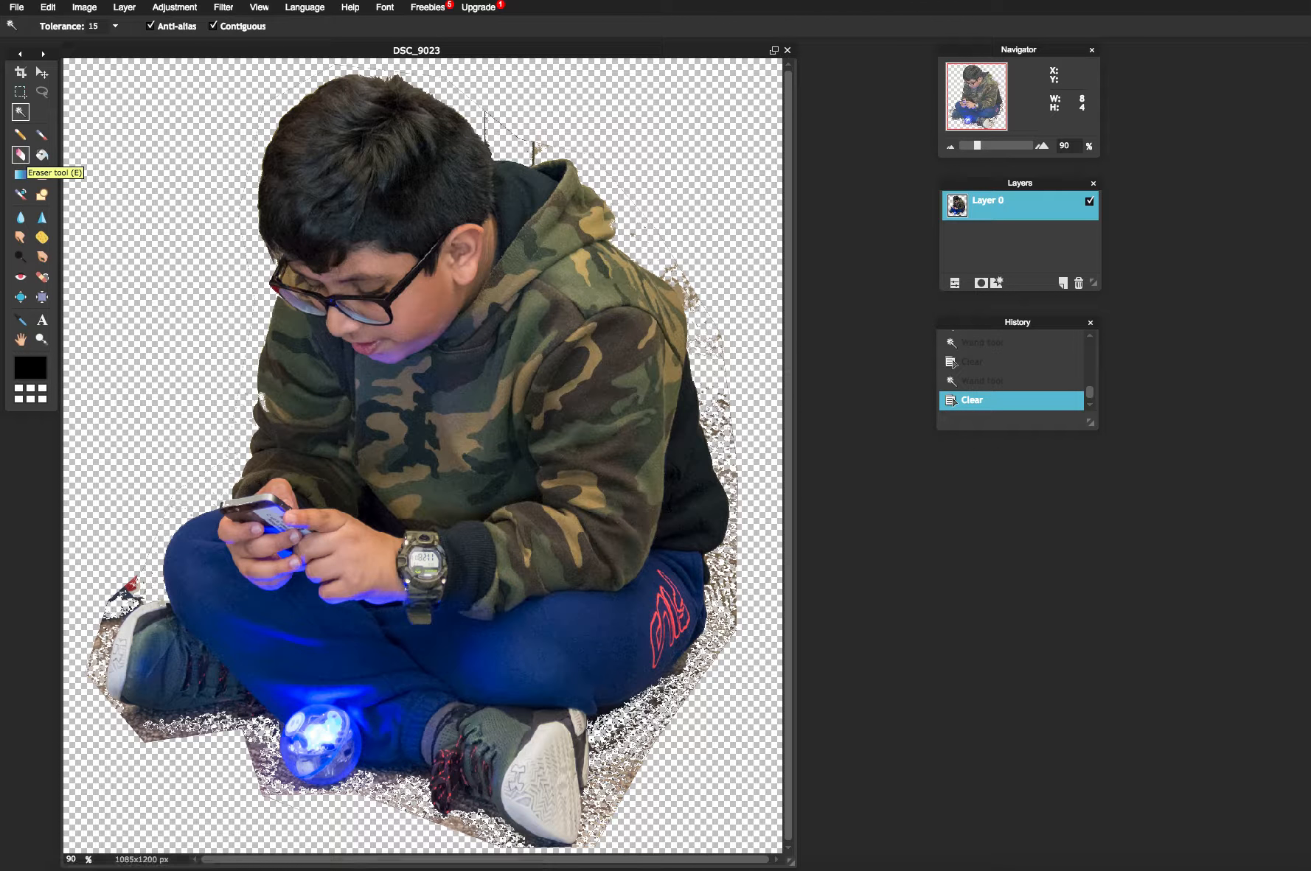
Deselect and erase the leftover specks behind the boy's head, shoulder, back and hip with a size 50 eraser at 100 opacity.
left_click(20, 155)
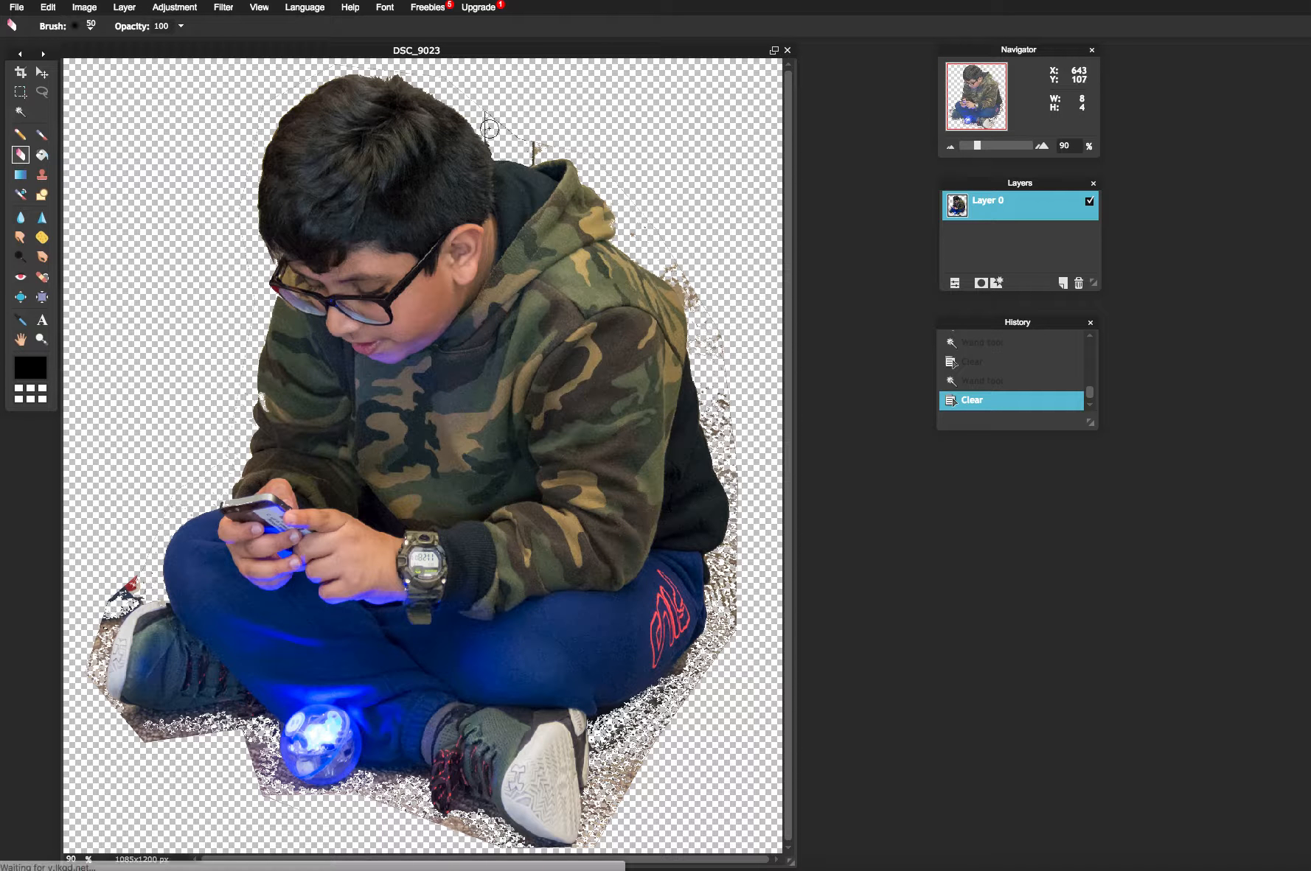
left_click_drag(491, 116, 510, 107)
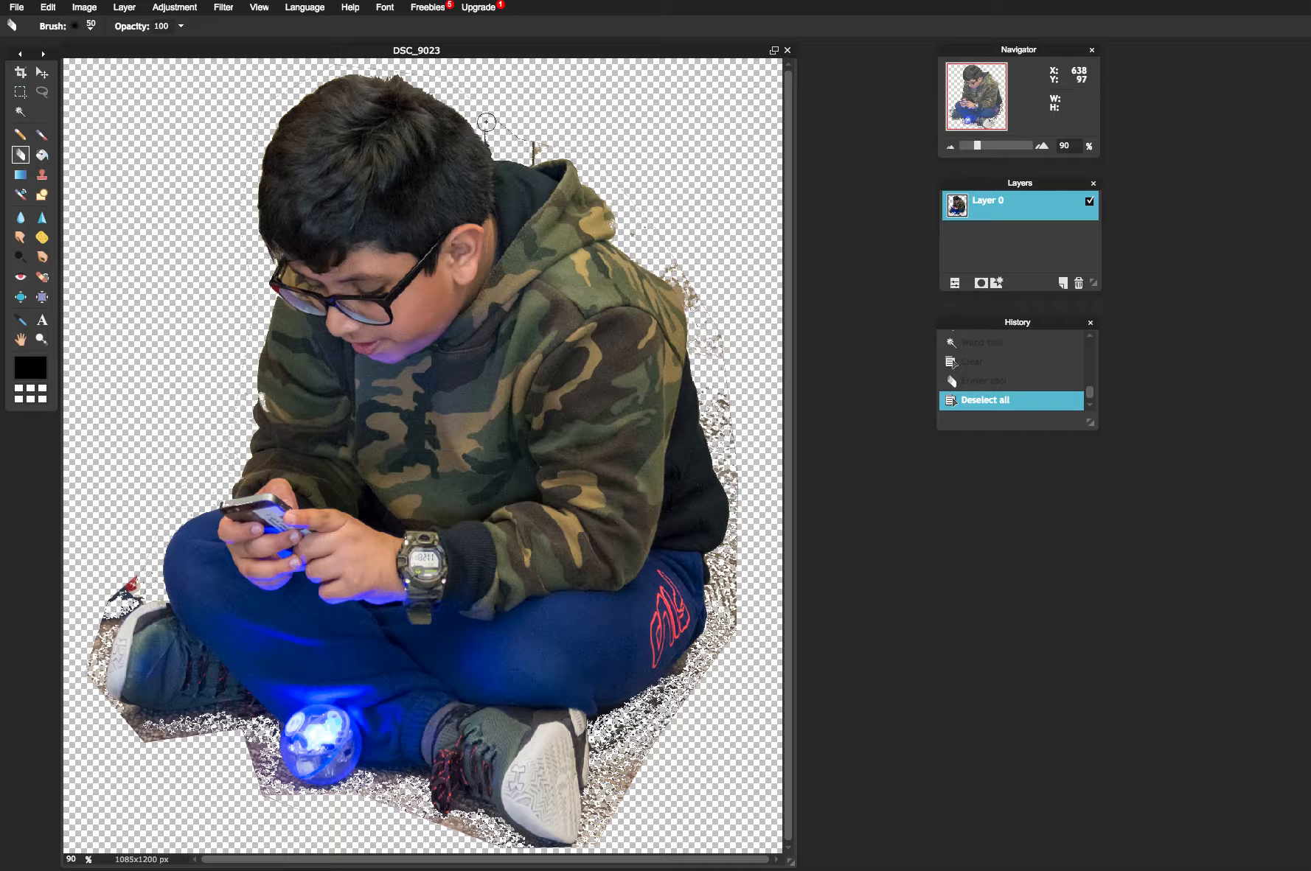
mouse_move(499, 132)
left_mouse_down()
mouse_move(551, 141)
mouse_move(527, 151)
mouse_move(562, 146)
left_mouse_up()
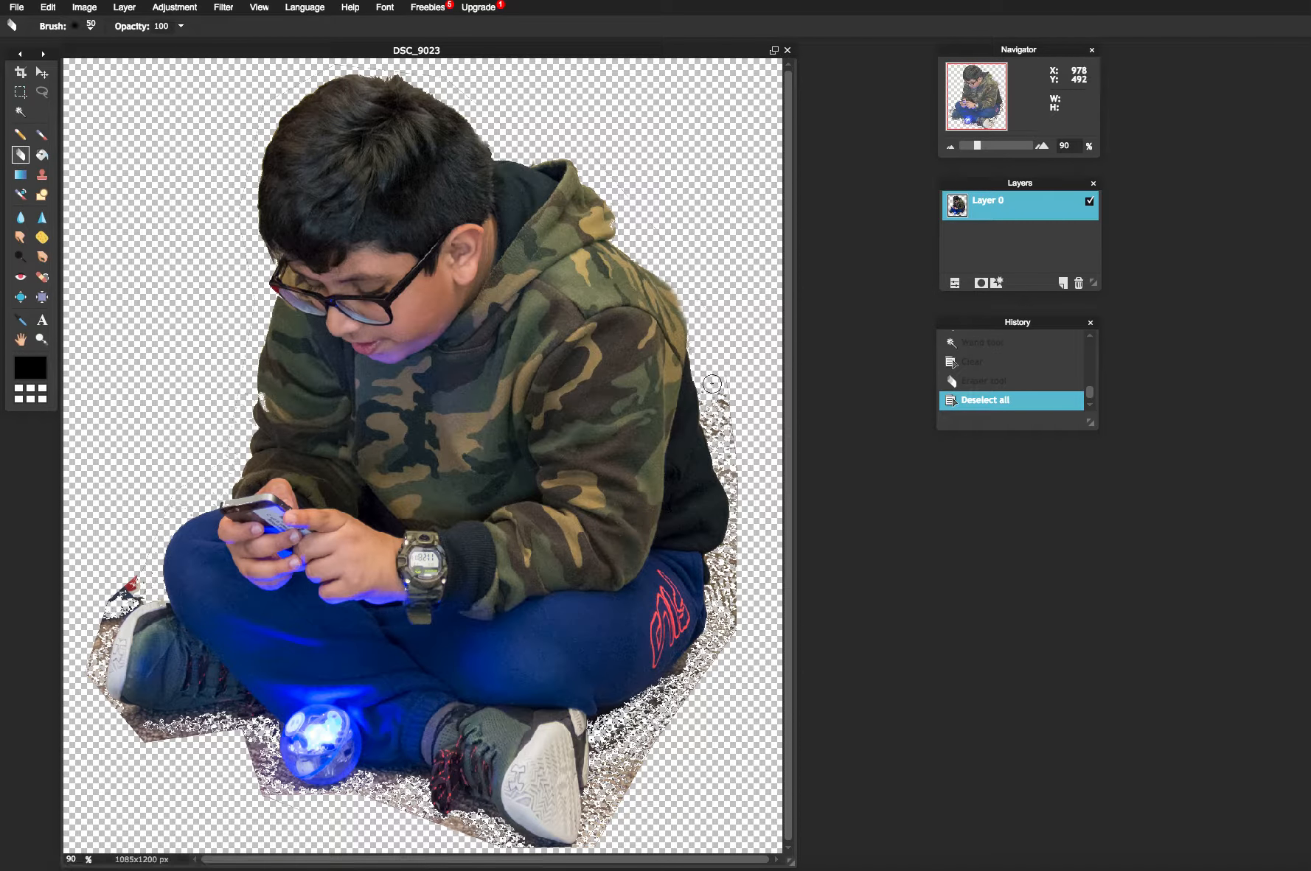
left_click_drag(710, 411, 723, 450)
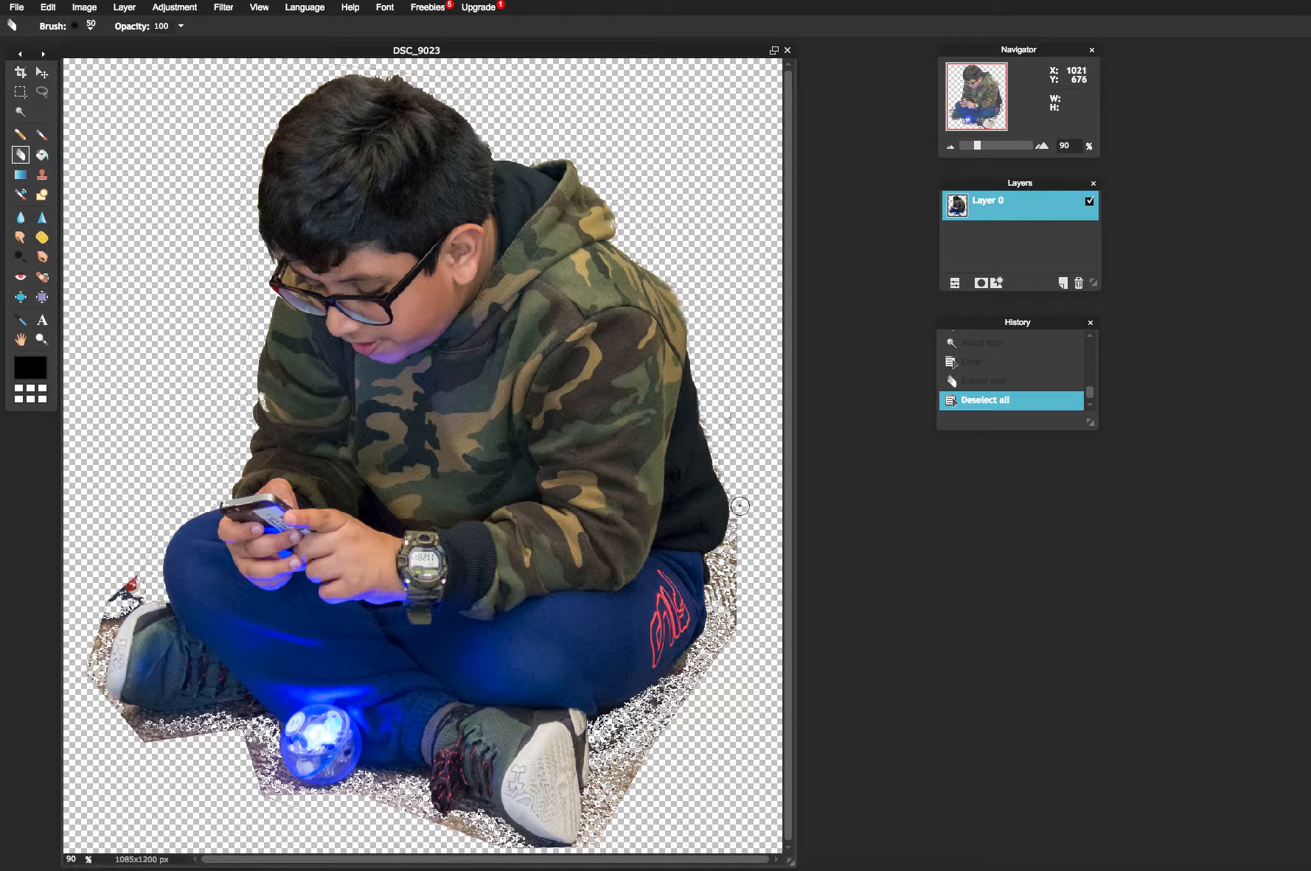
left_click_drag(718, 569, 728, 586)
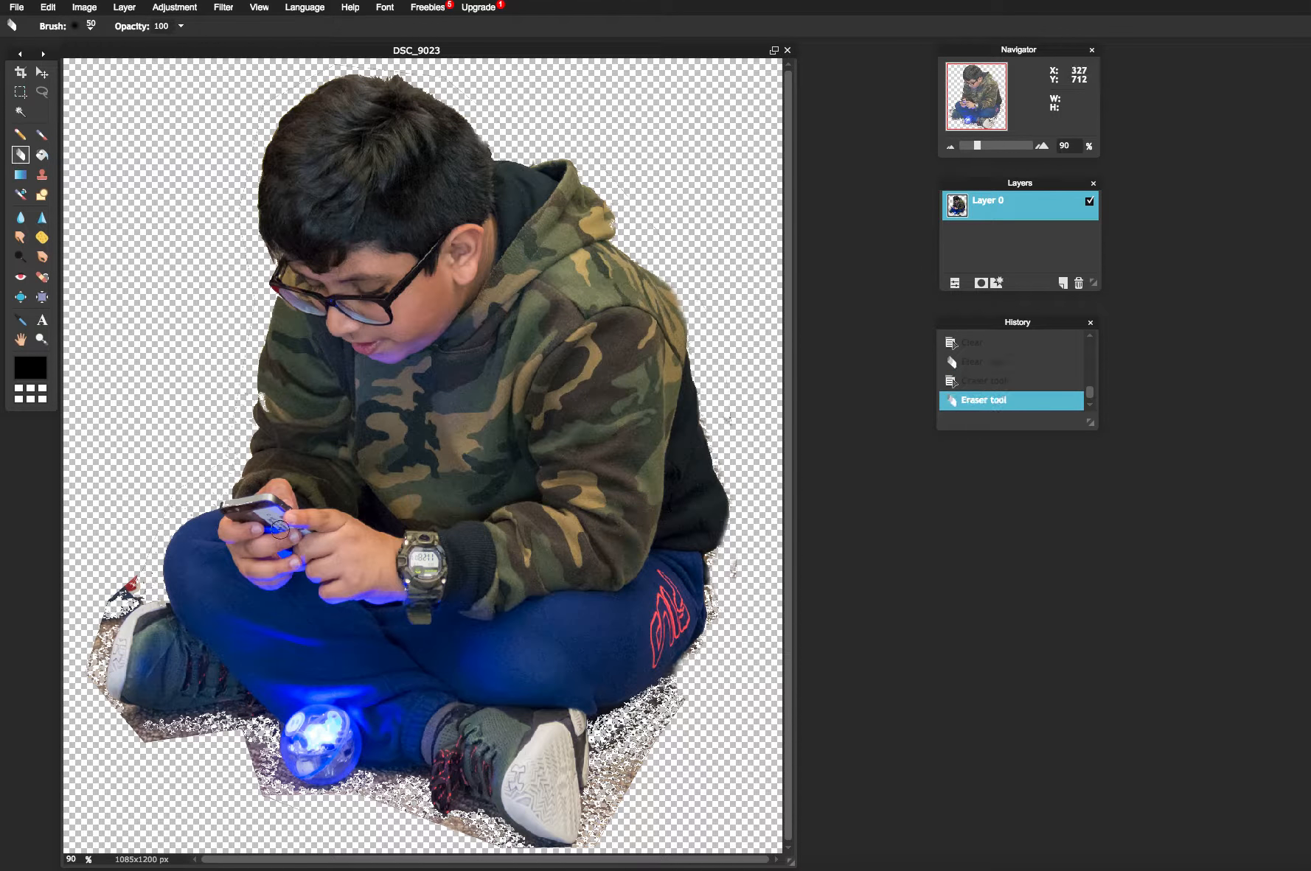
Erase the carpet specks along the edge of the boy's hip and thigh with the size 50 eraser at 100 opacity.
left_click(42, 339)
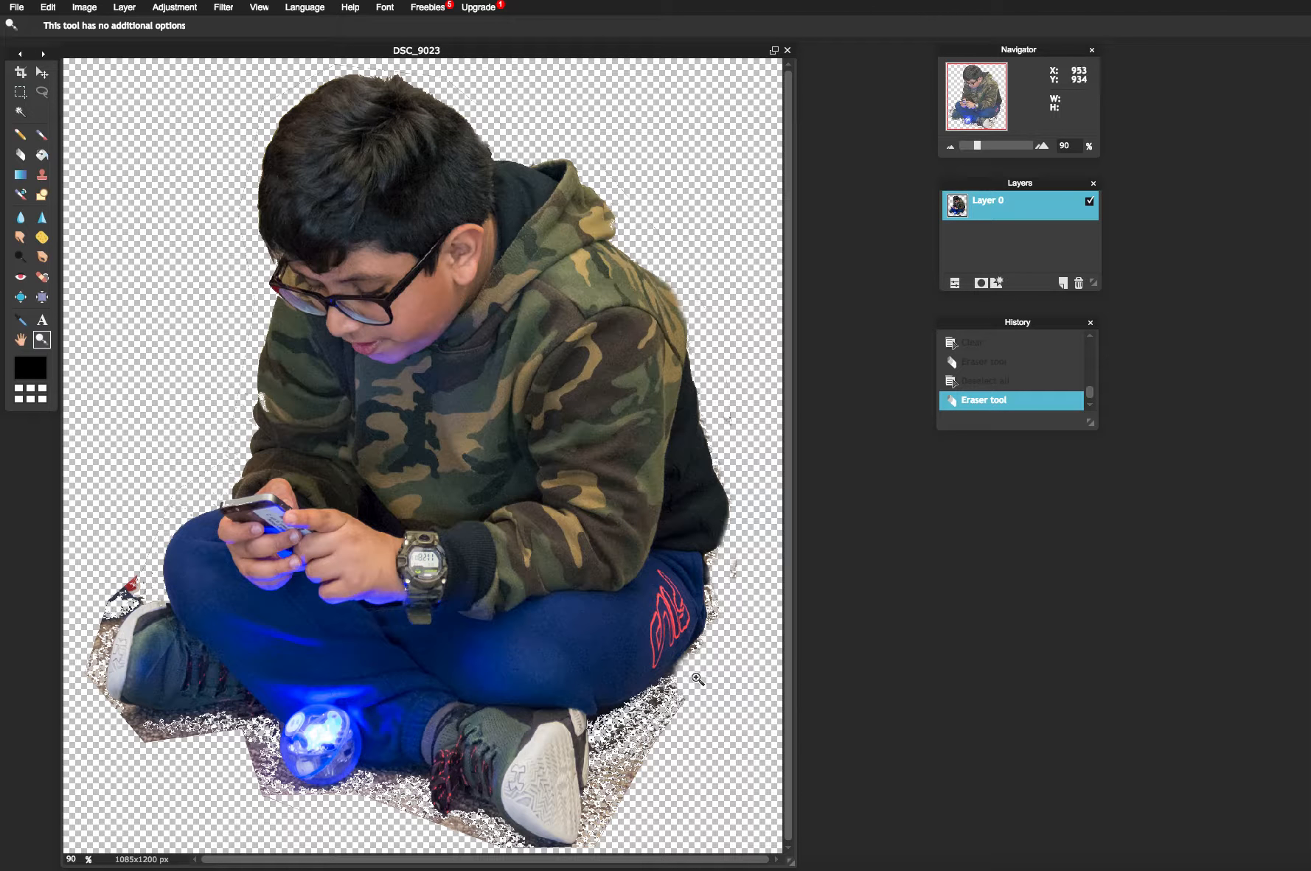
left_click(669, 674)
left_click(663, 684)
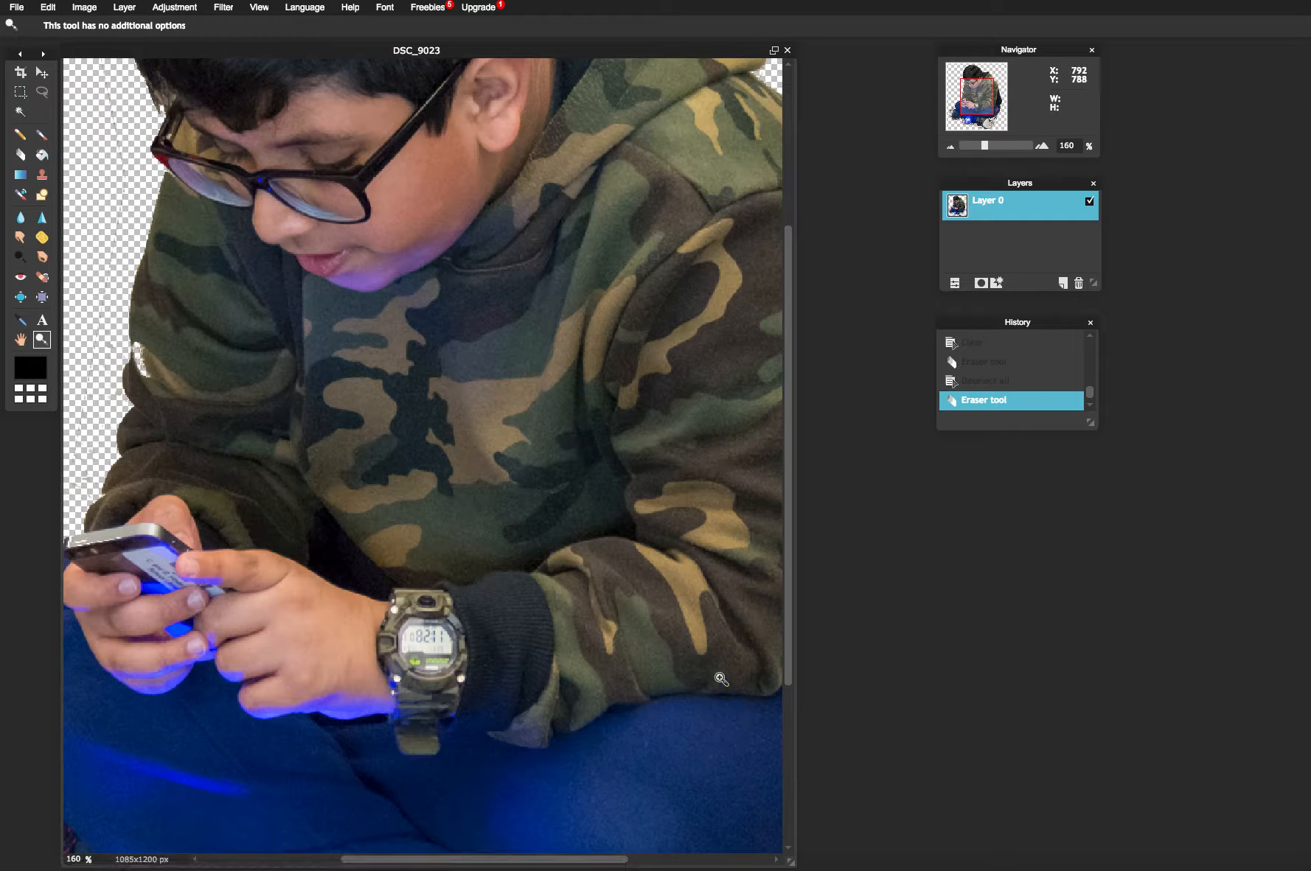
left_click_drag(611, 663, 331, 434)
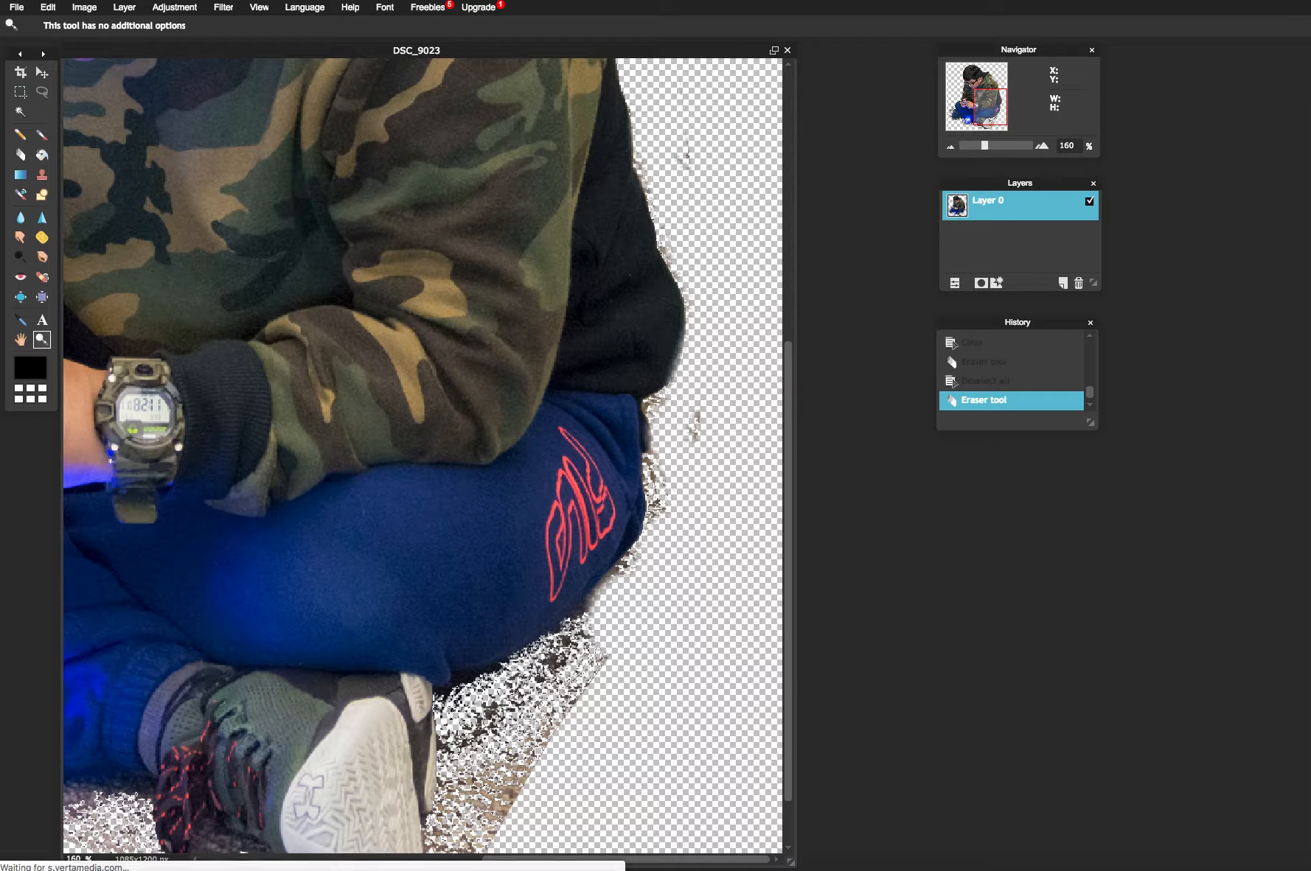
left_click(20, 154)
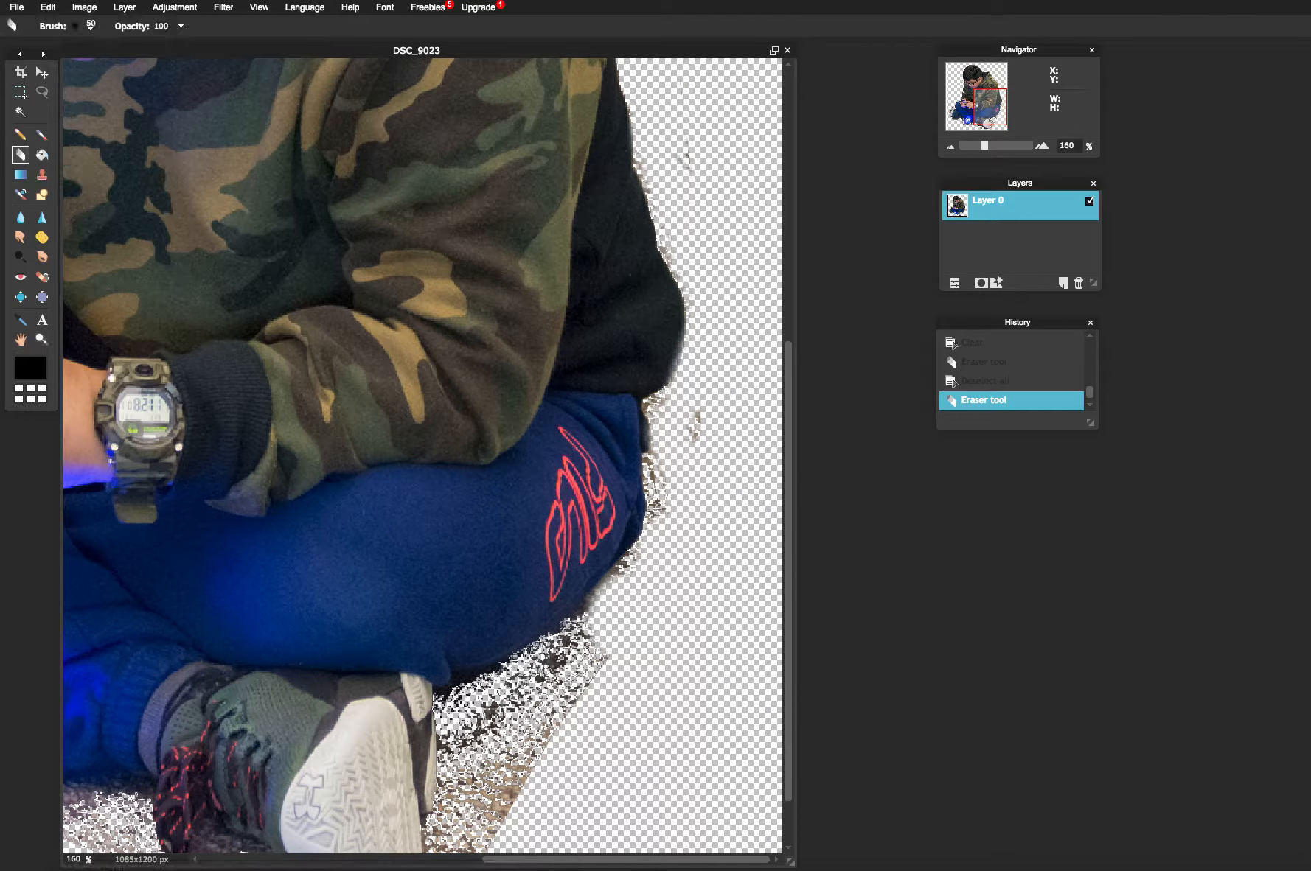
mouse_move(582, 643)
left_mouse_down()
mouse_move(450, 707)
mouse_move(591, 625)
left_mouse_up()
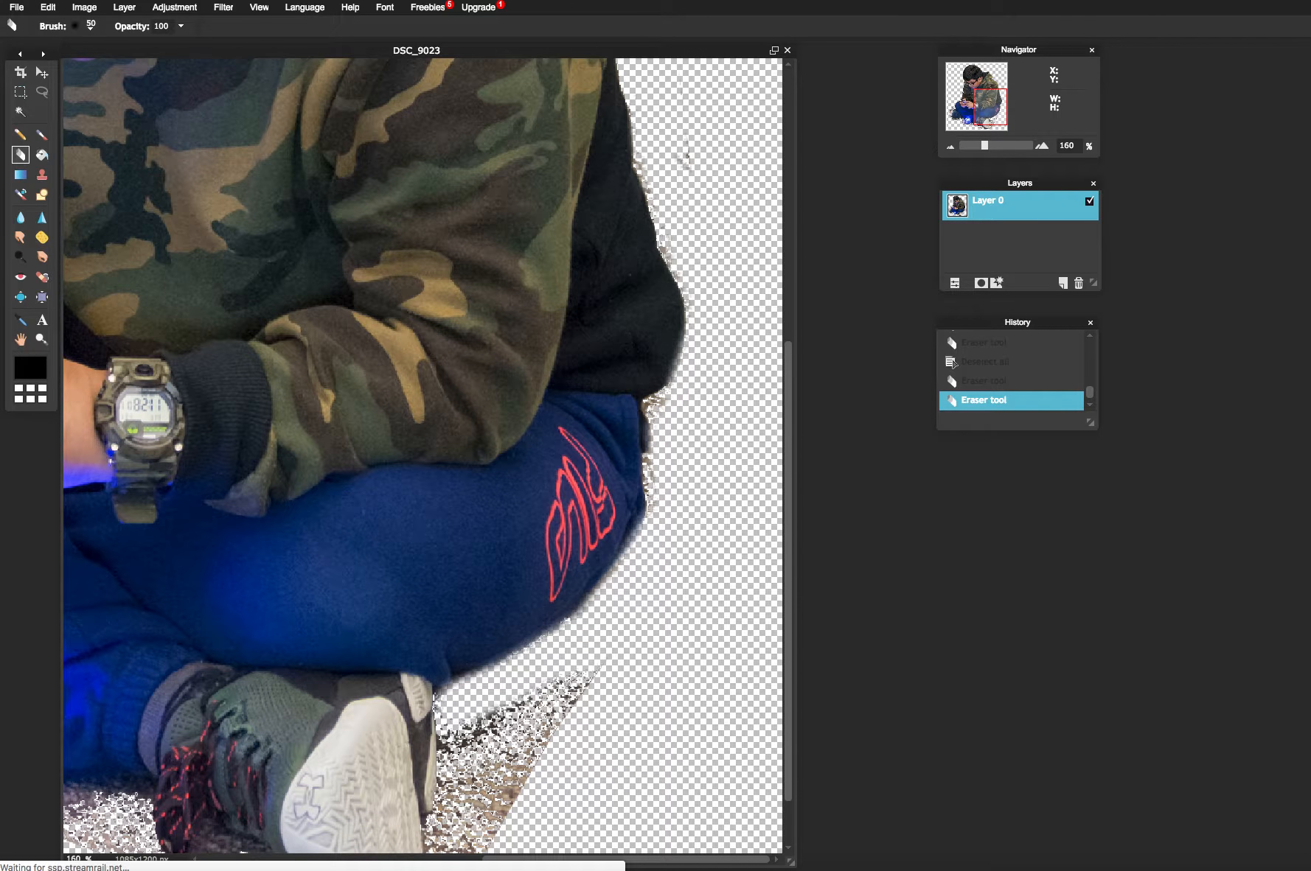
Set the eraser size to 20 and erase the leftover hip edge and the carpet patch between the thigh and front shoe.
left_click(90, 26)
left_click(184, 61)
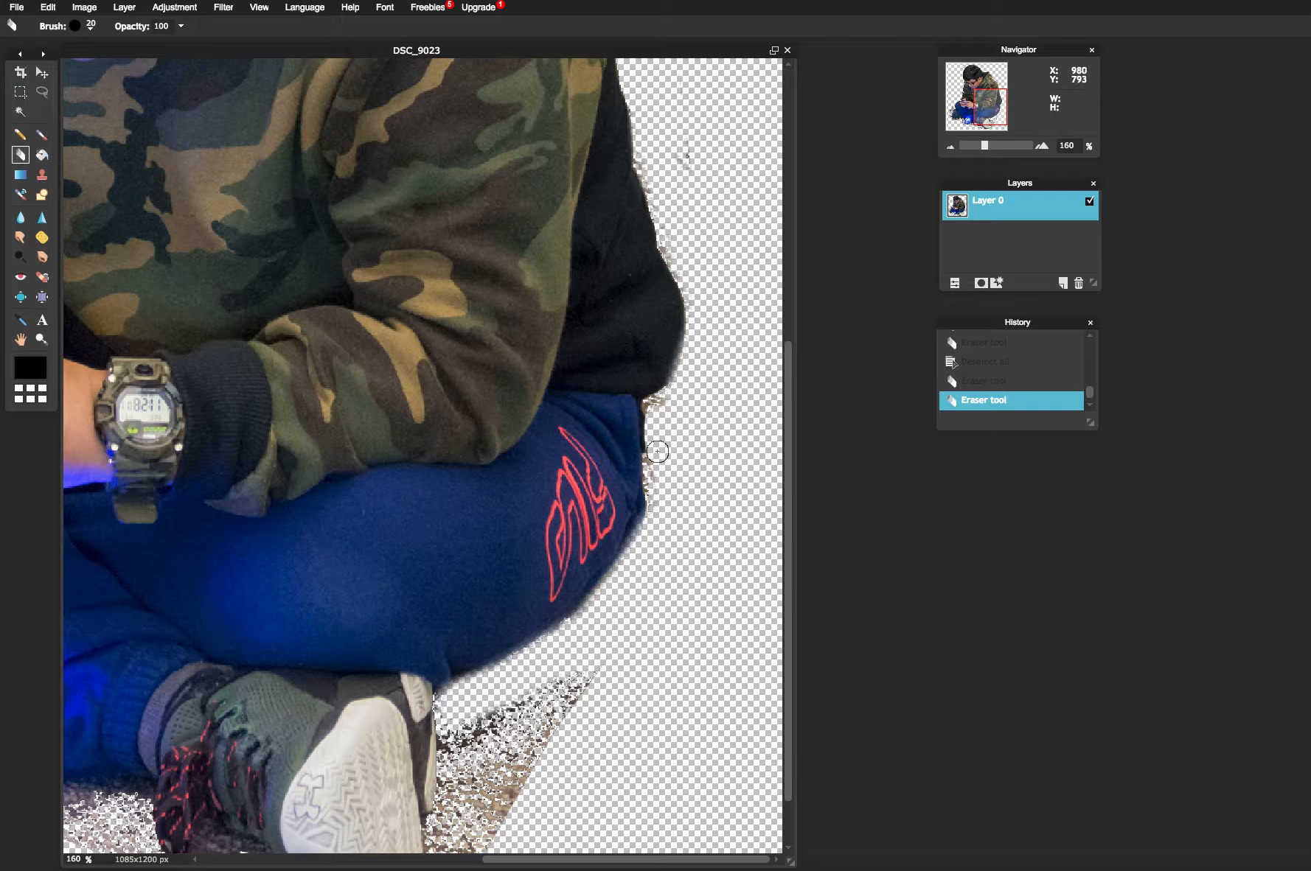
mouse_move(657, 452)
left_mouse_down()
mouse_move(624, 569)
mouse_move(577, 613)
left_mouse_up()
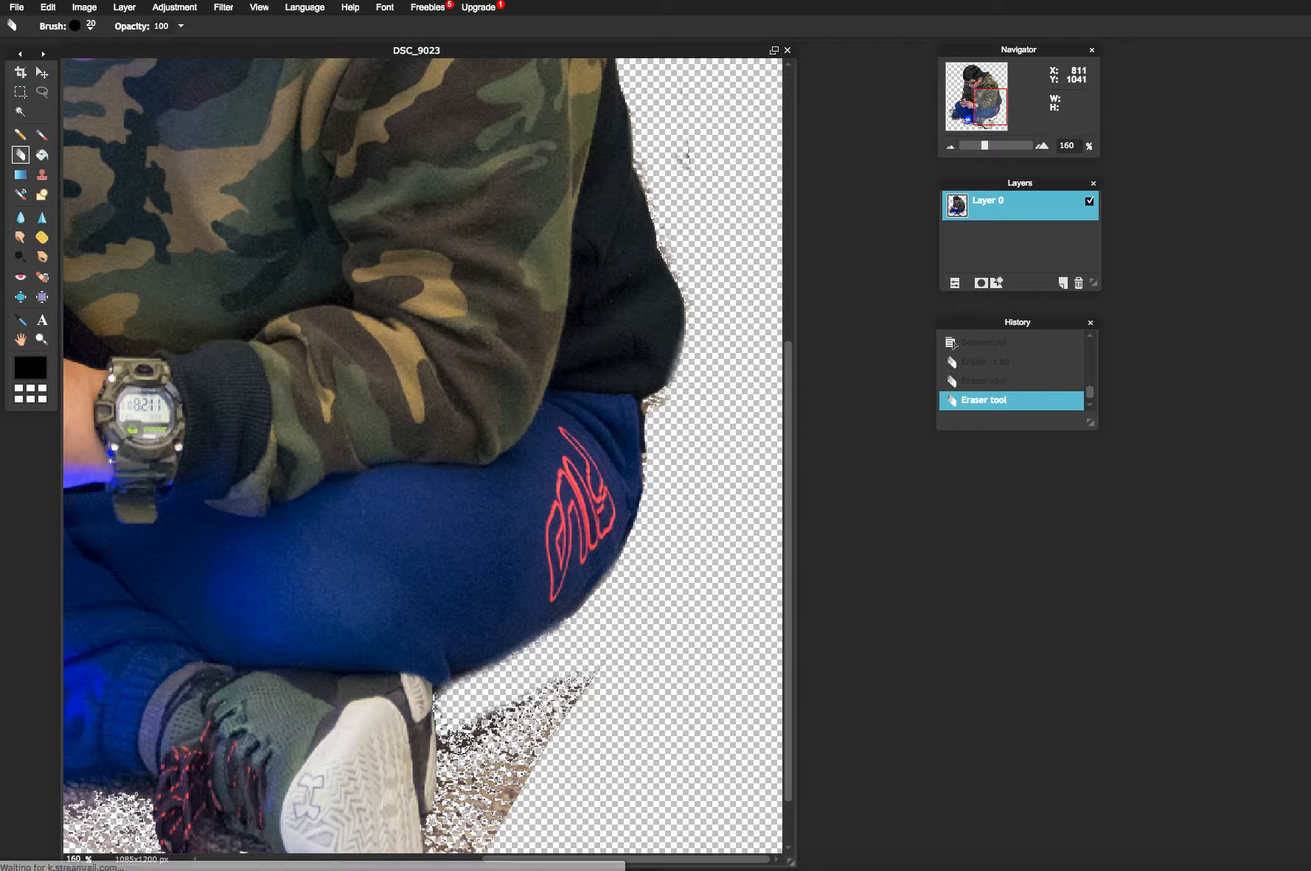
mouse_move(448, 726)
left_mouse_down()
mouse_move(449, 804)
mouse_move(482, 720)
mouse_move(487, 739)
mouse_move(581, 677)
mouse_move(516, 771)
mouse_move(483, 788)
mouse_move(470, 788)
mouse_move(464, 724)
mouse_move(490, 796)
mouse_move(524, 793)
mouse_move(639, 642)
left_mouse_up()
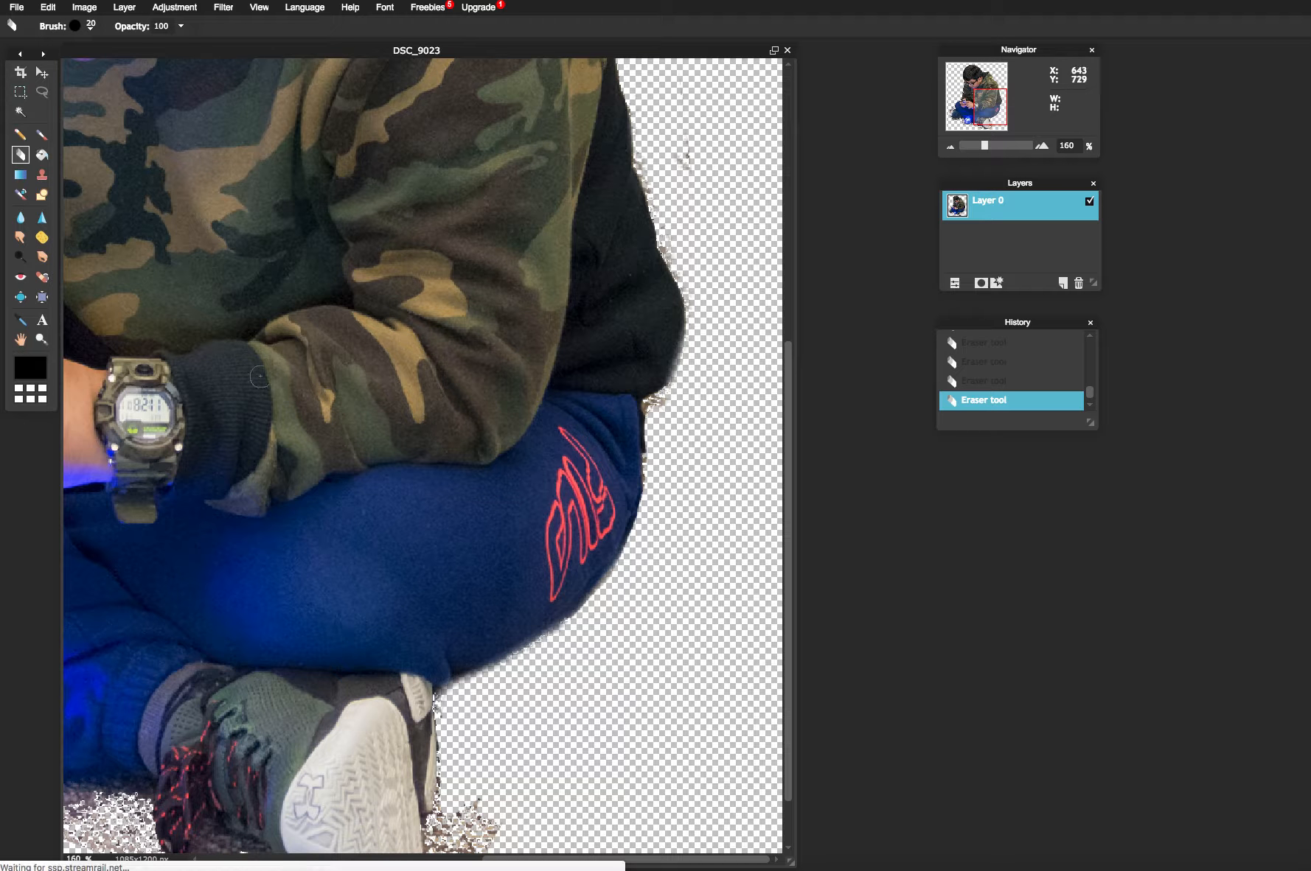
left_click(42, 339)
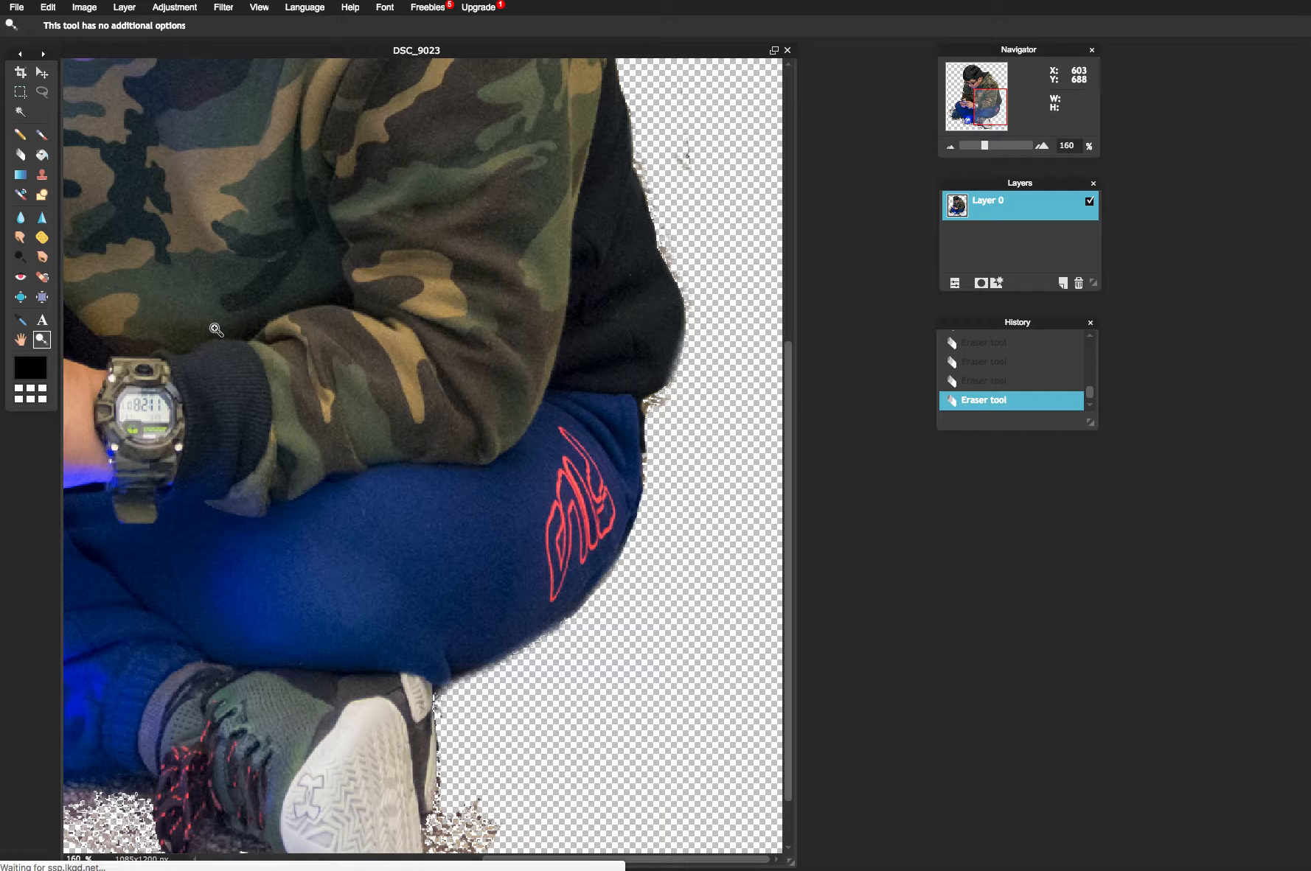
left_click(222, 322, "alt")
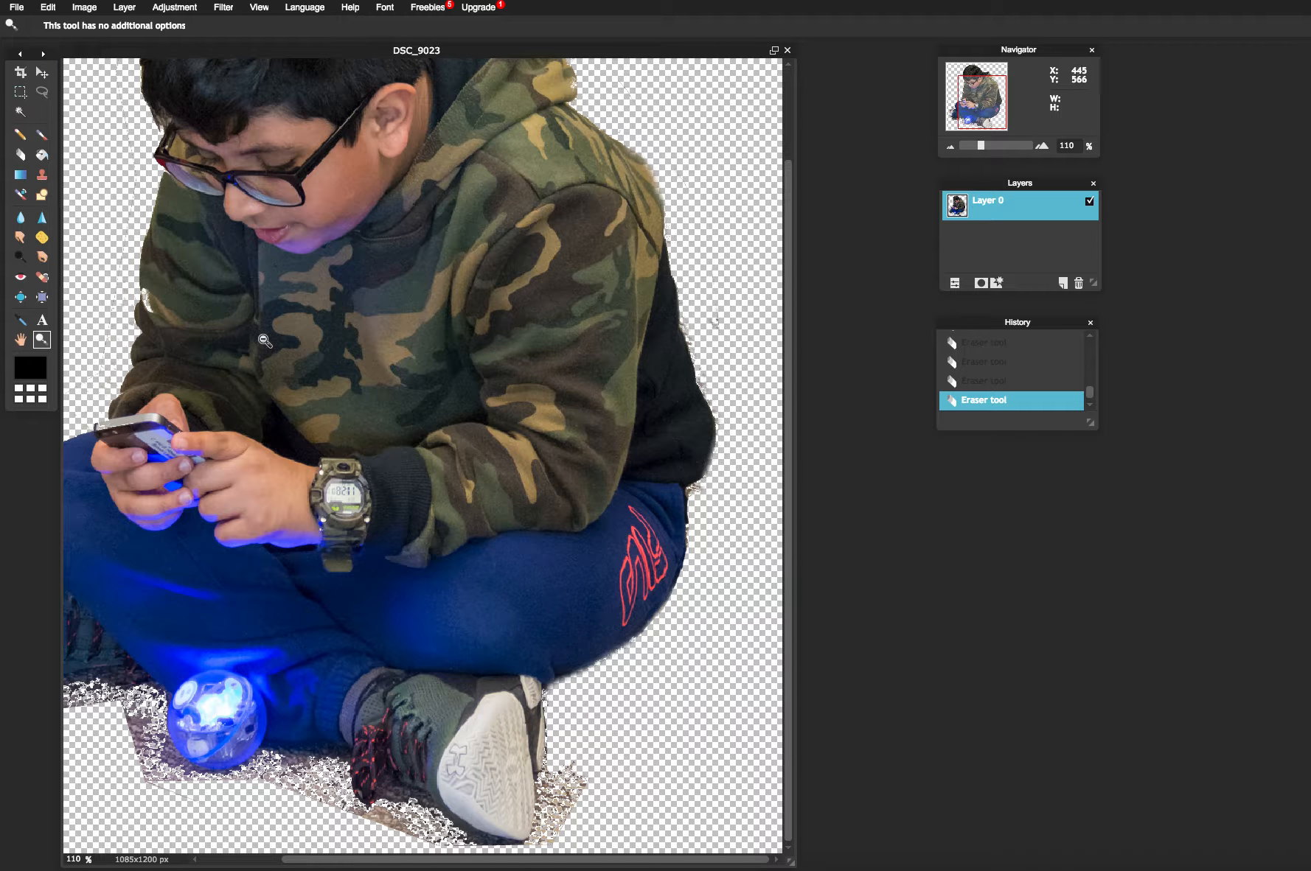
left_click_drag(265, 340, 389, 357)
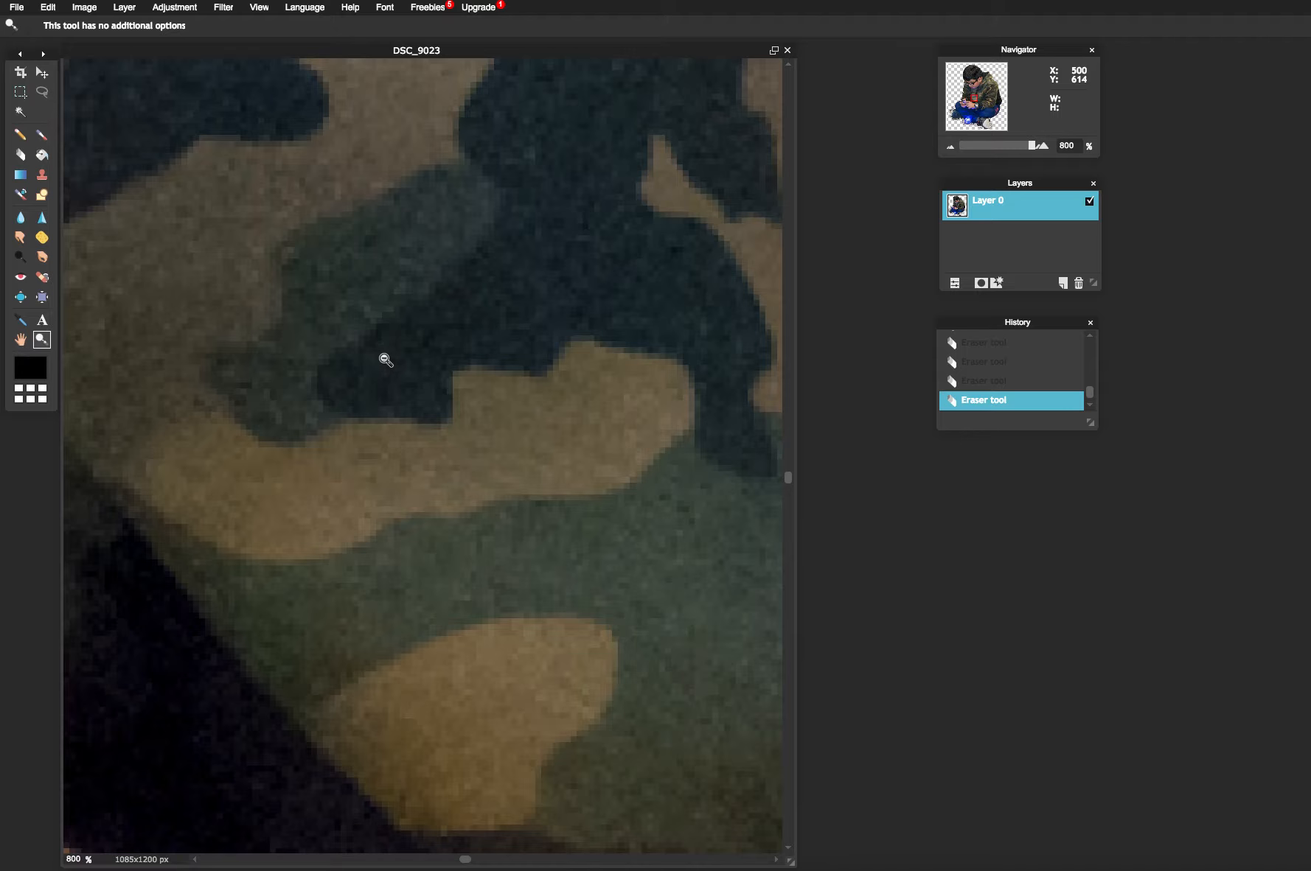
left_click(386, 361, "alt")
left_click(387, 364, "alt")
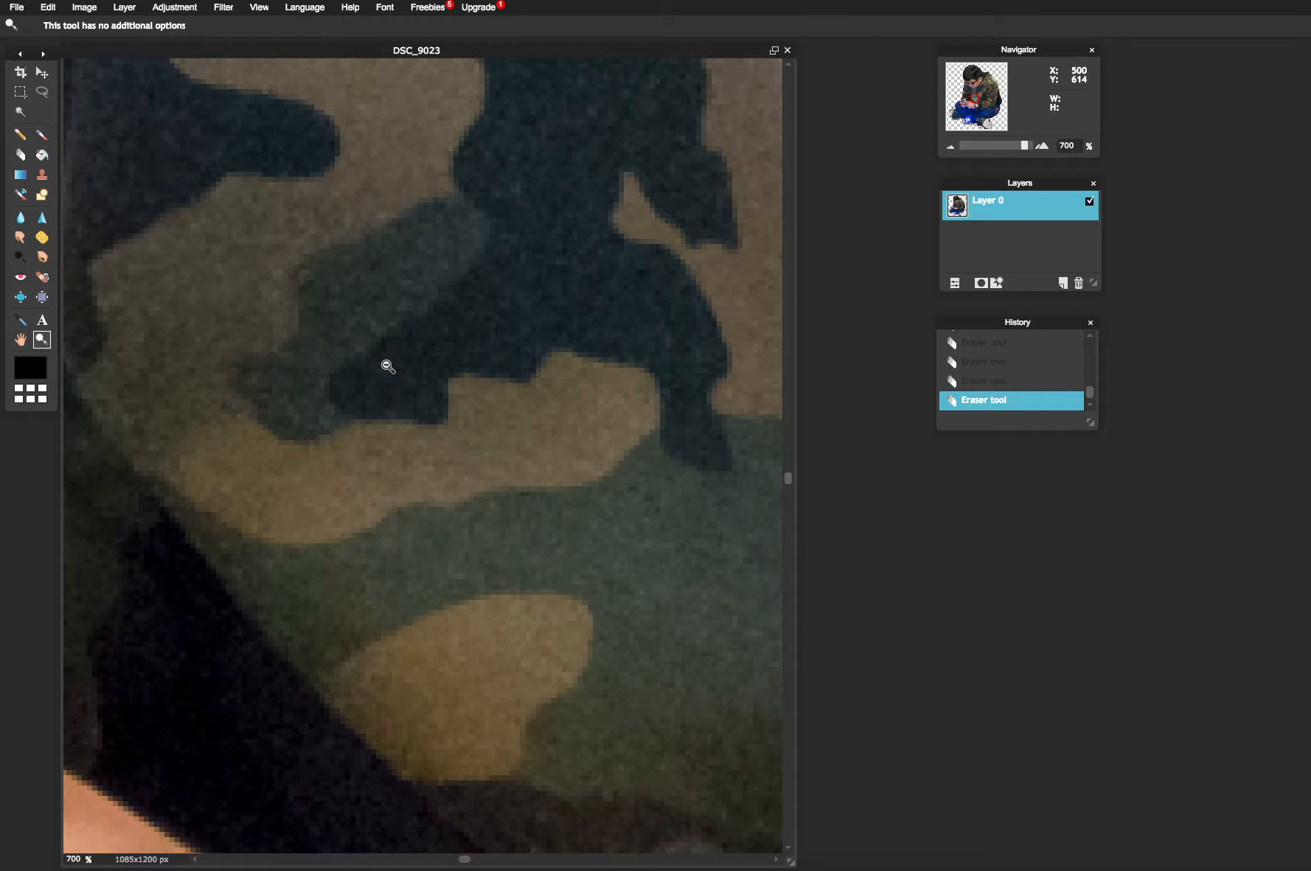
left_click(387, 367, "alt")
left_click(384, 371, "alt")
left_click(383, 372, "alt")
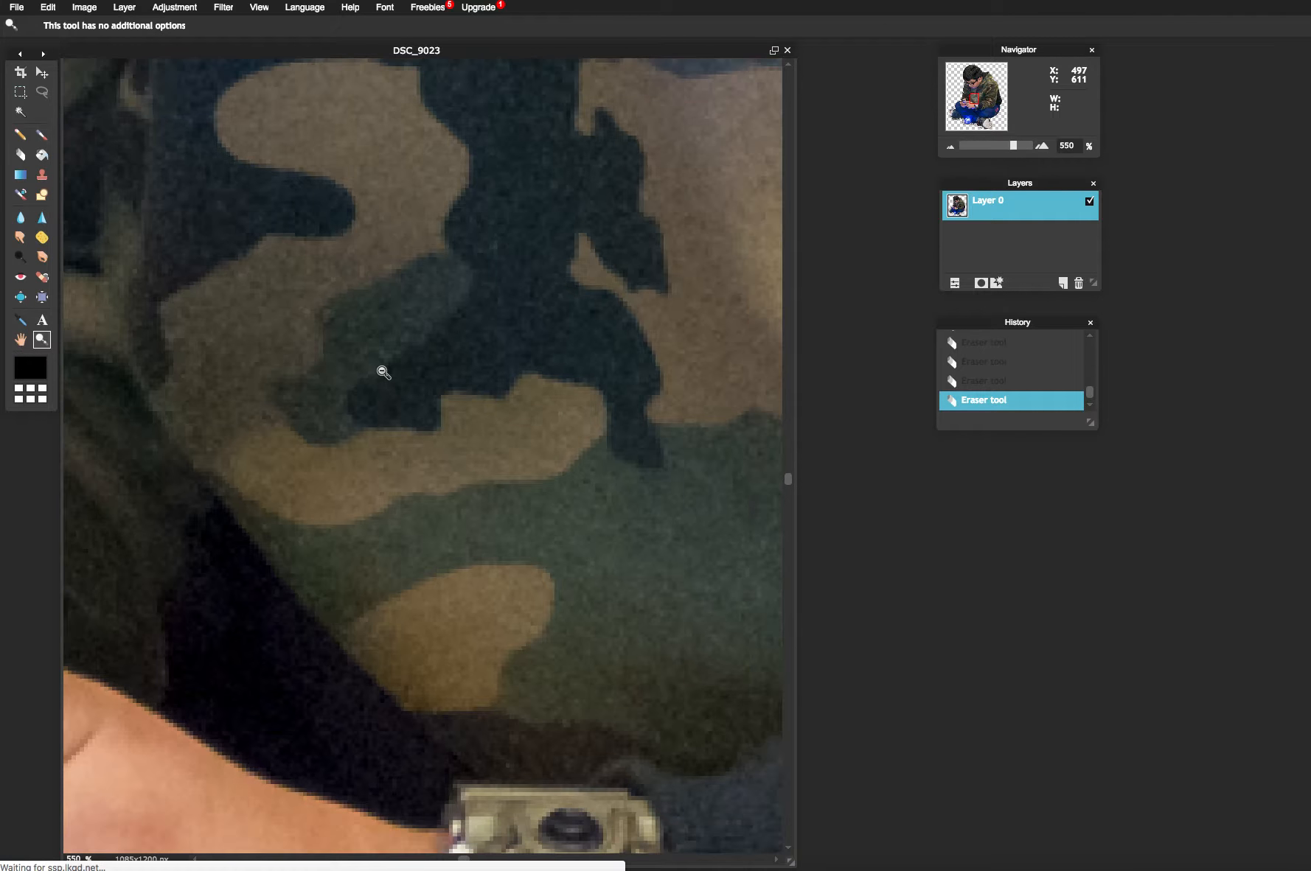
left_click(383, 373, "alt")
left_click(381, 371, "alt")
left_click(381, 370, "alt")
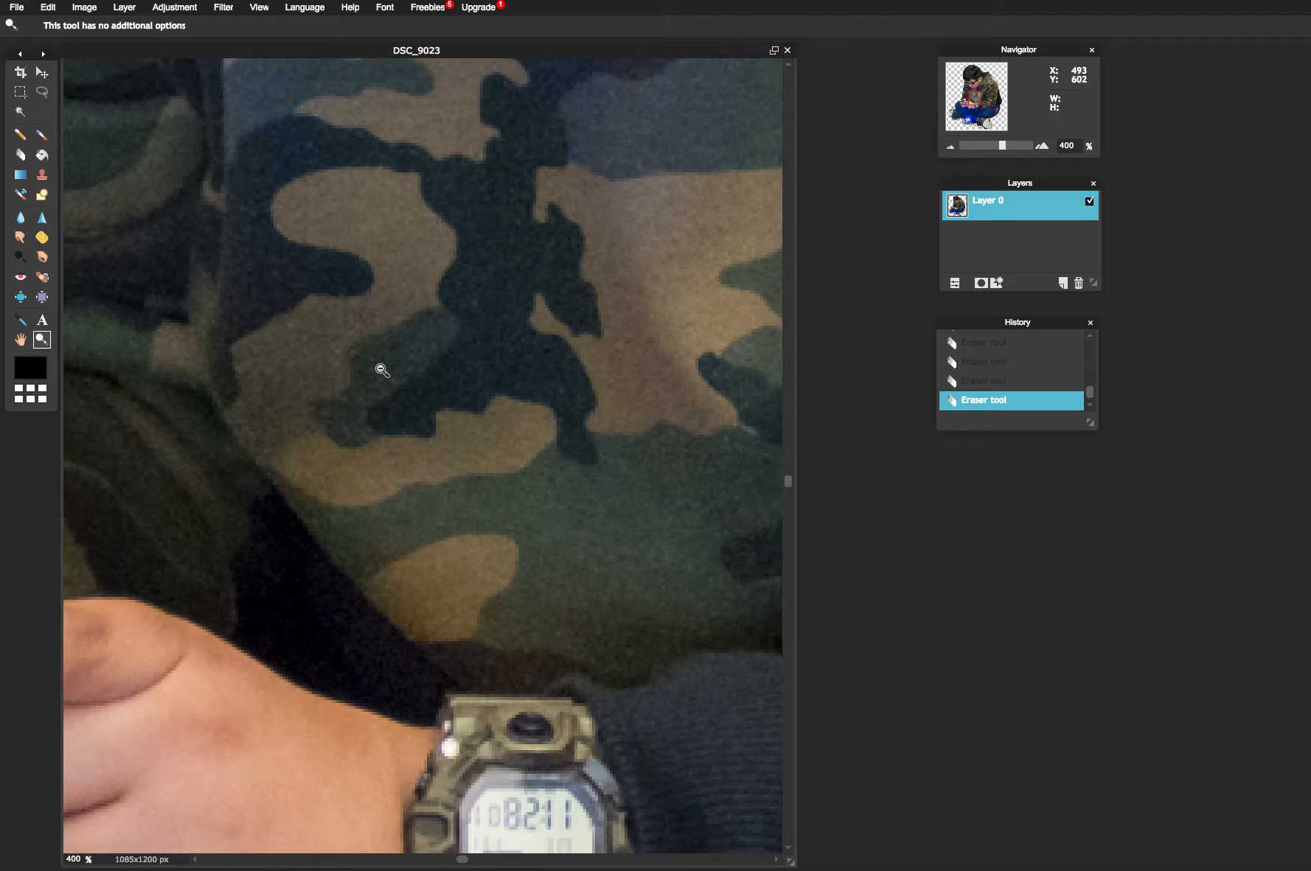
left_click(385, 370, "alt")
scroll(385, 368, "up", 12)
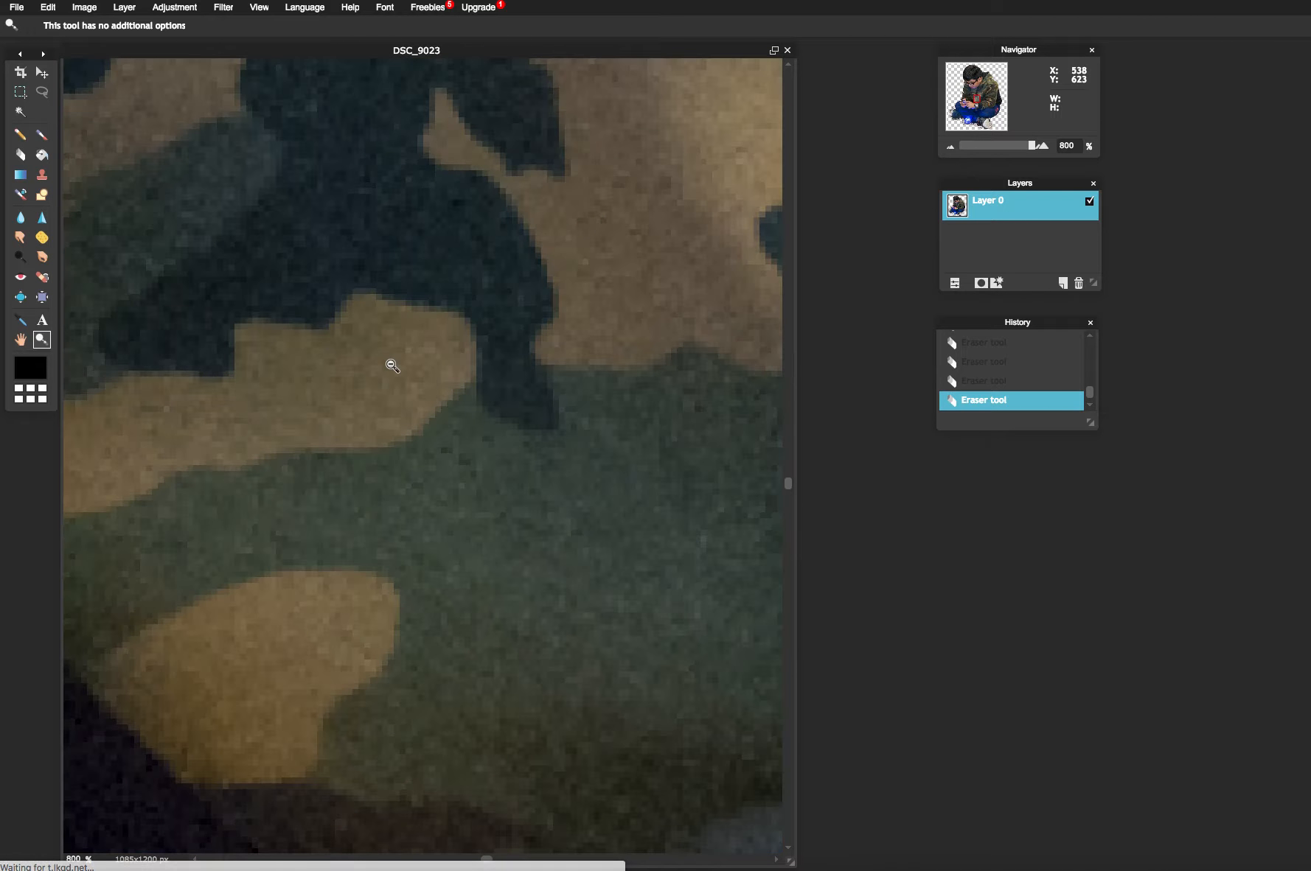
scroll(386, 367, "down", 3)
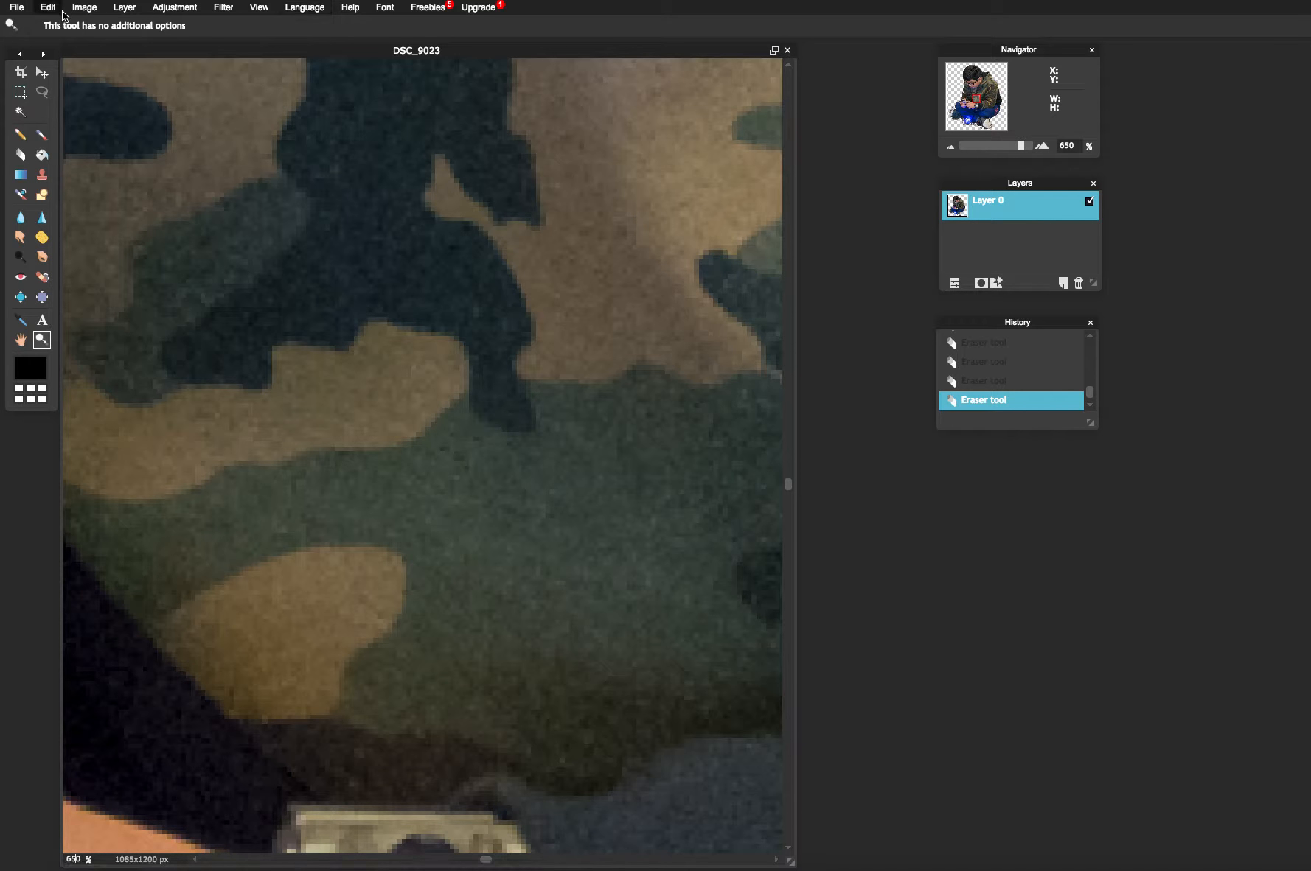
left_click(93, 8)
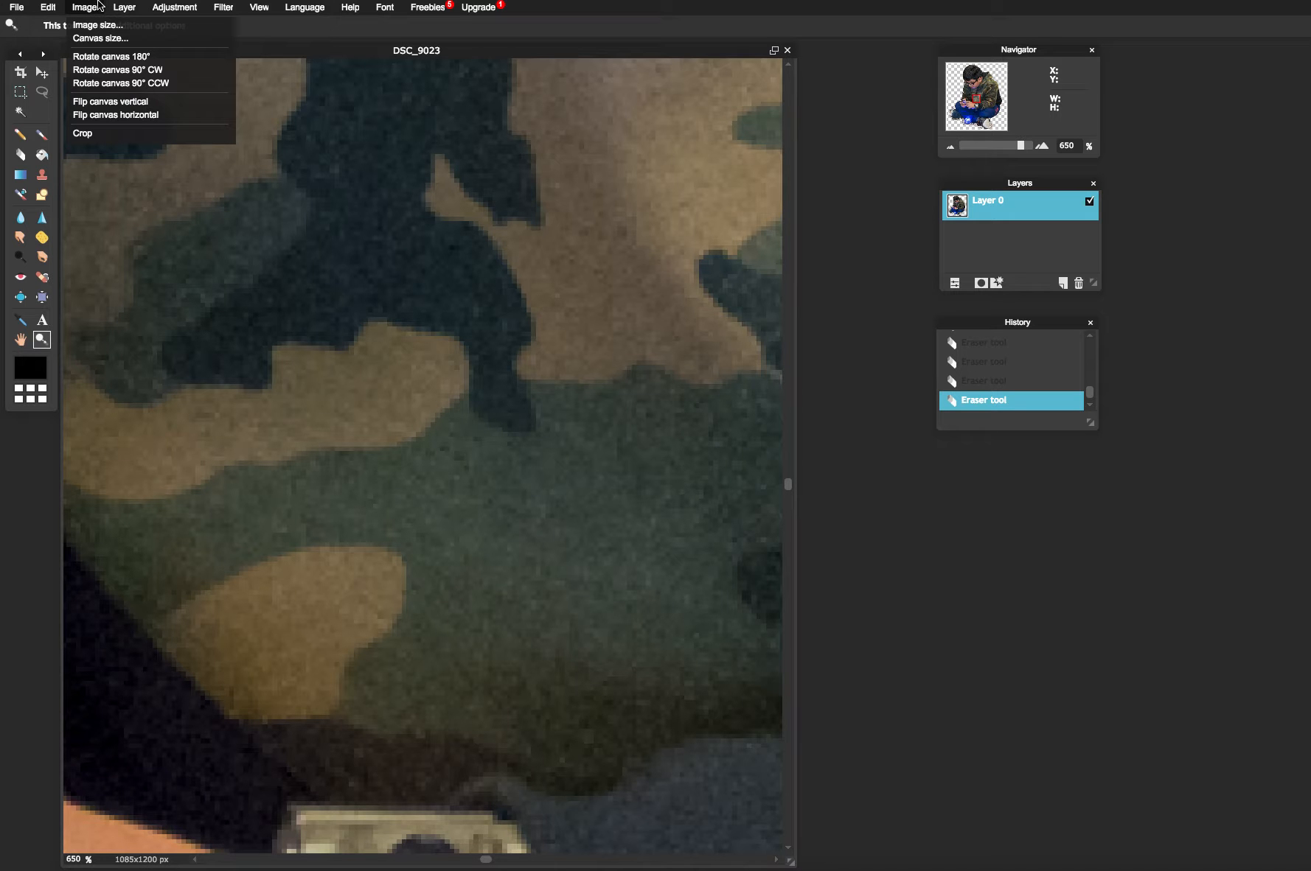
left_click(49, 9)
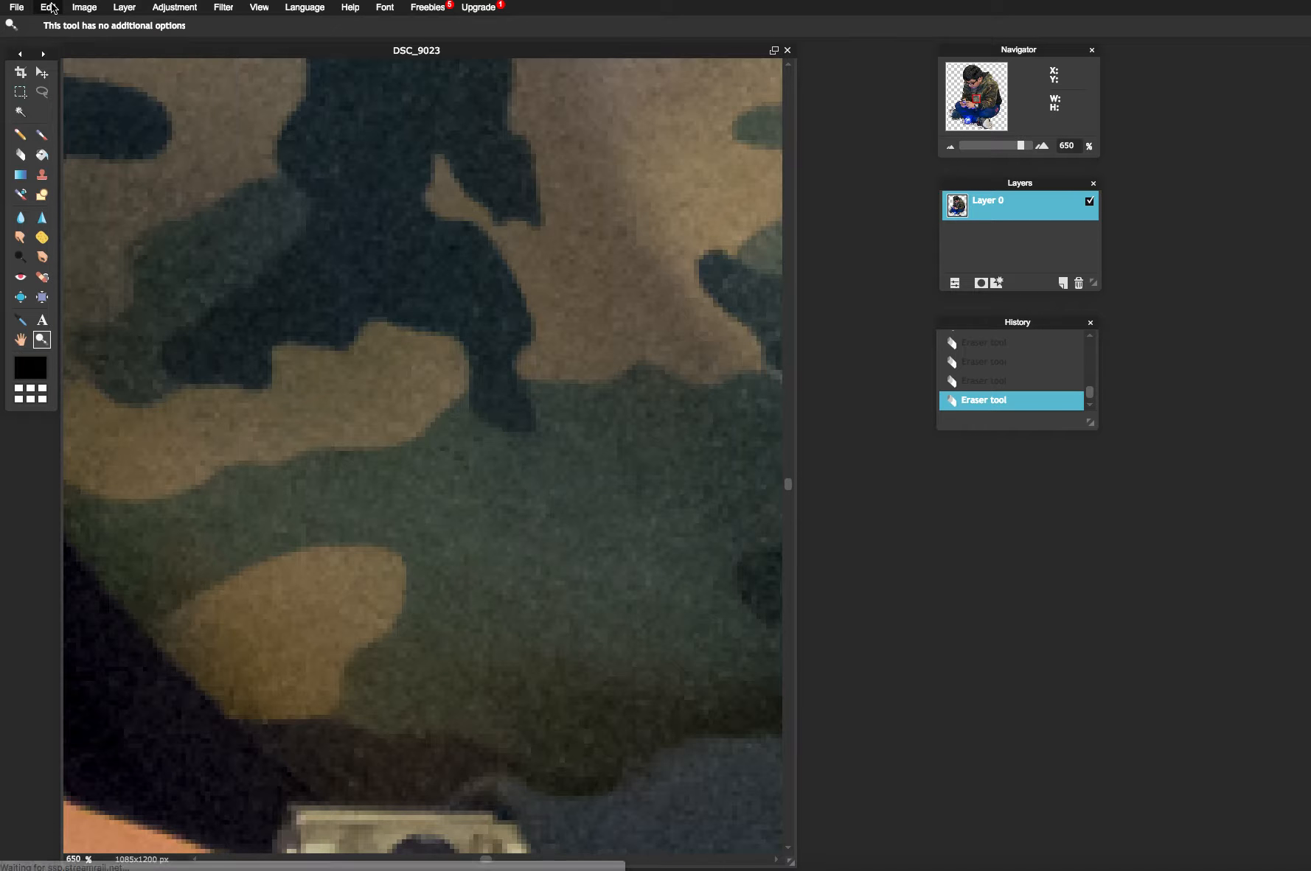
left_click(53, 9)
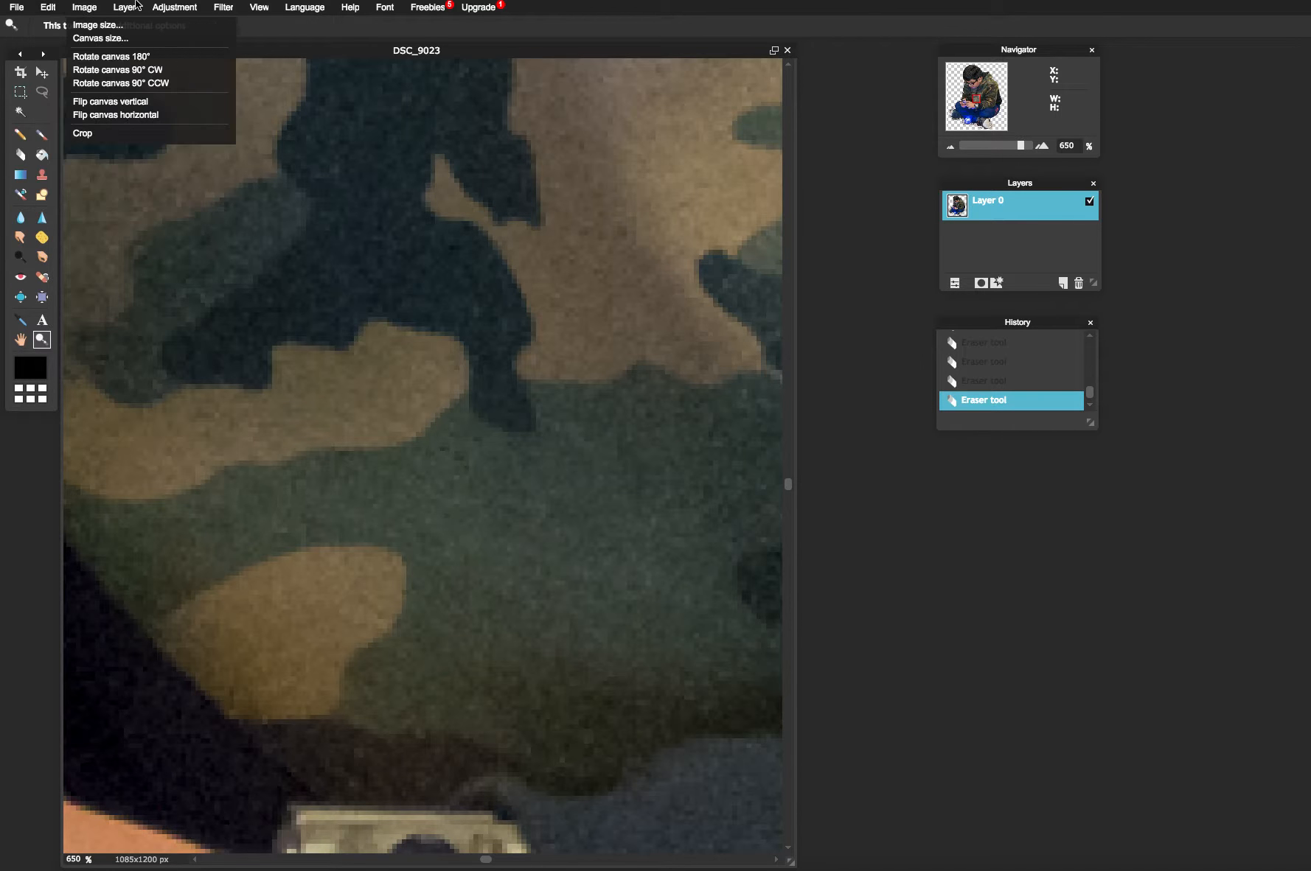
mouse_move(225, 9)
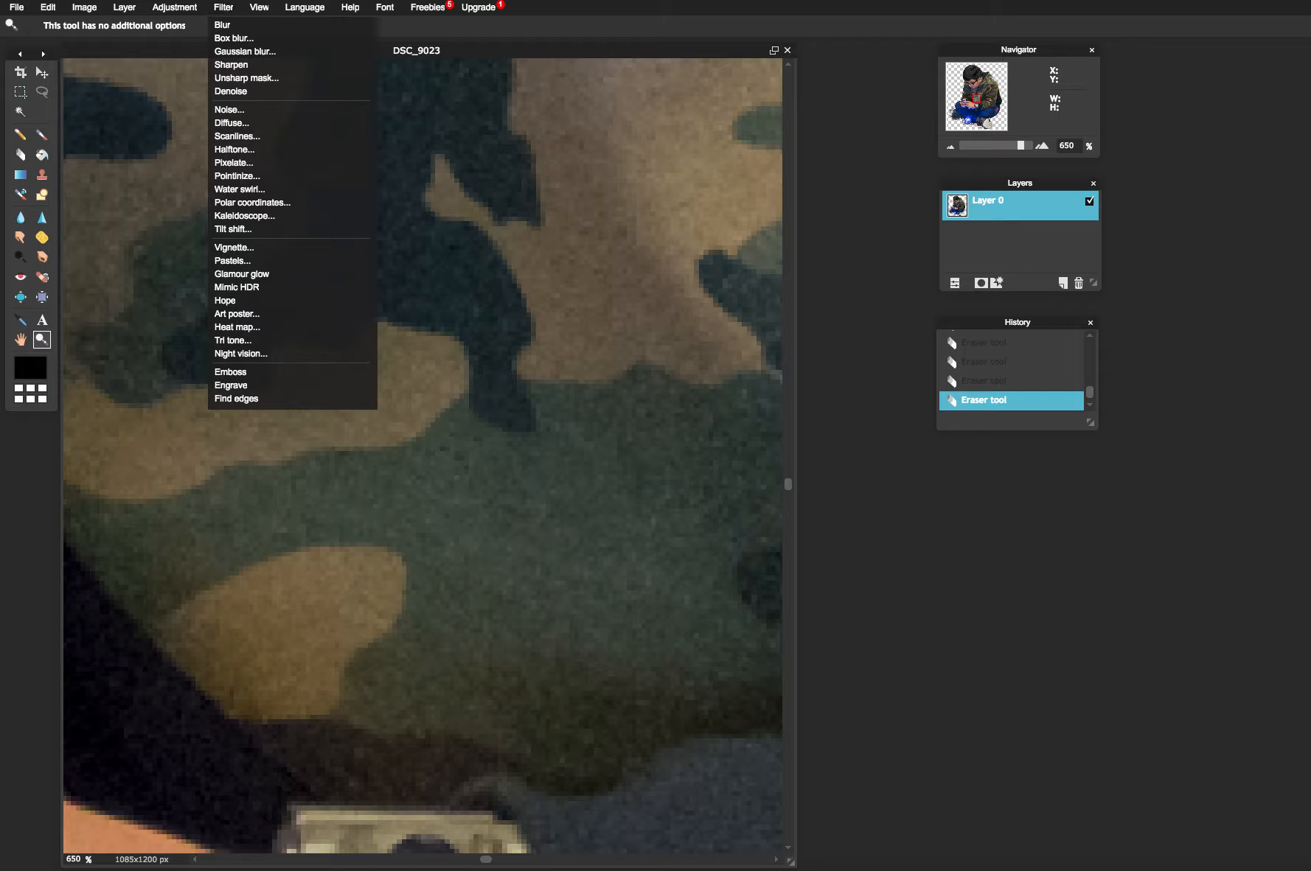
left_click(194, 409)
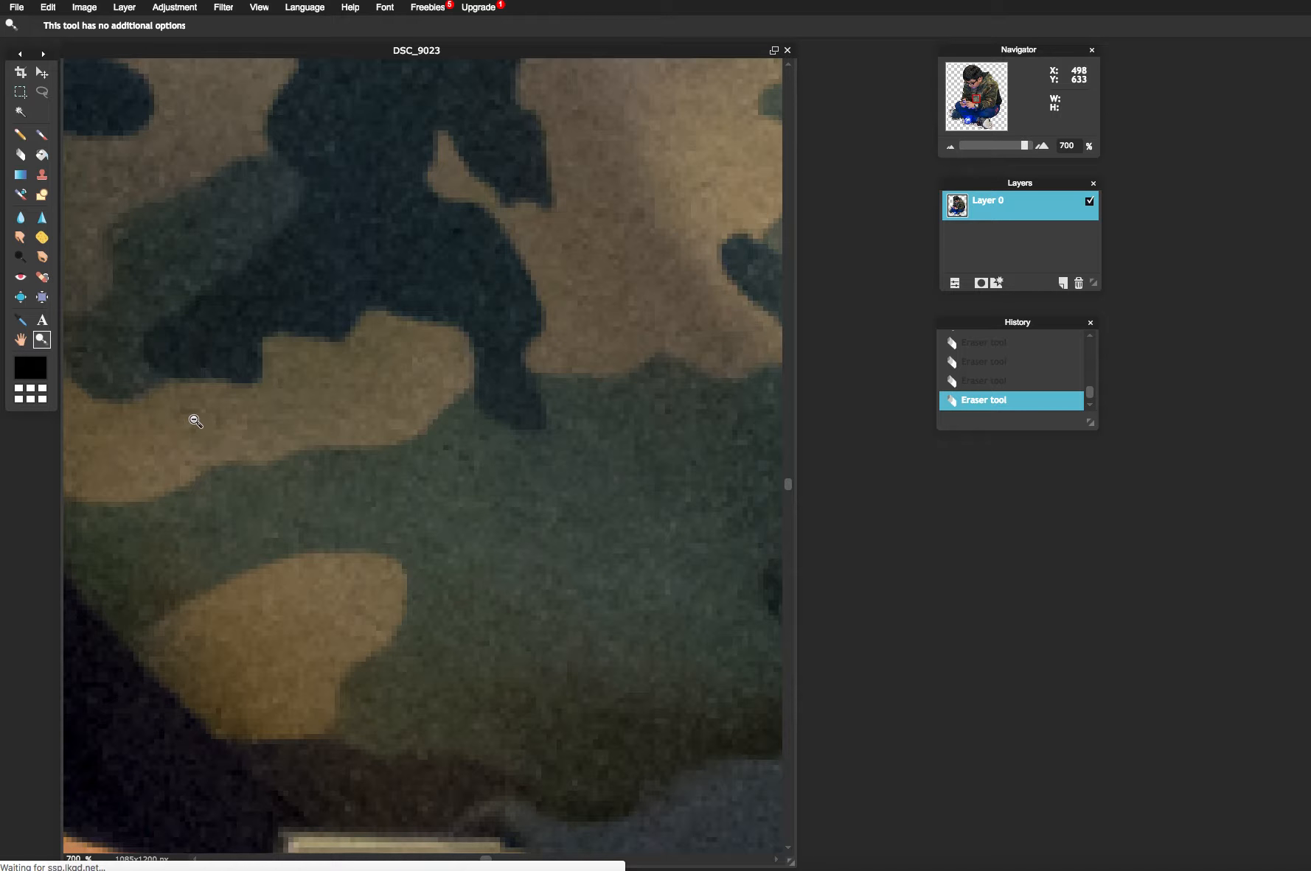
Zoom out to 100 percent and look over the whole cut-out of the boy.
left_click(194, 420, "alt")
left_click(217, 409, "alt")
left_click(244, 406, "alt")
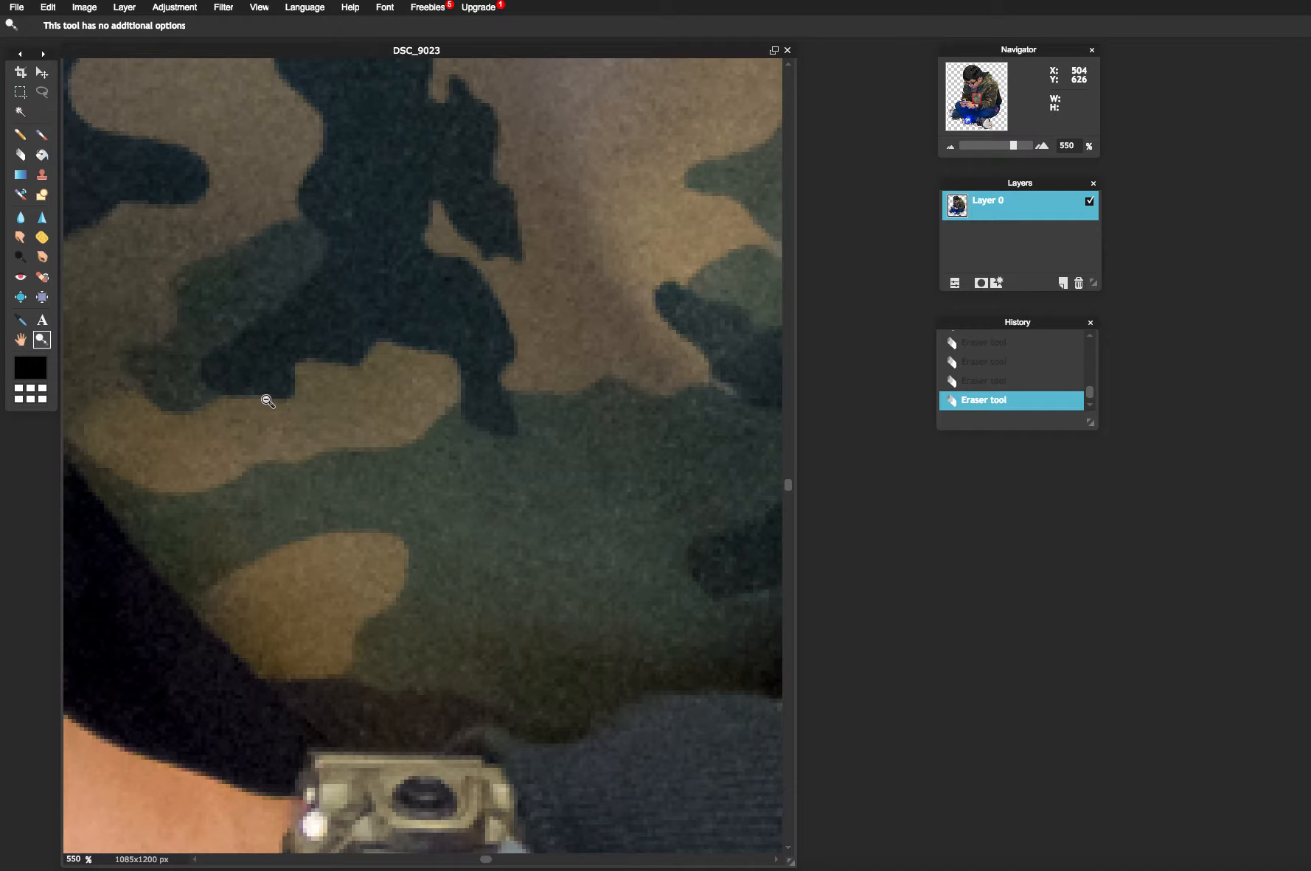
left_click(282, 408, "alt")
left_click(289, 410, "alt")
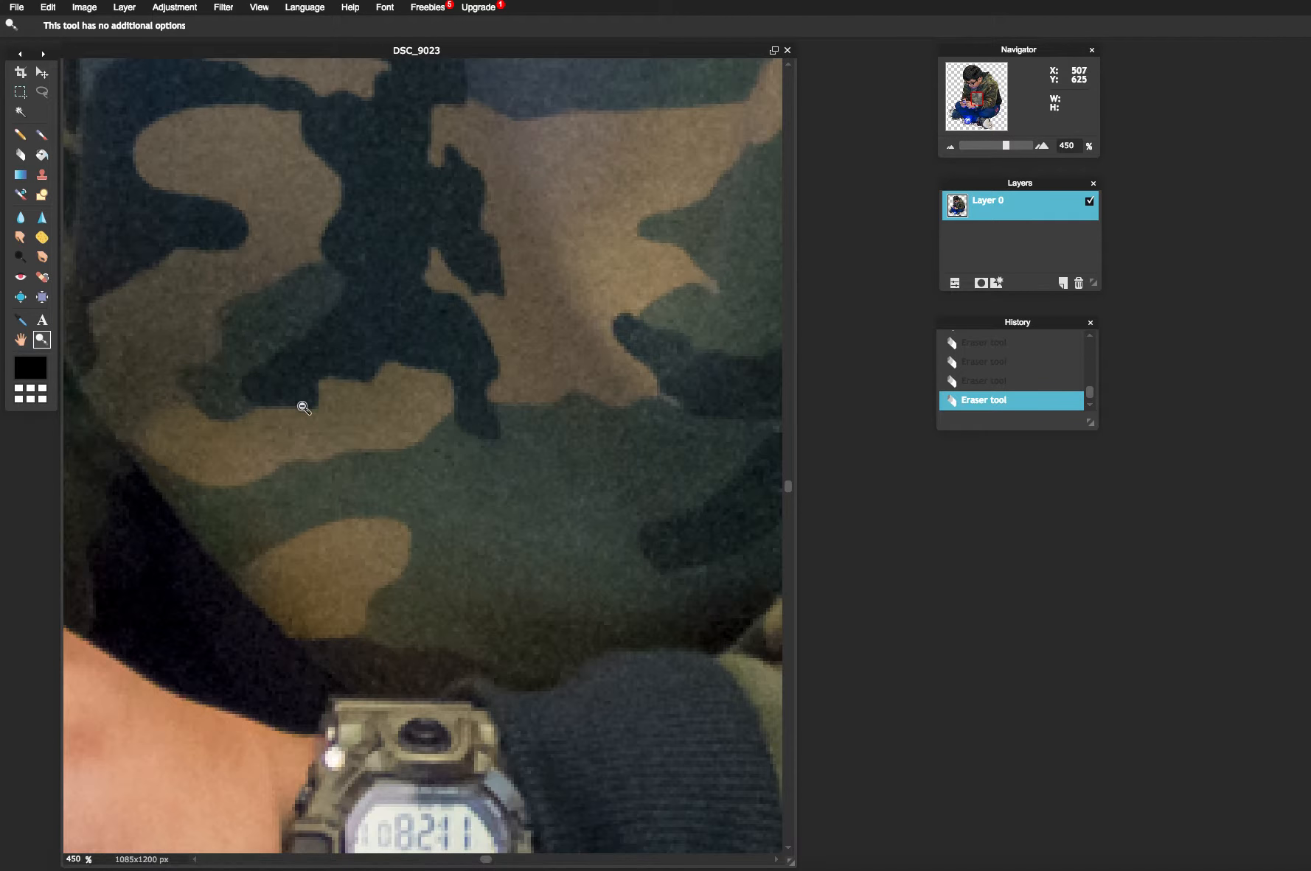
left_click(303, 408, "alt")
left_click(322, 393, "alt")
left_click(325, 395, "alt")
left_click(339, 396, "alt")
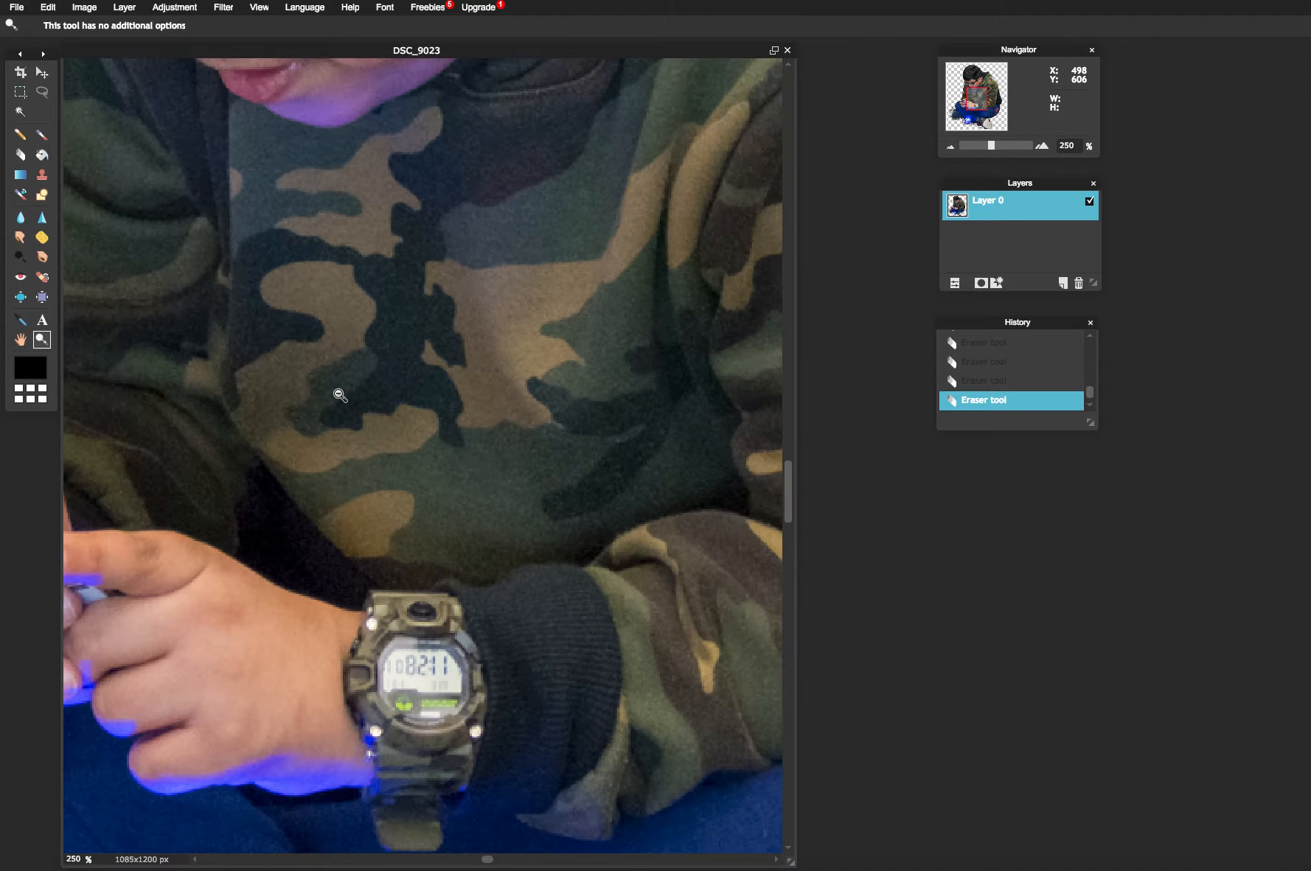
left_click(339, 392, "alt")
left_click(339, 393, "alt")
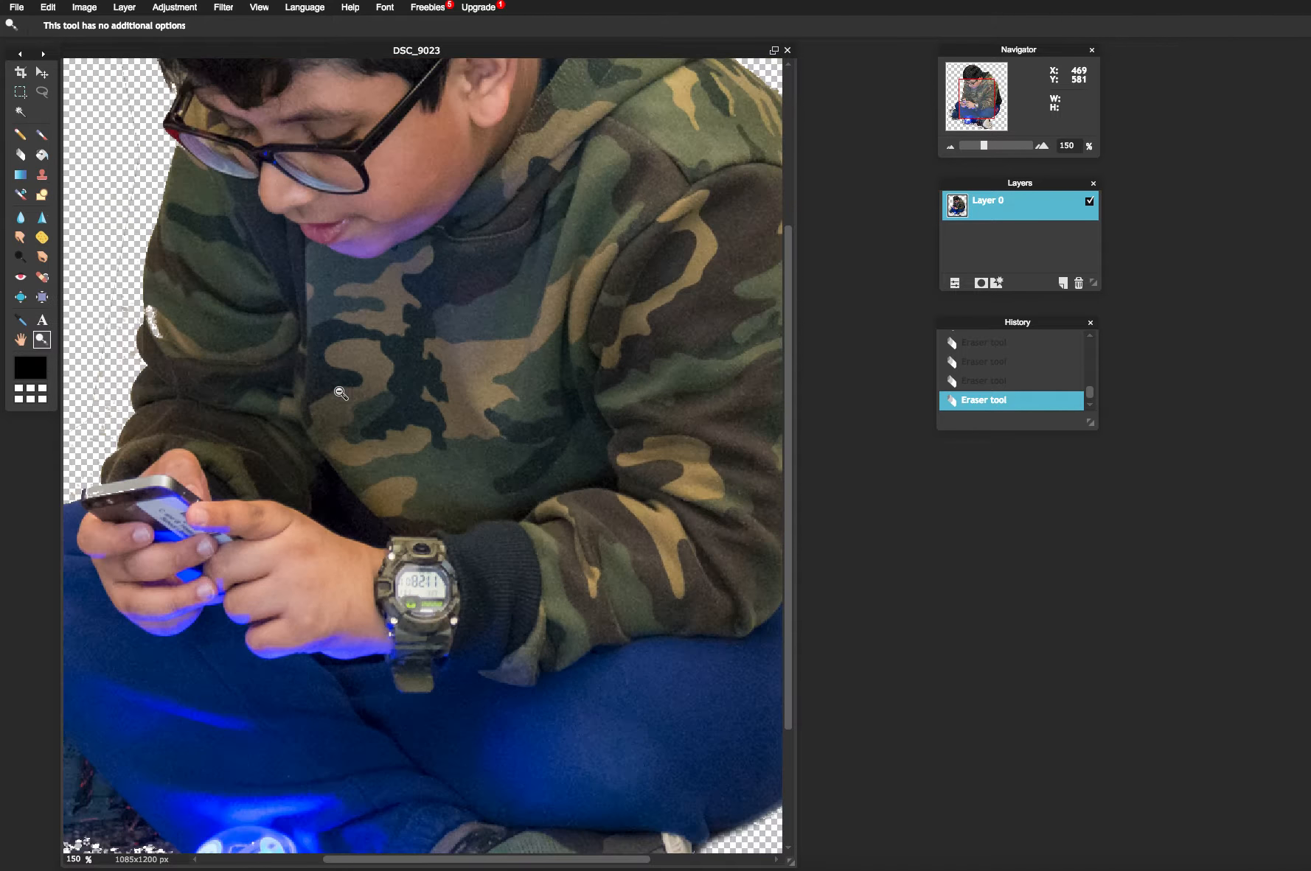
left_click(342, 392, "alt")
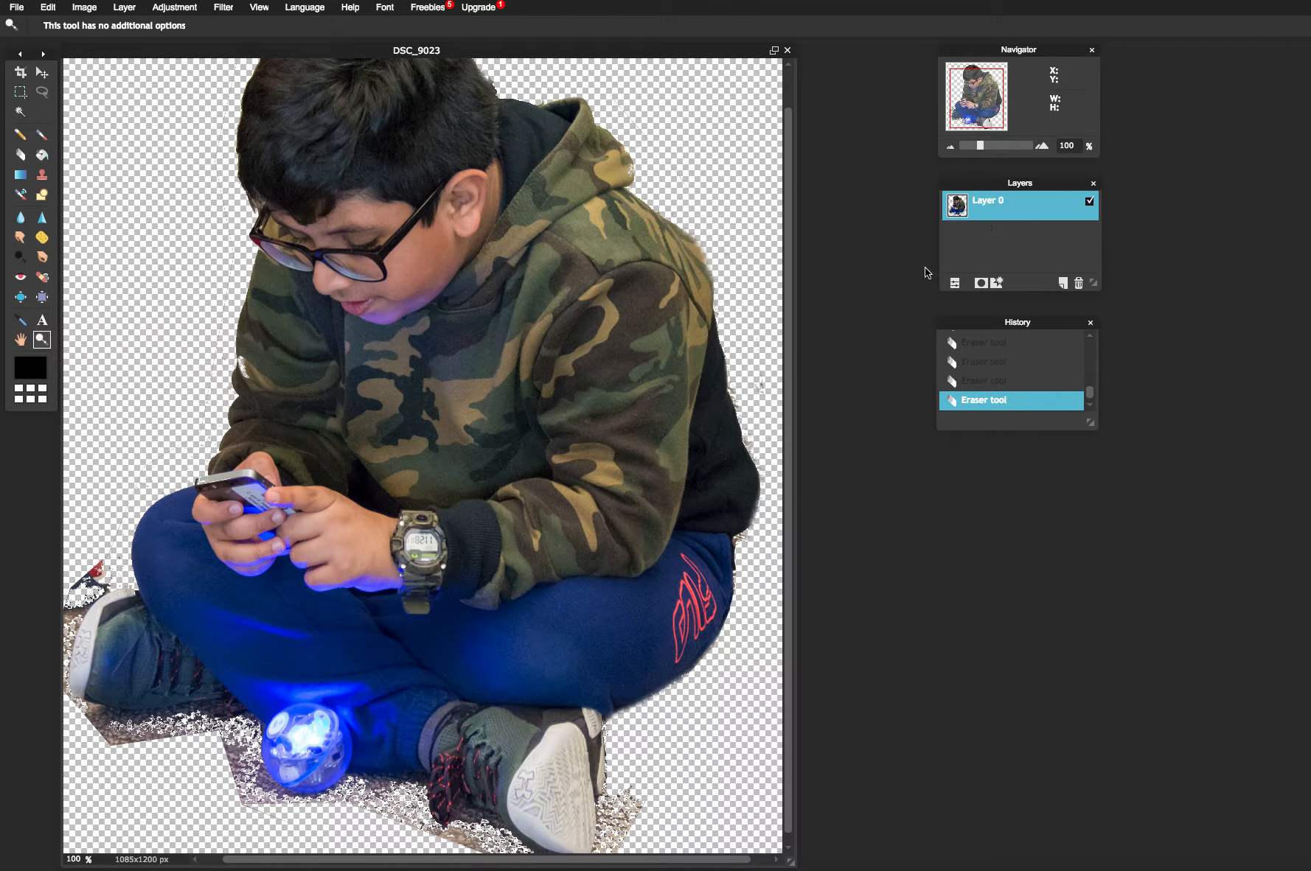
Add a new layer beneath the boy's layer and fill it with black using the Paint bucket tool.
left_click(1063, 284)
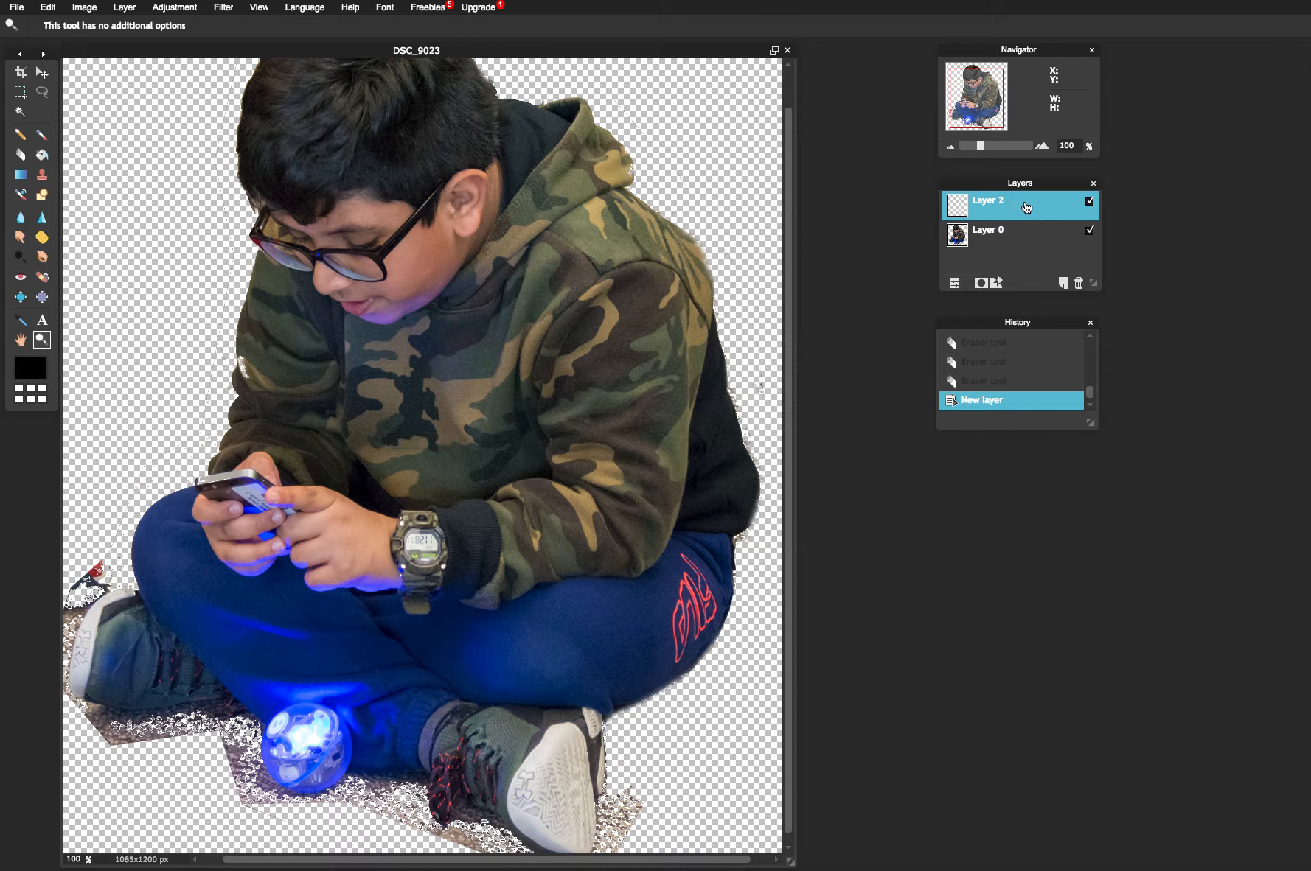
left_click_drag(1026, 208, 1023, 259)
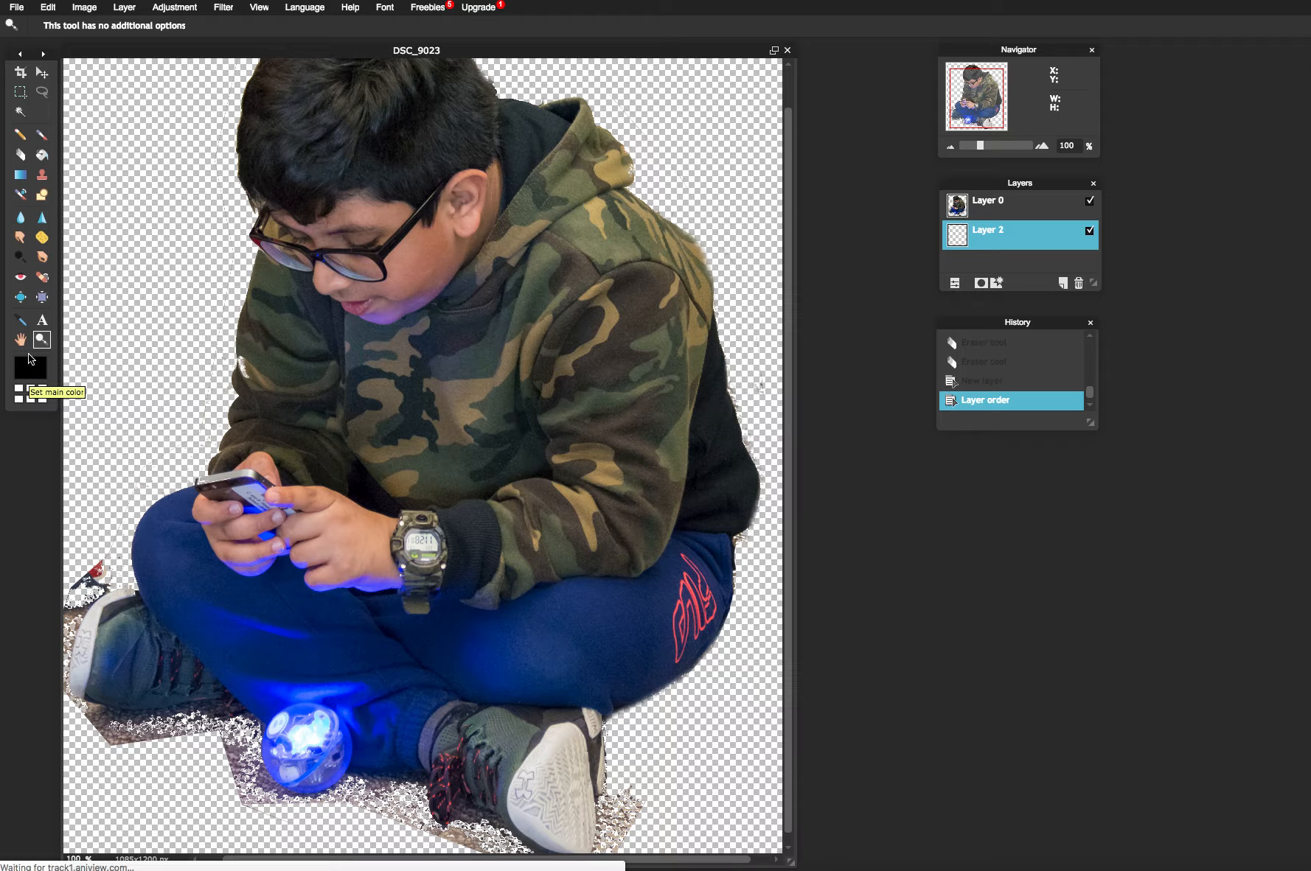
left_click(43, 156)
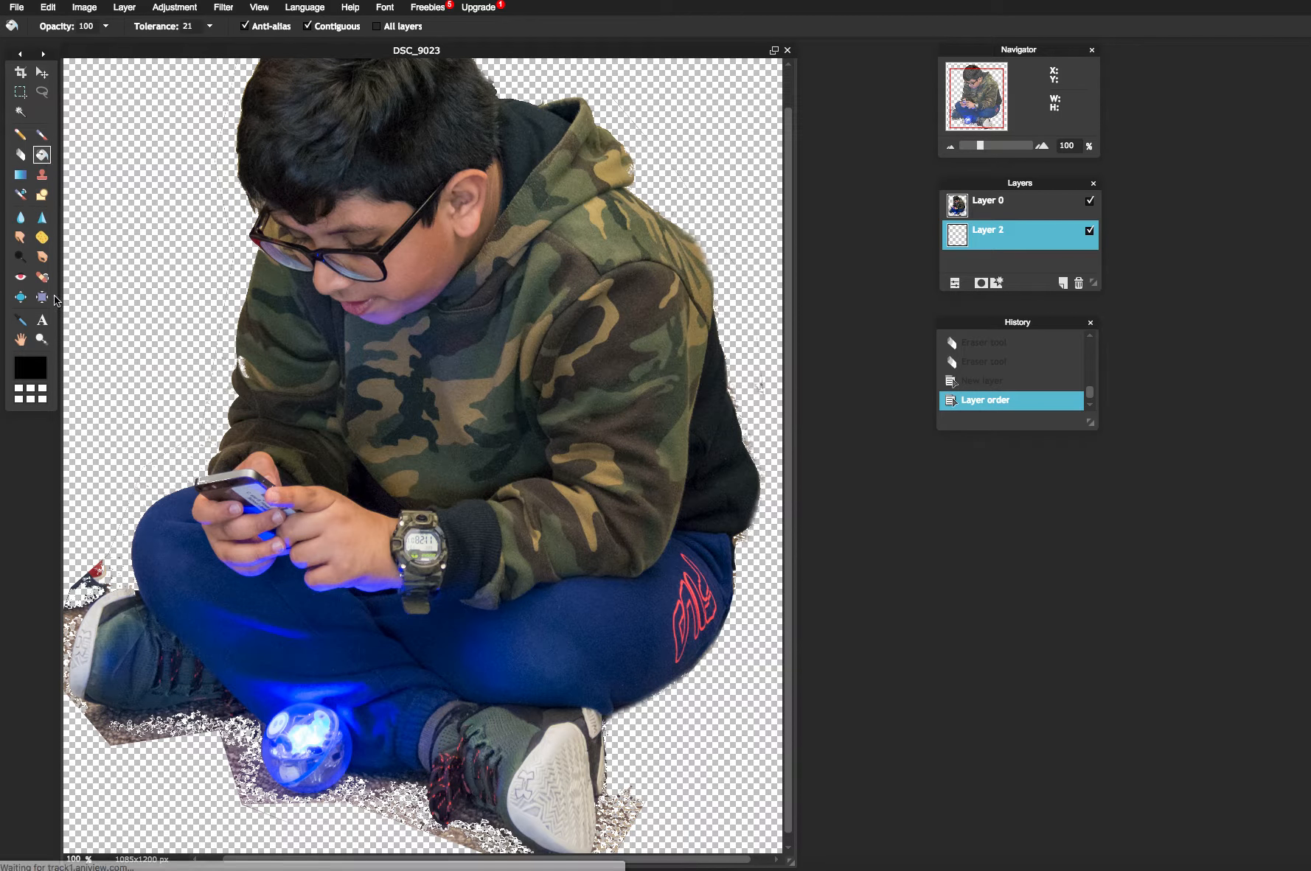
left_click(123, 268)
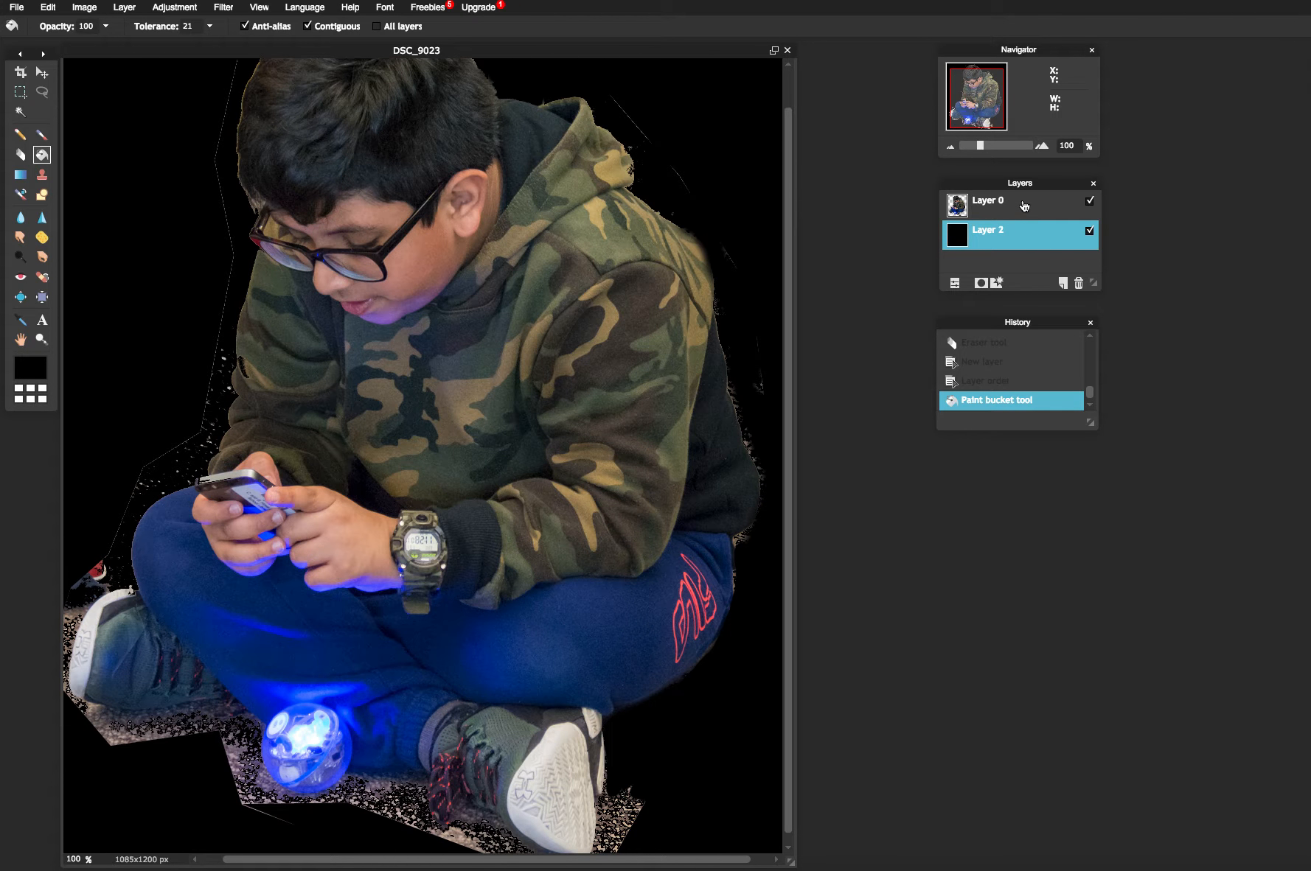
On Layer 0, erase the specks beside the boy's sleeve, the red object and the carpet around the rear shoe with the size 20 eraser.
left_click(1019, 208)
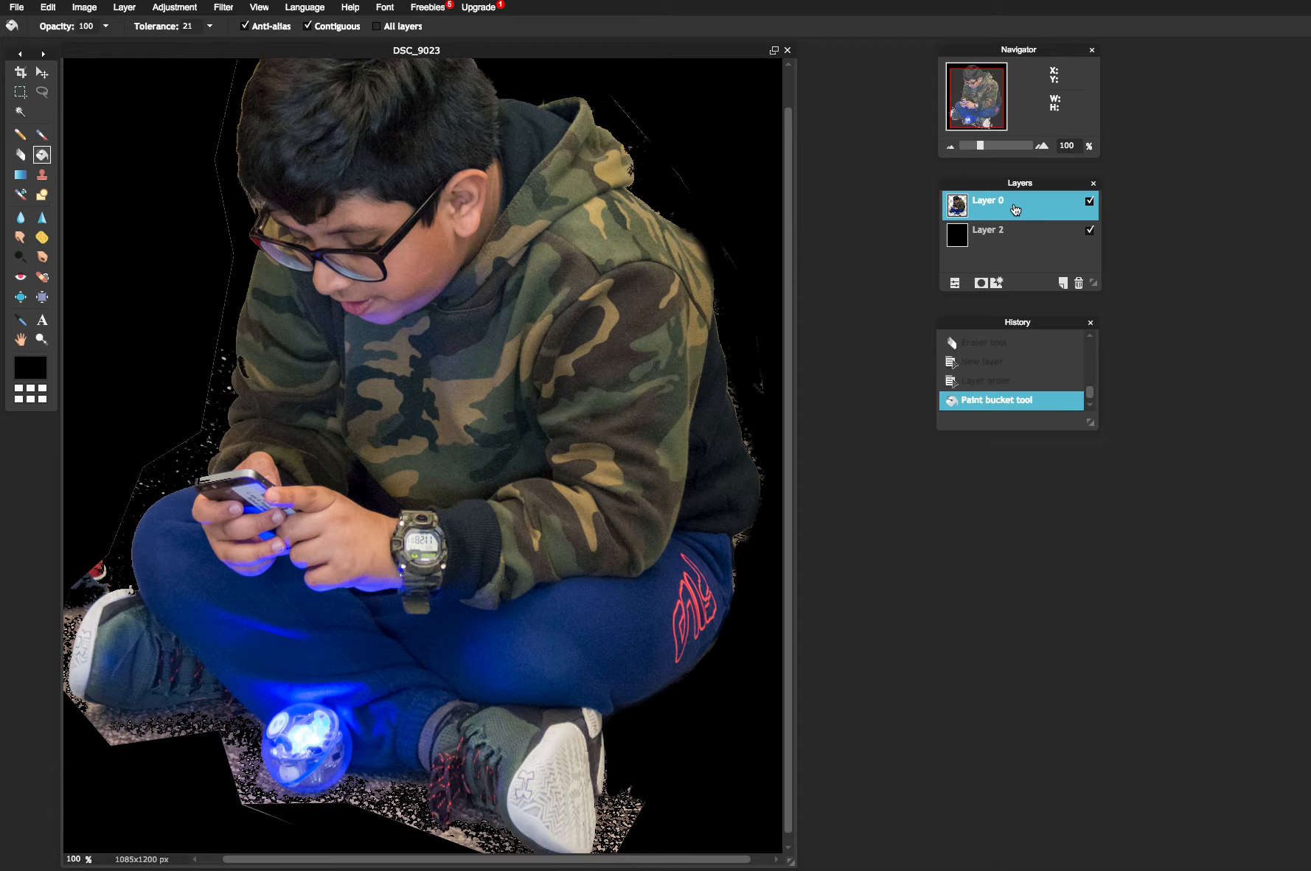
left_click(20, 152)
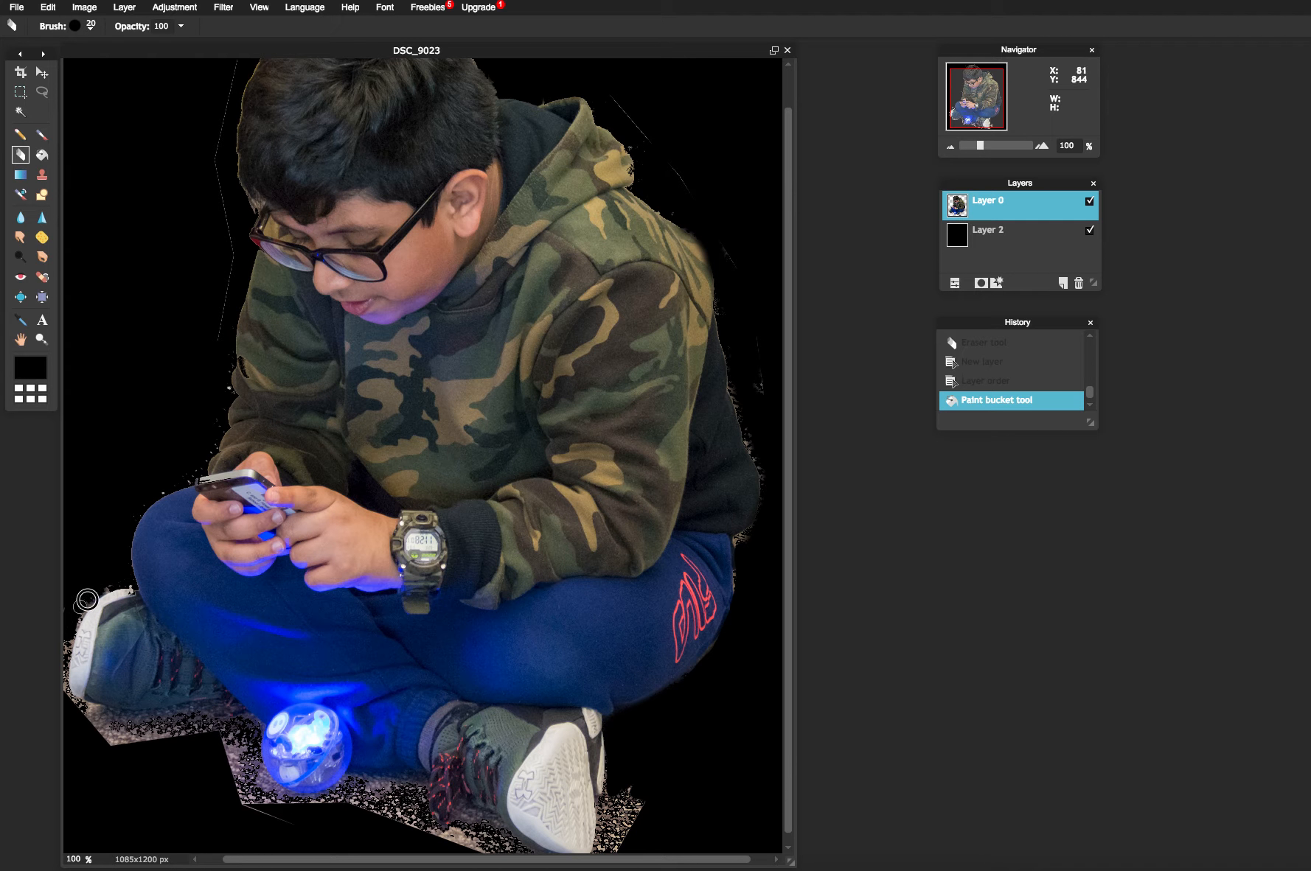
left_click_drag(75, 622, 68, 729)
mouse_move(131, 786)
left_mouse_down()
mouse_move(131, 740)
mouse_move(91, 733)
mouse_move(115, 716)
mouse_move(155, 724)
mouse_move(164, 742)
mouse_move(133, 752)
left_mouse_up()
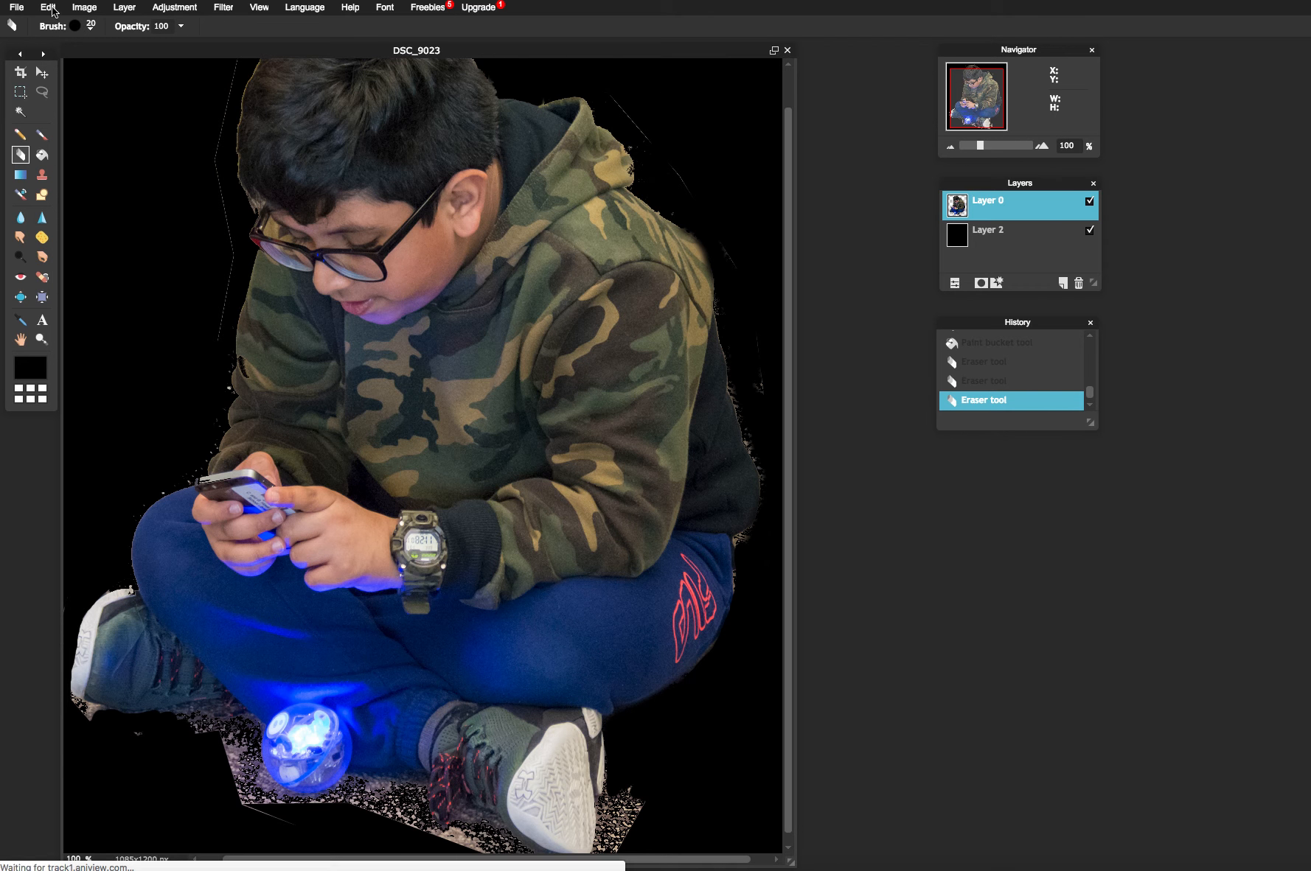
Open the save options for the edited image.
left_click(16, 7)
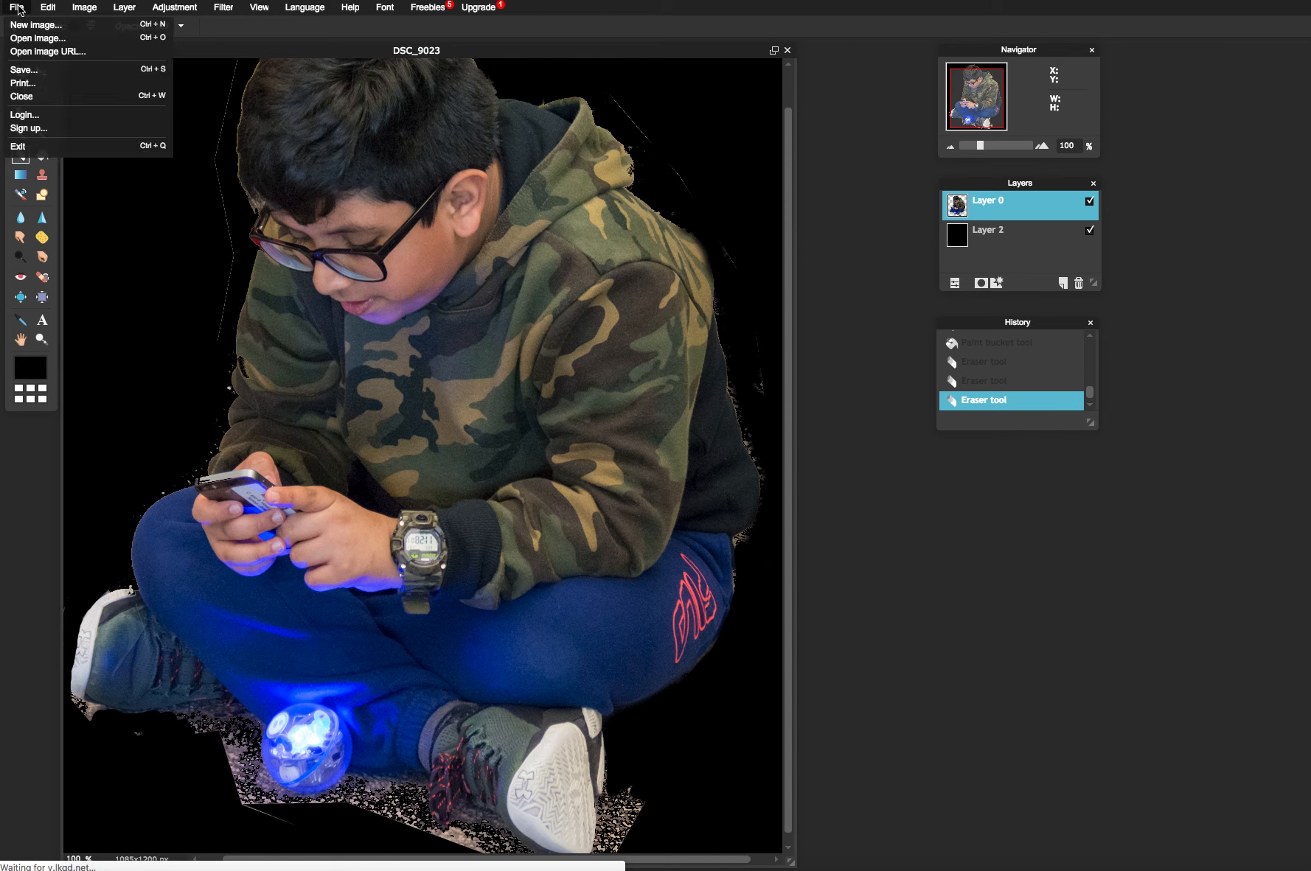
left_click(35, 69)
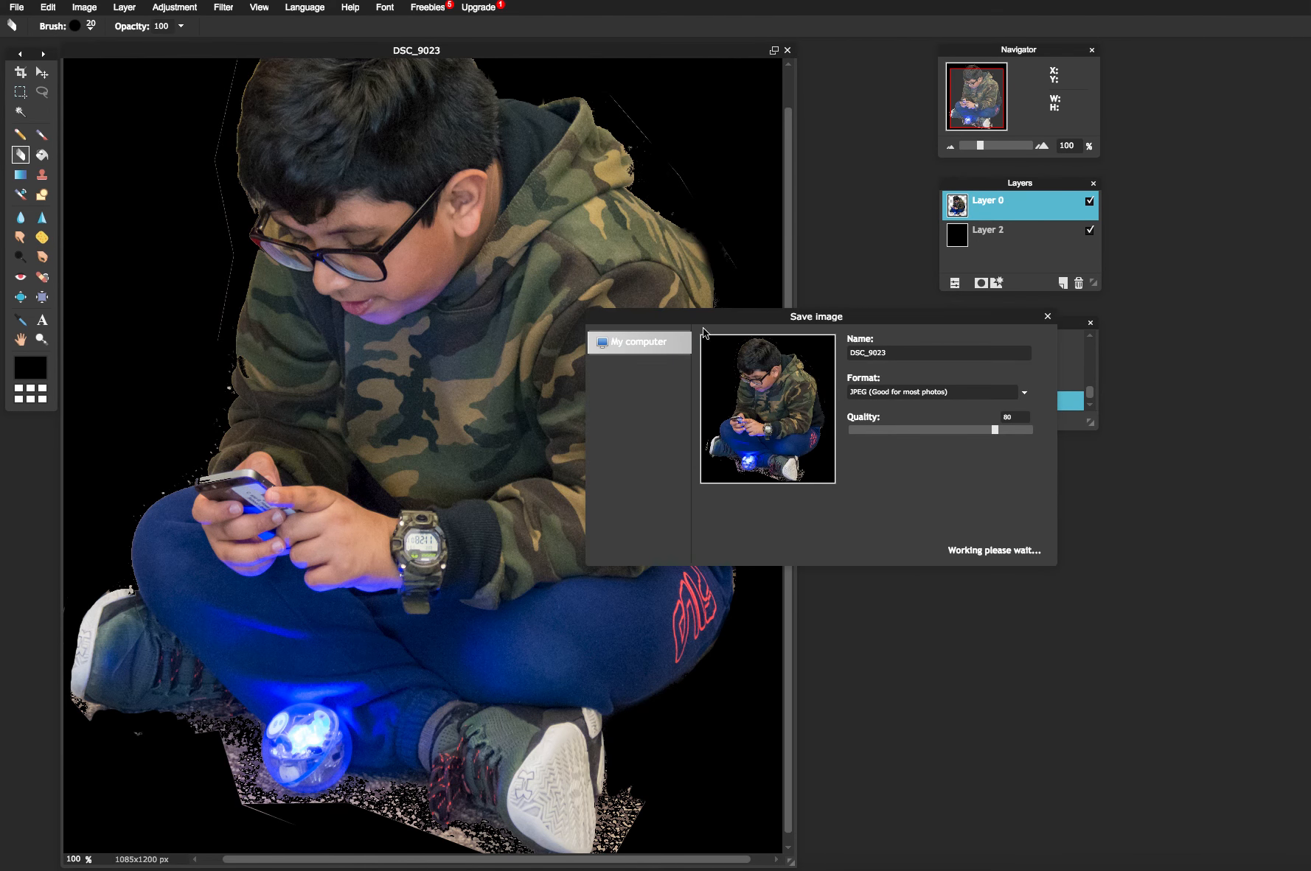